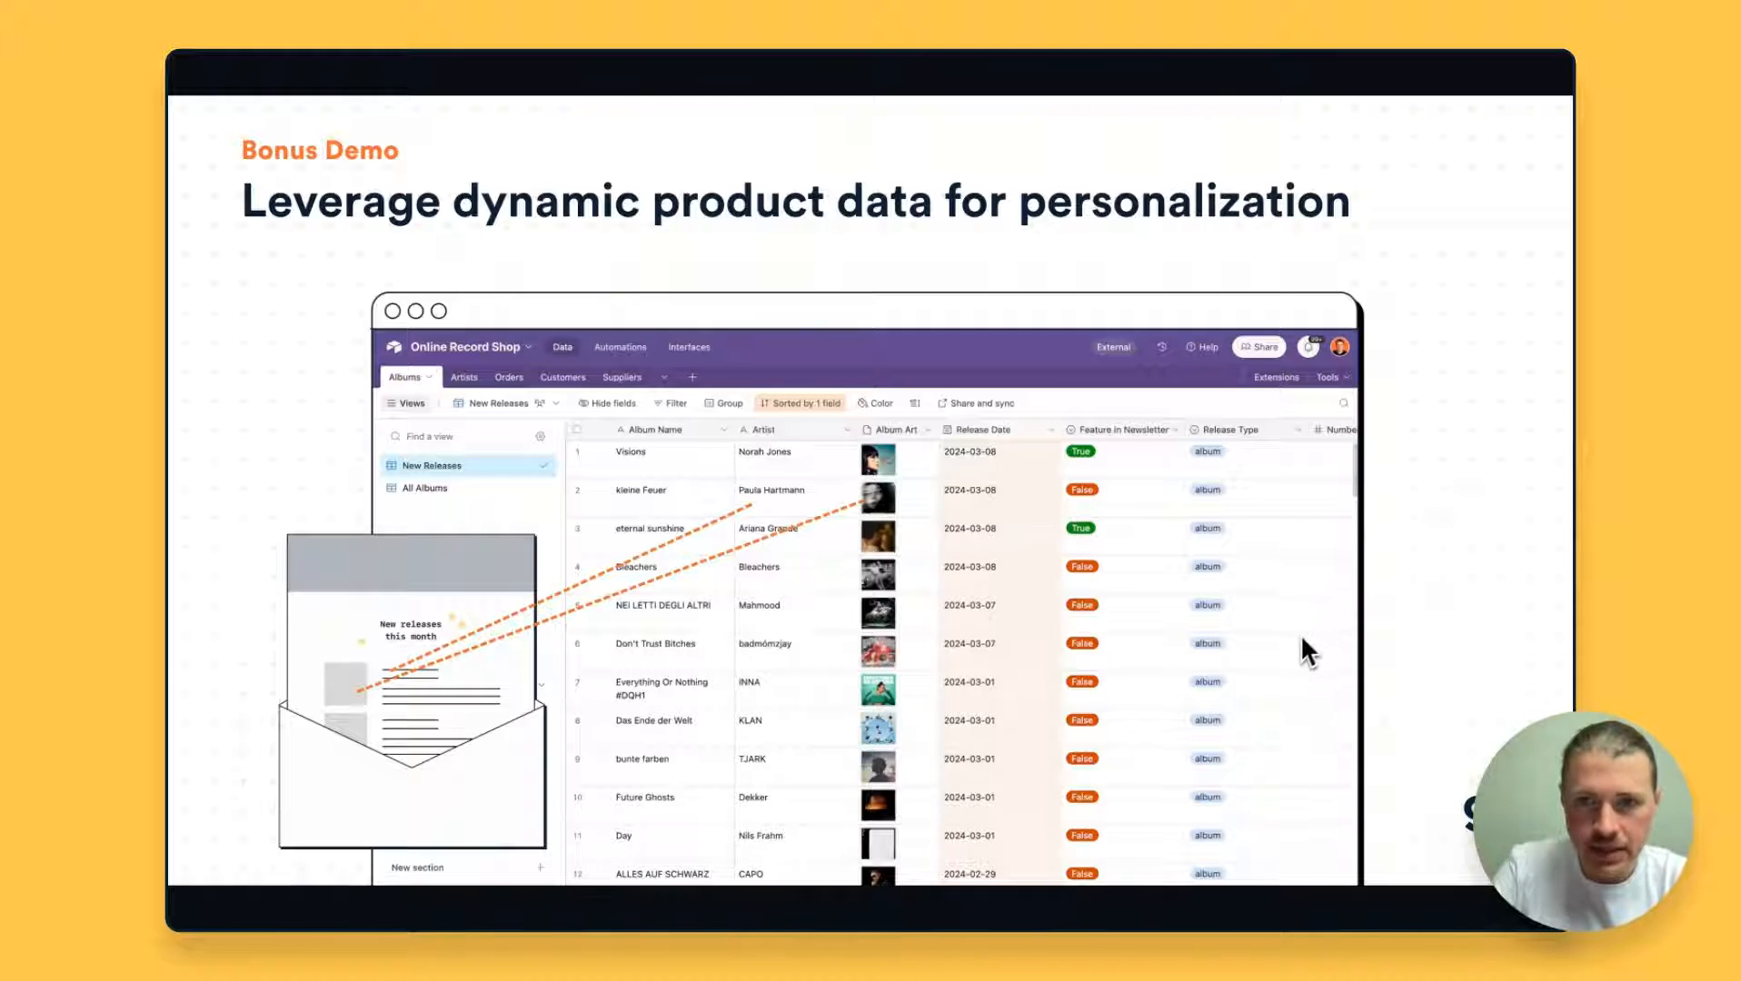
# Leave the presentation, switch to Customer.io and show the workspace's list of collections
pyautogui.press('Escape')
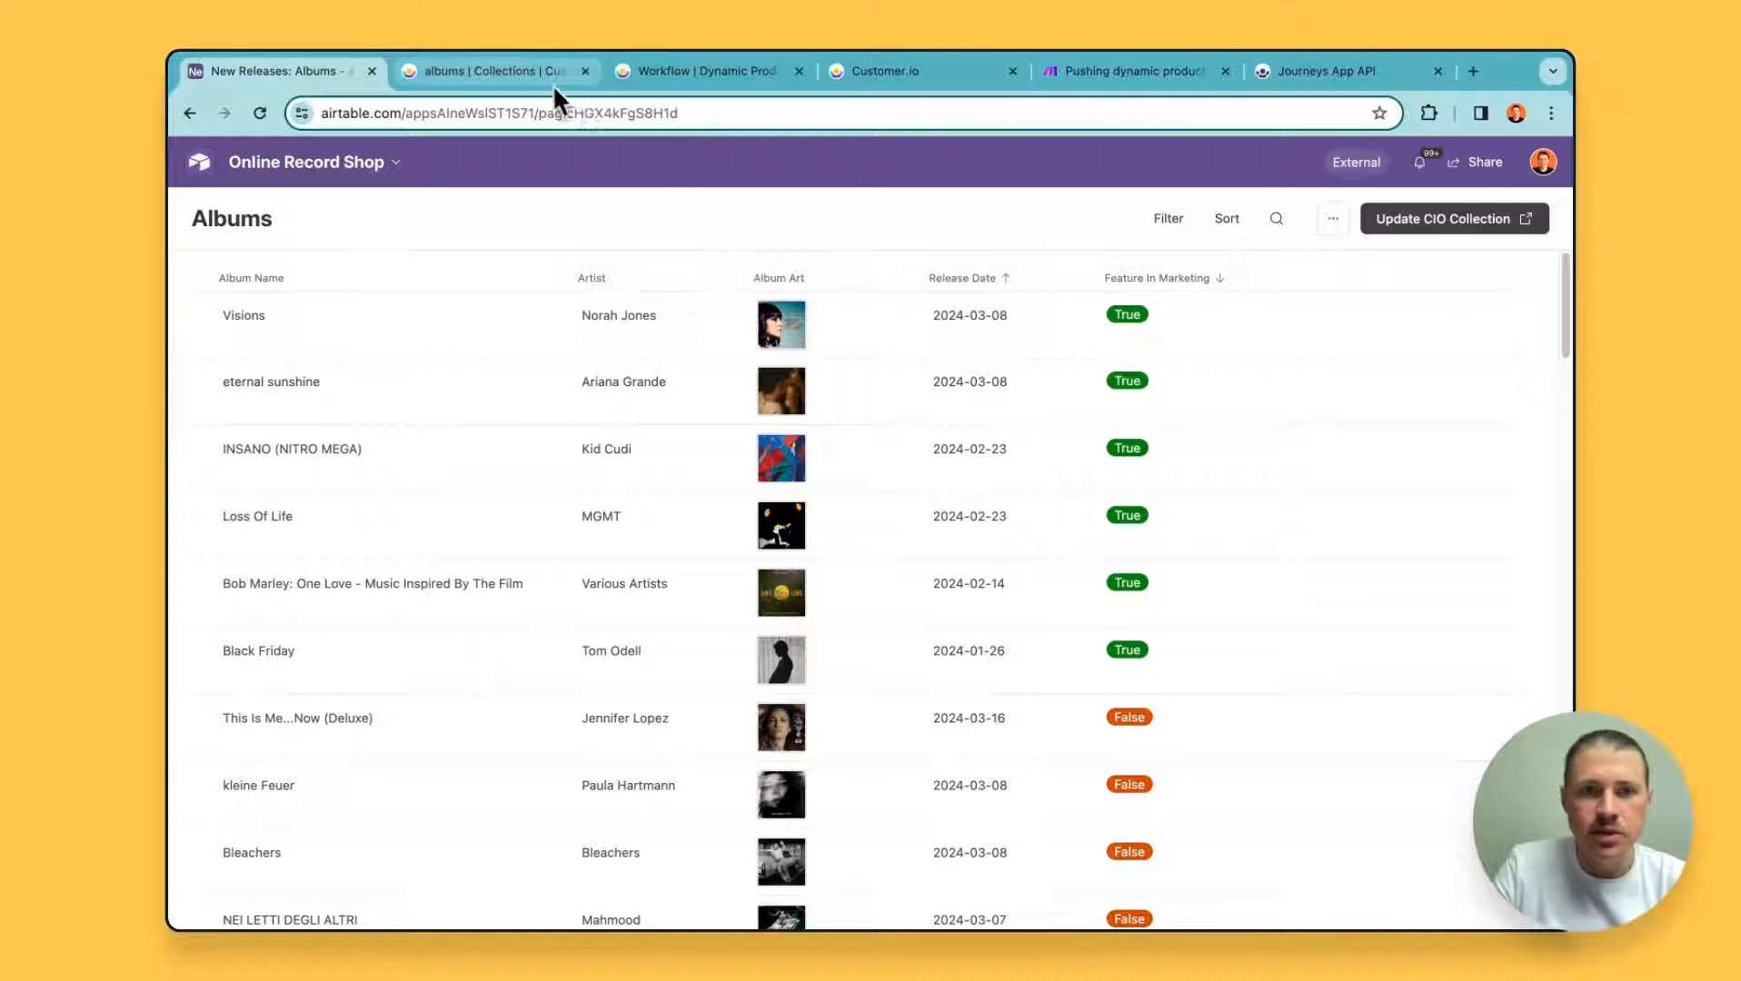
pyautogui.click(509, 73)
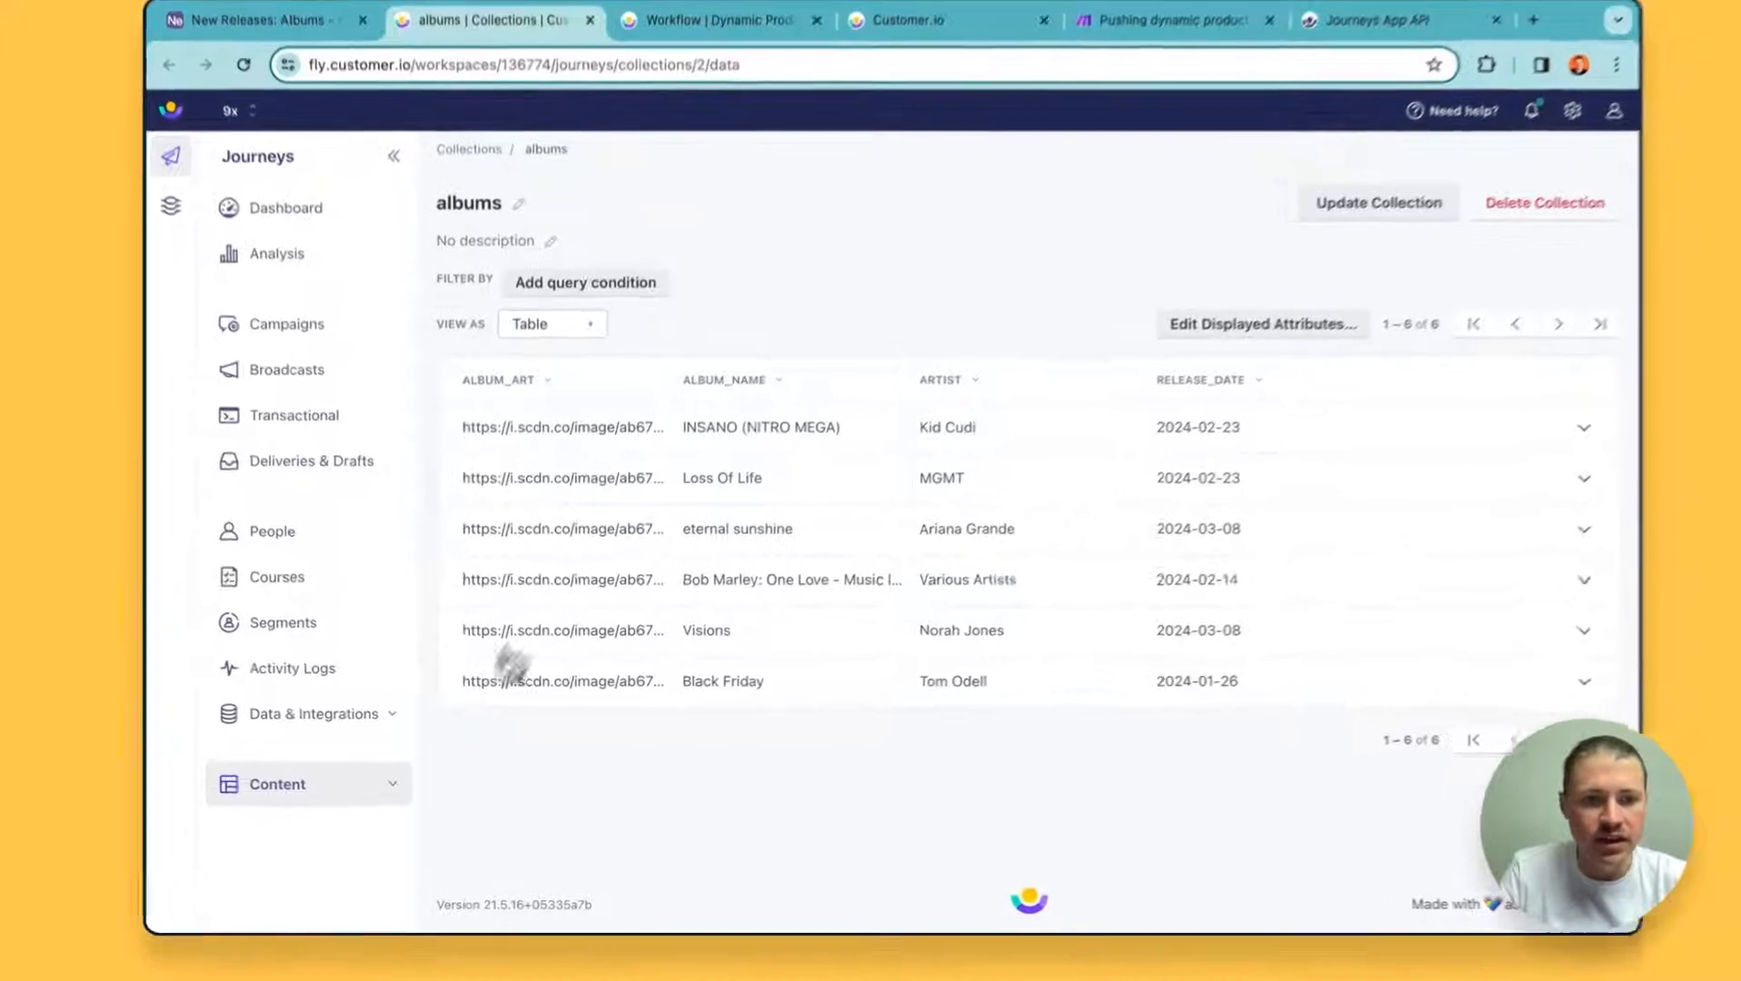
pyautogui.click(377, 790)
pyautogui.scroll(-2, 322, 581)
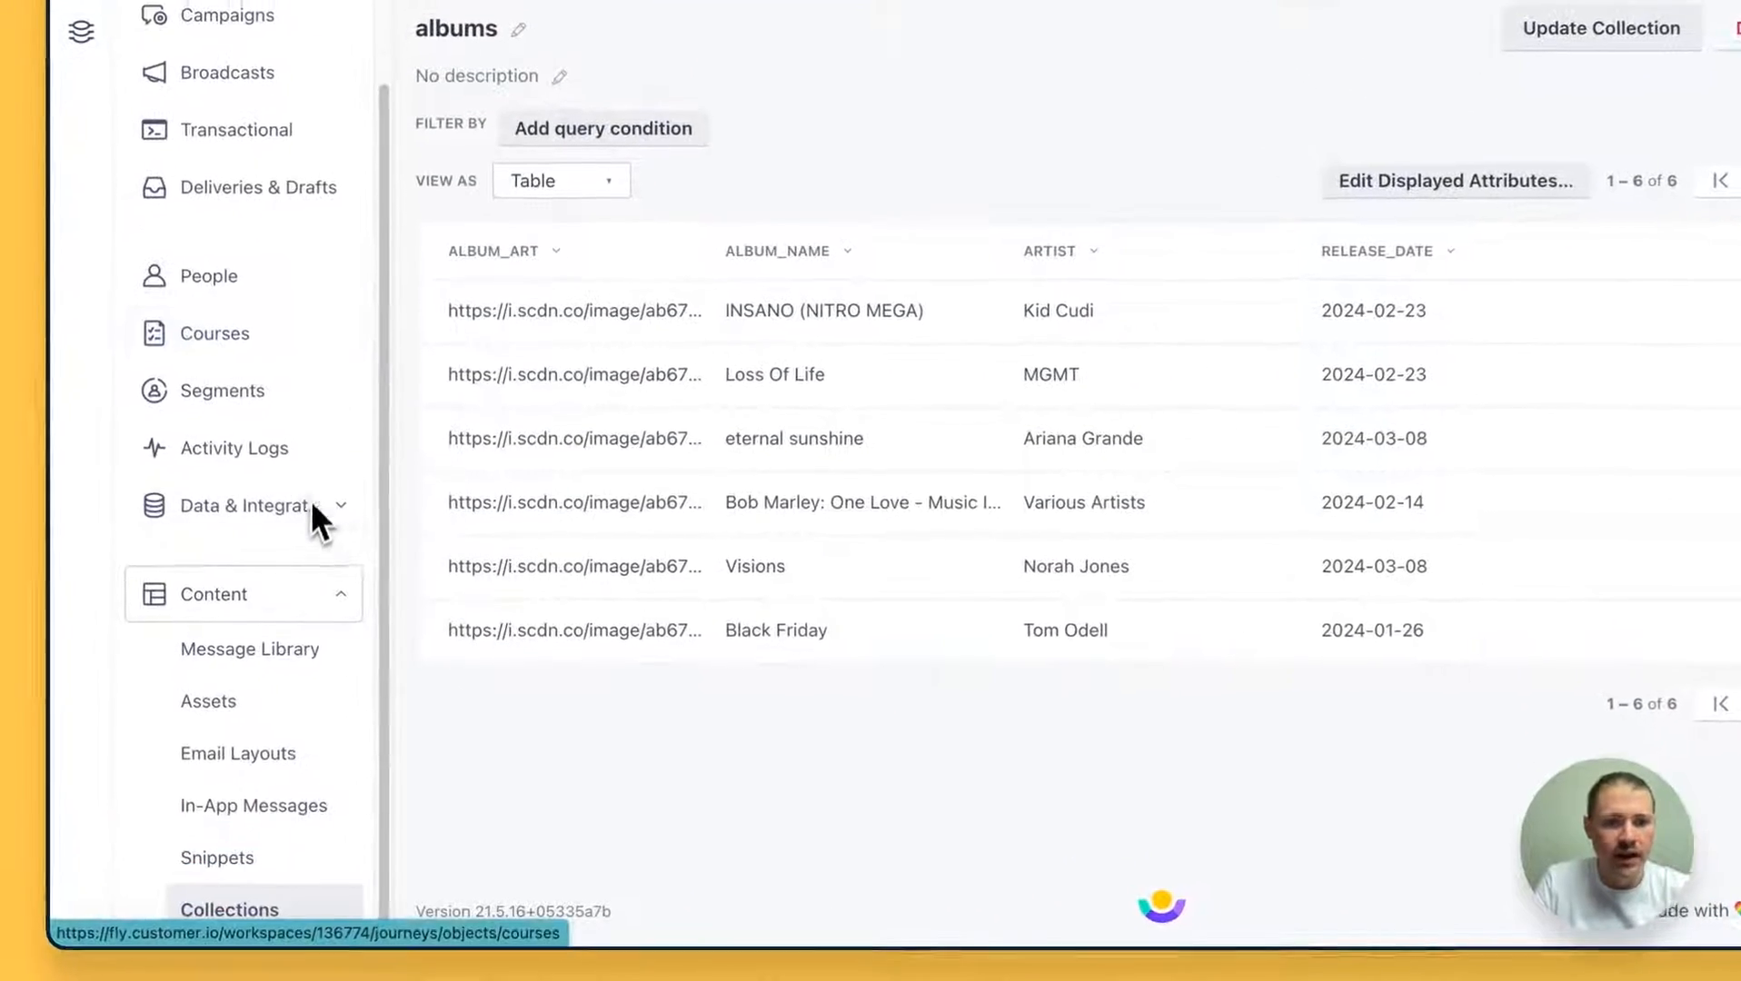
pyautogui.click(254, 909)
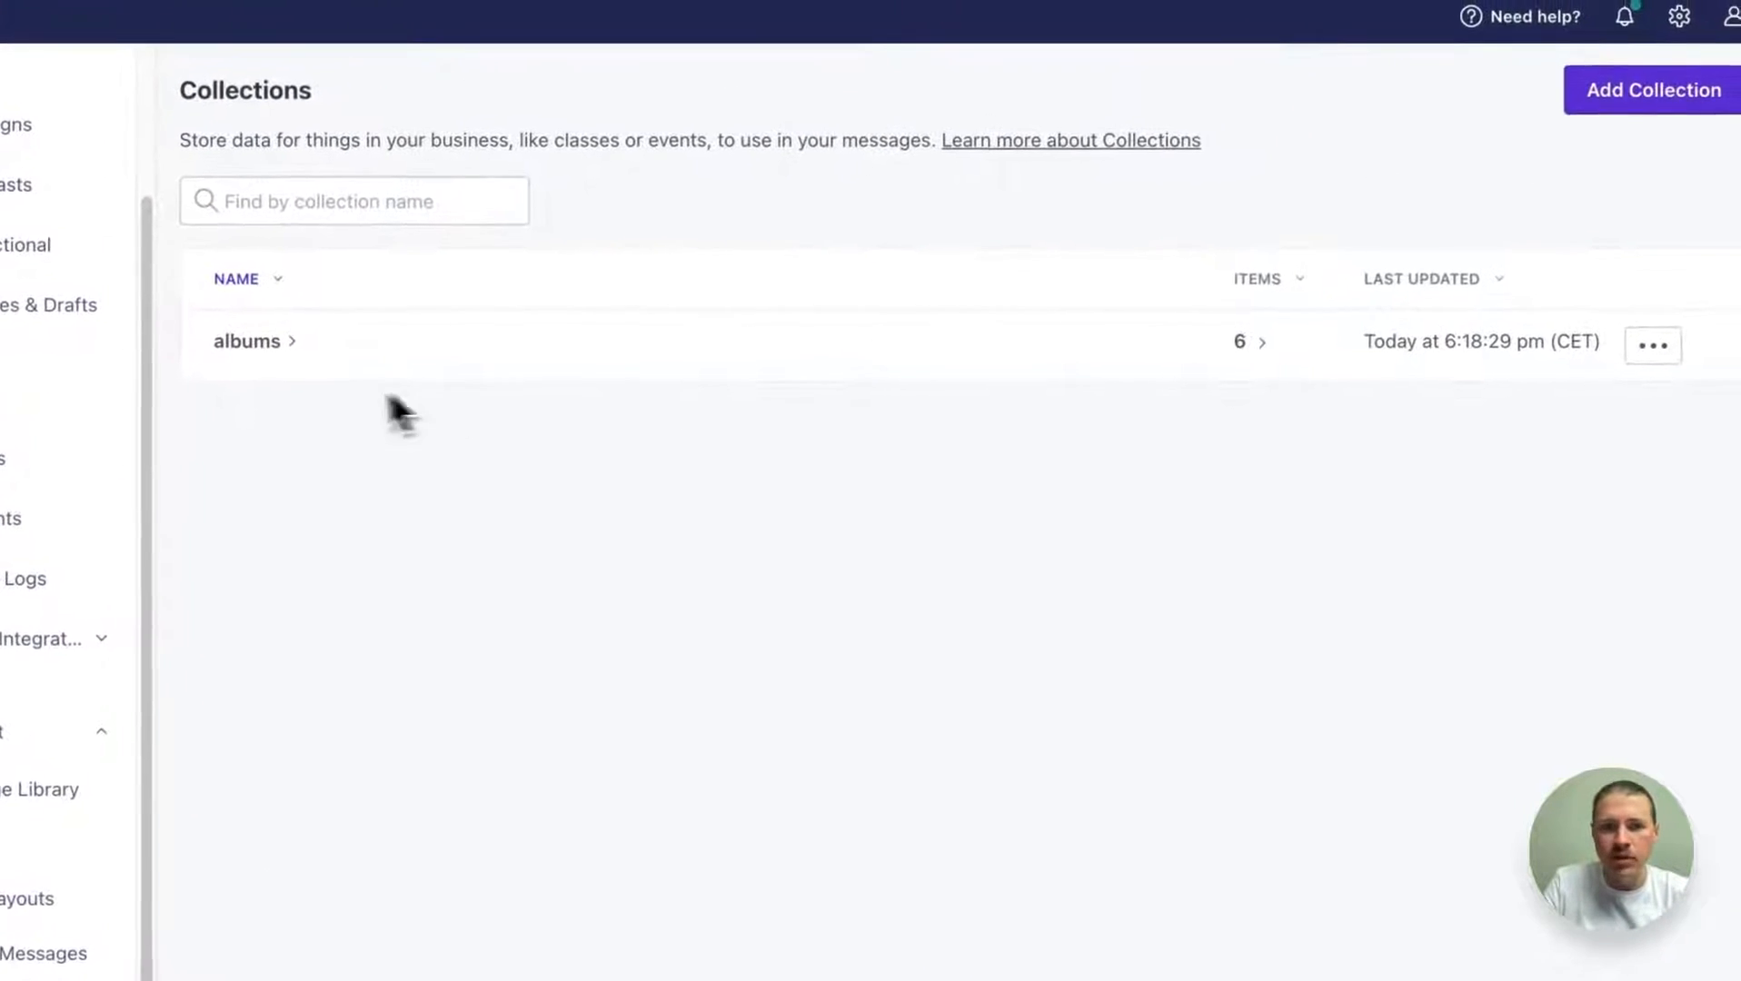
# Open the albums collection and sort its items by release date
pyautogui.click(265, 339)
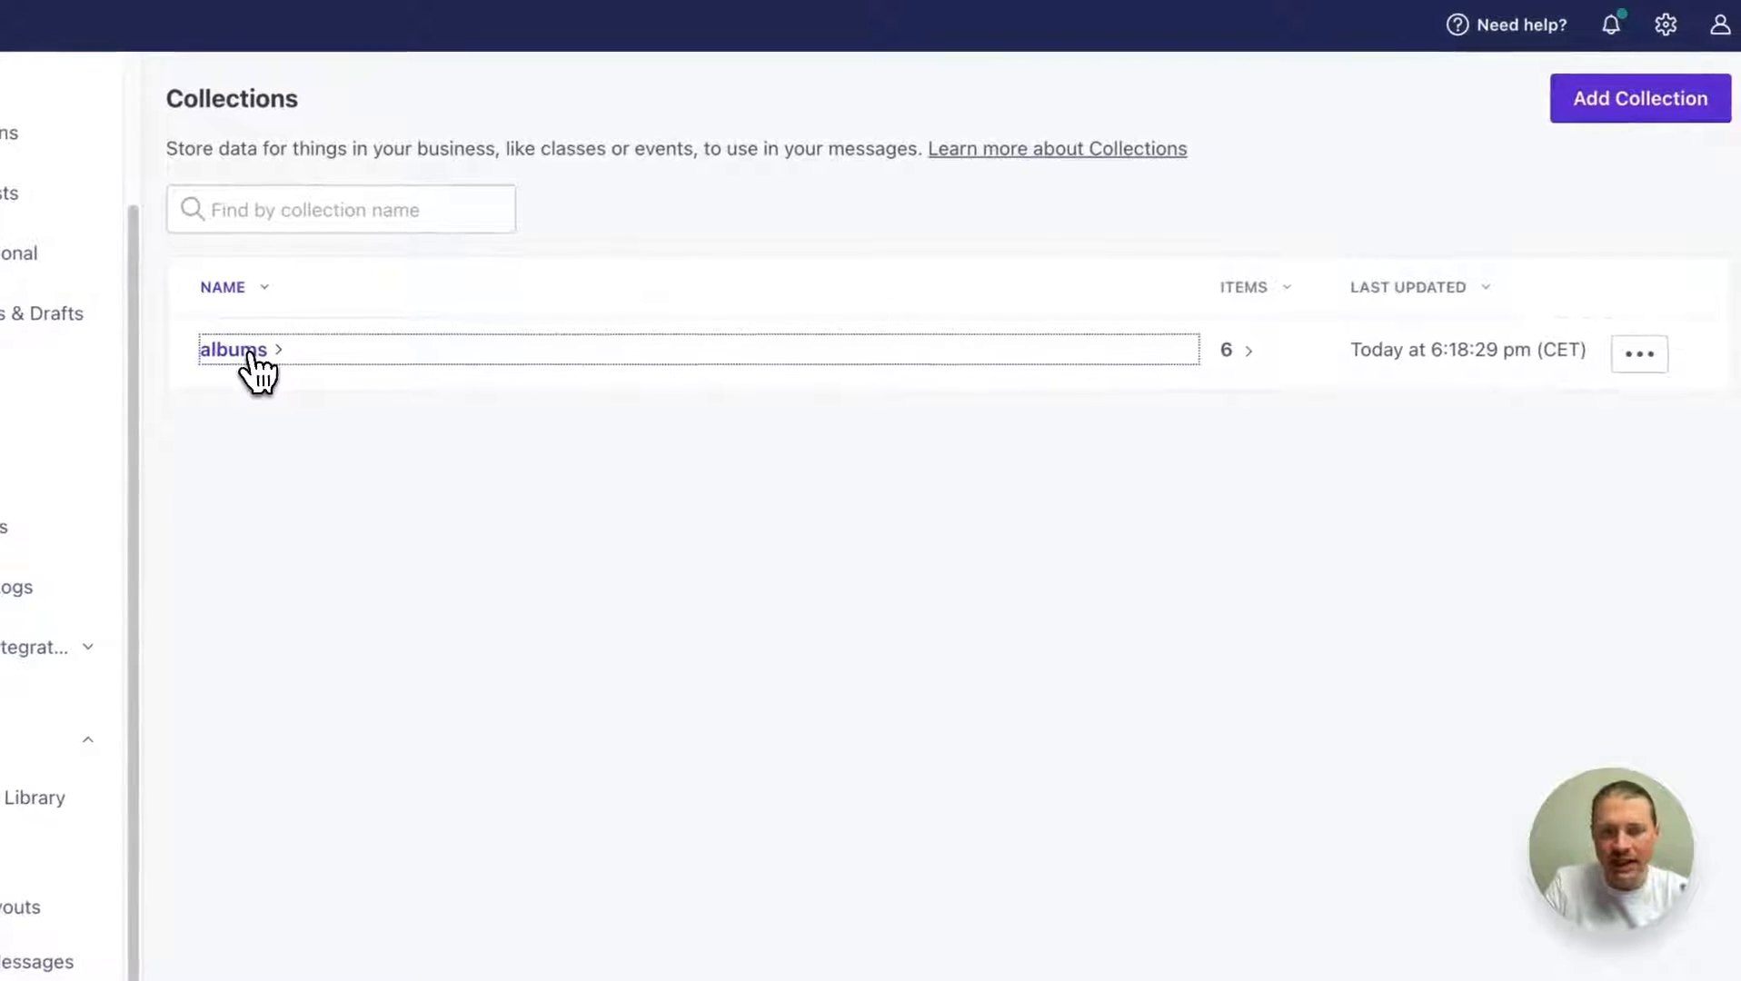
pyautogui.click(256, 354)
pyautogui.click(271, 375)
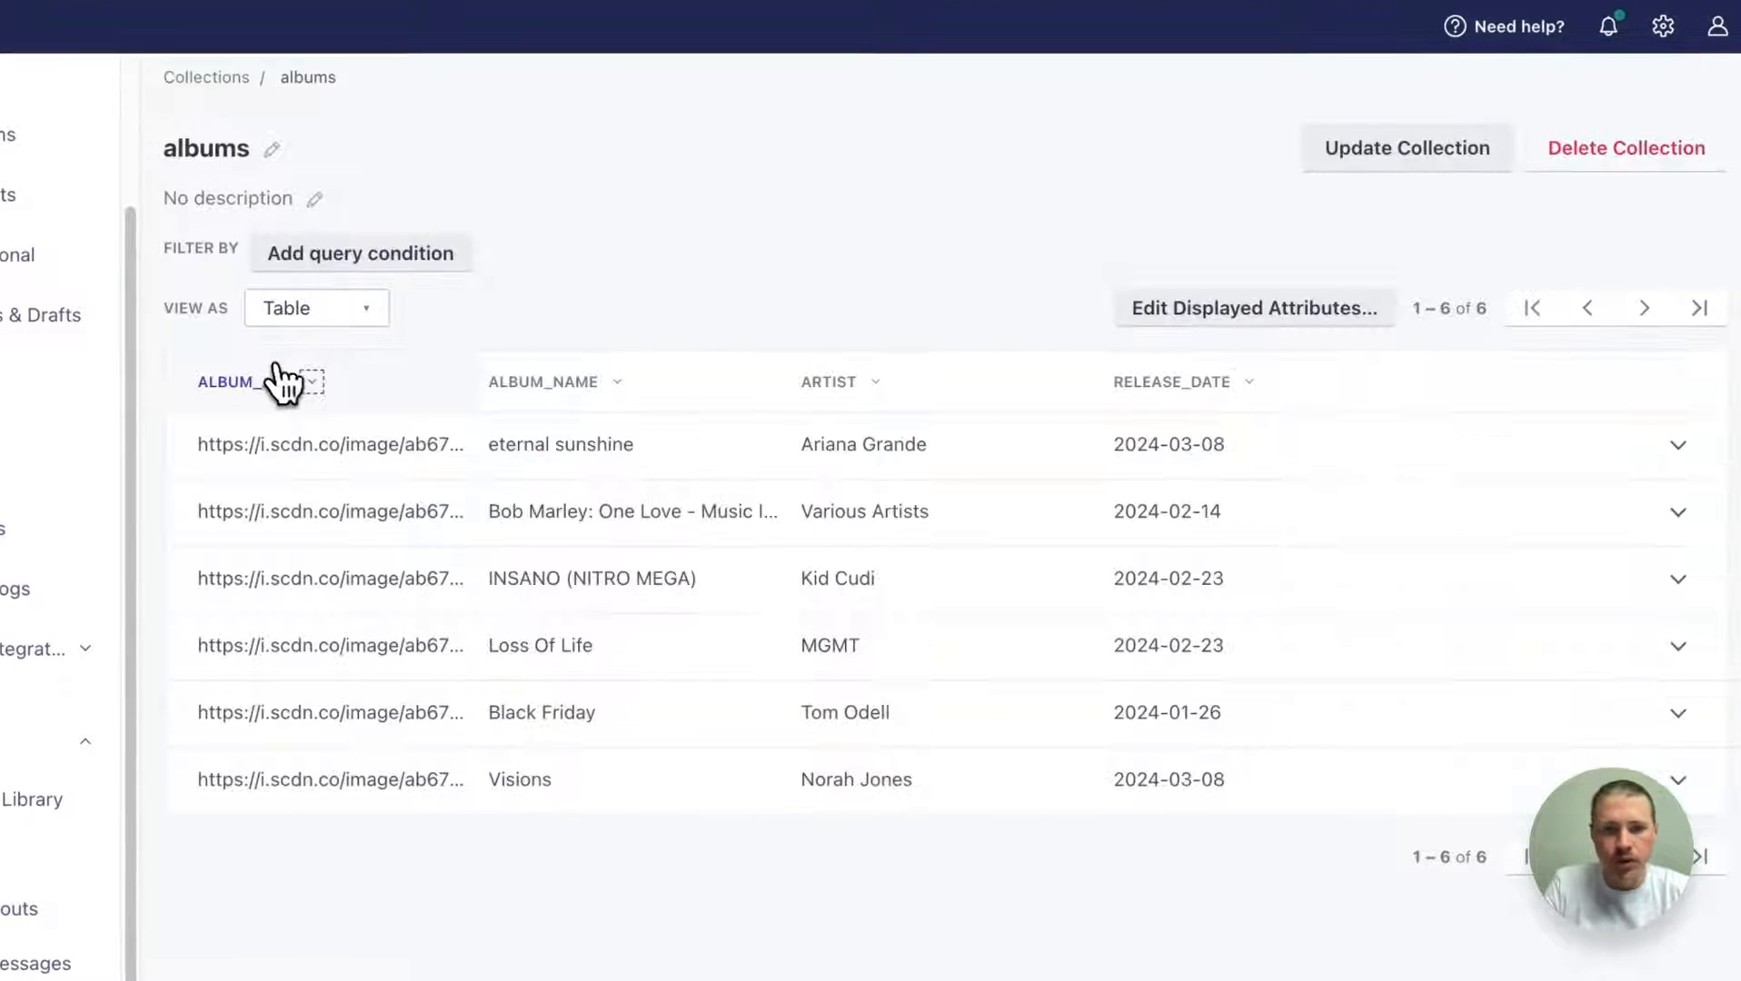
pyautogui.click(1171, 382)
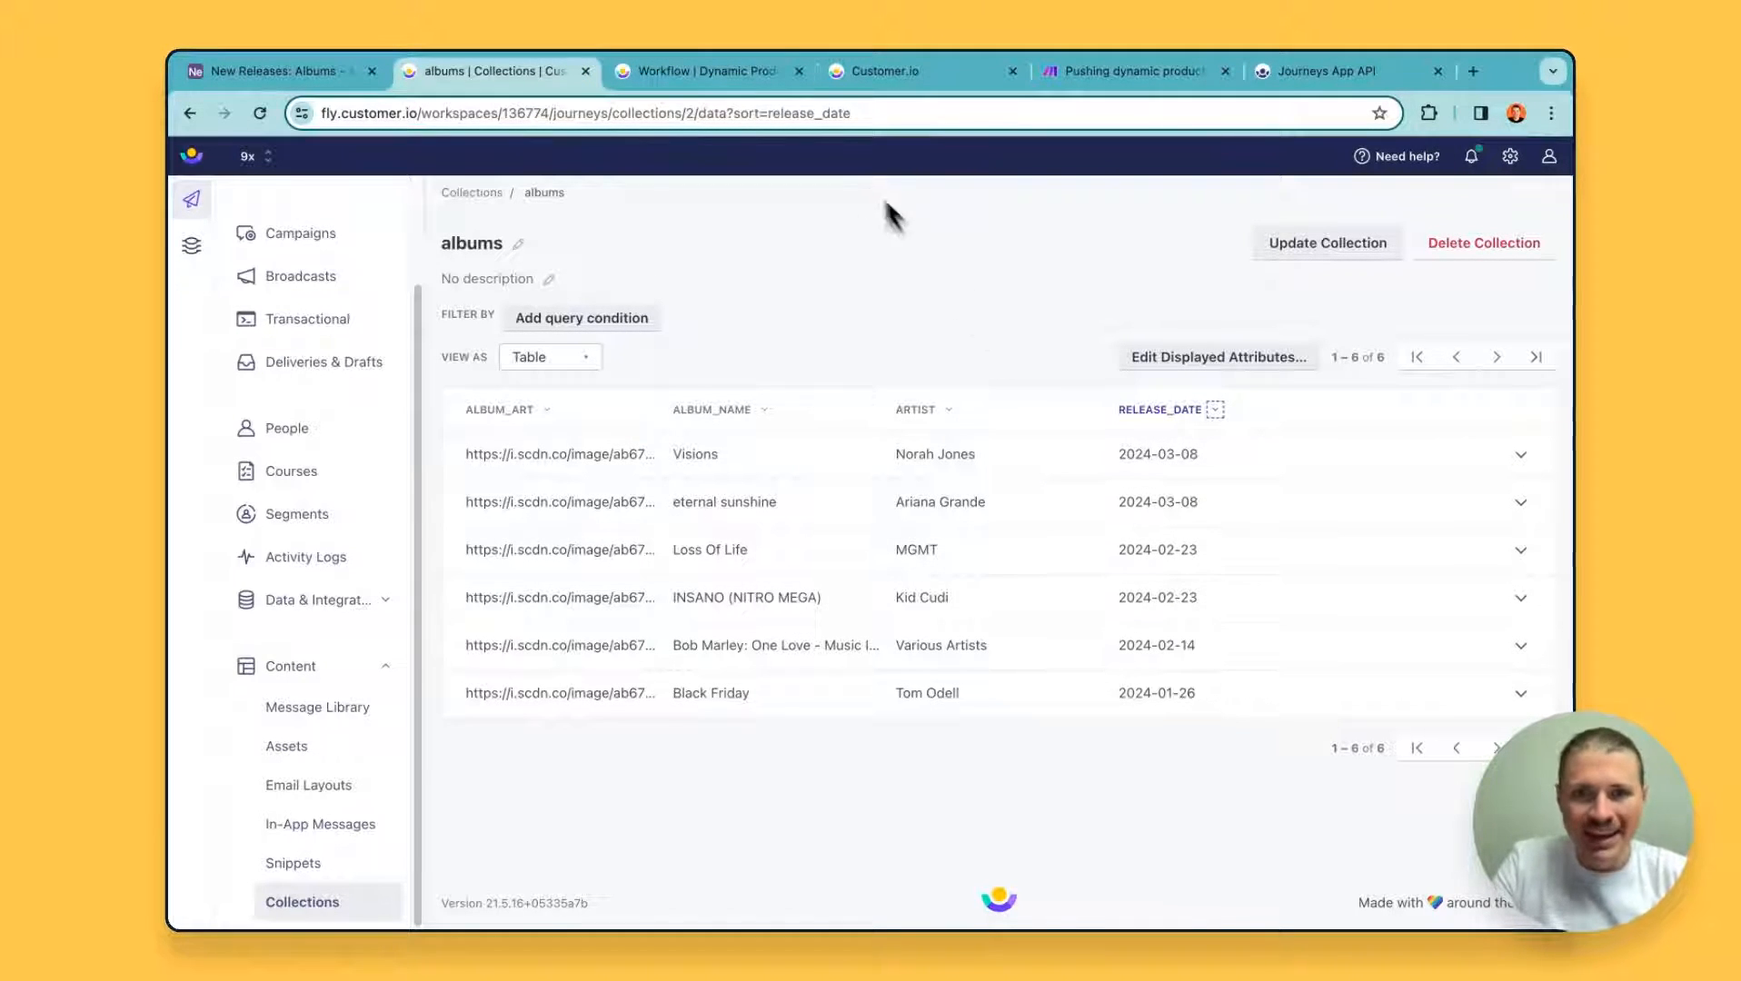
# Go to the Dynamic Product Data campaign's workflow, look through the available workflow blocks and view the Get Artist query collection's settings
pyautogui.click(737, 77)
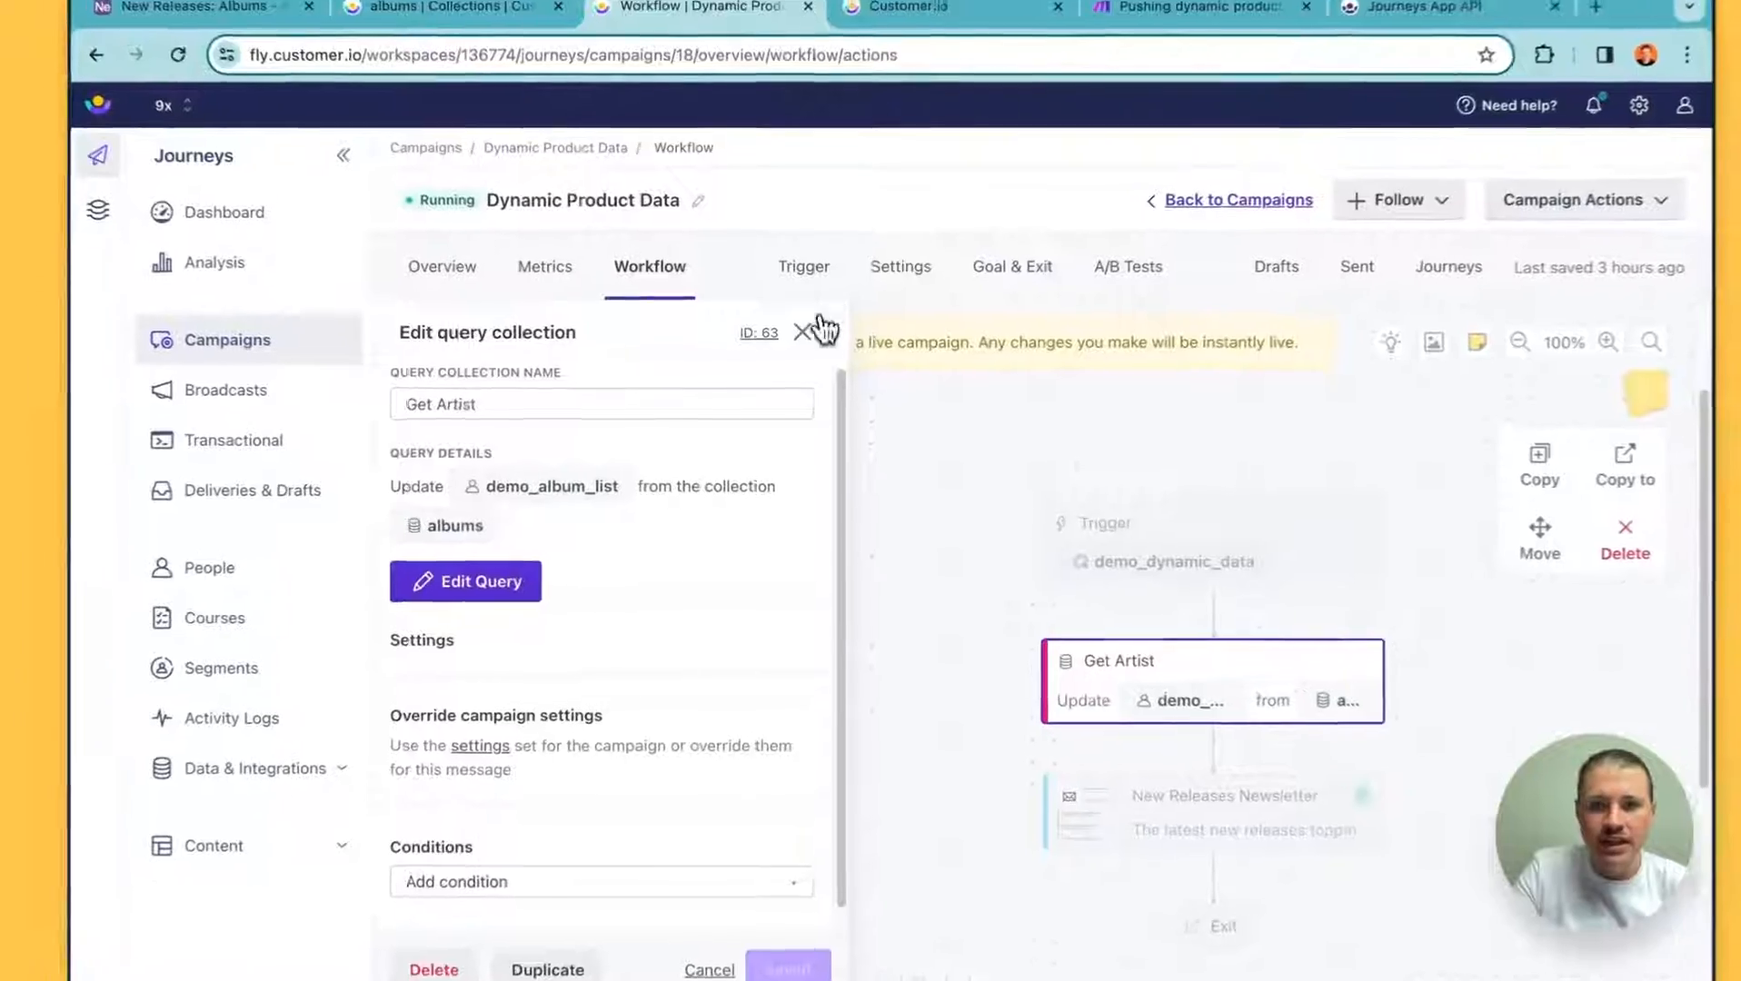
pyautogui.click(796, 344)
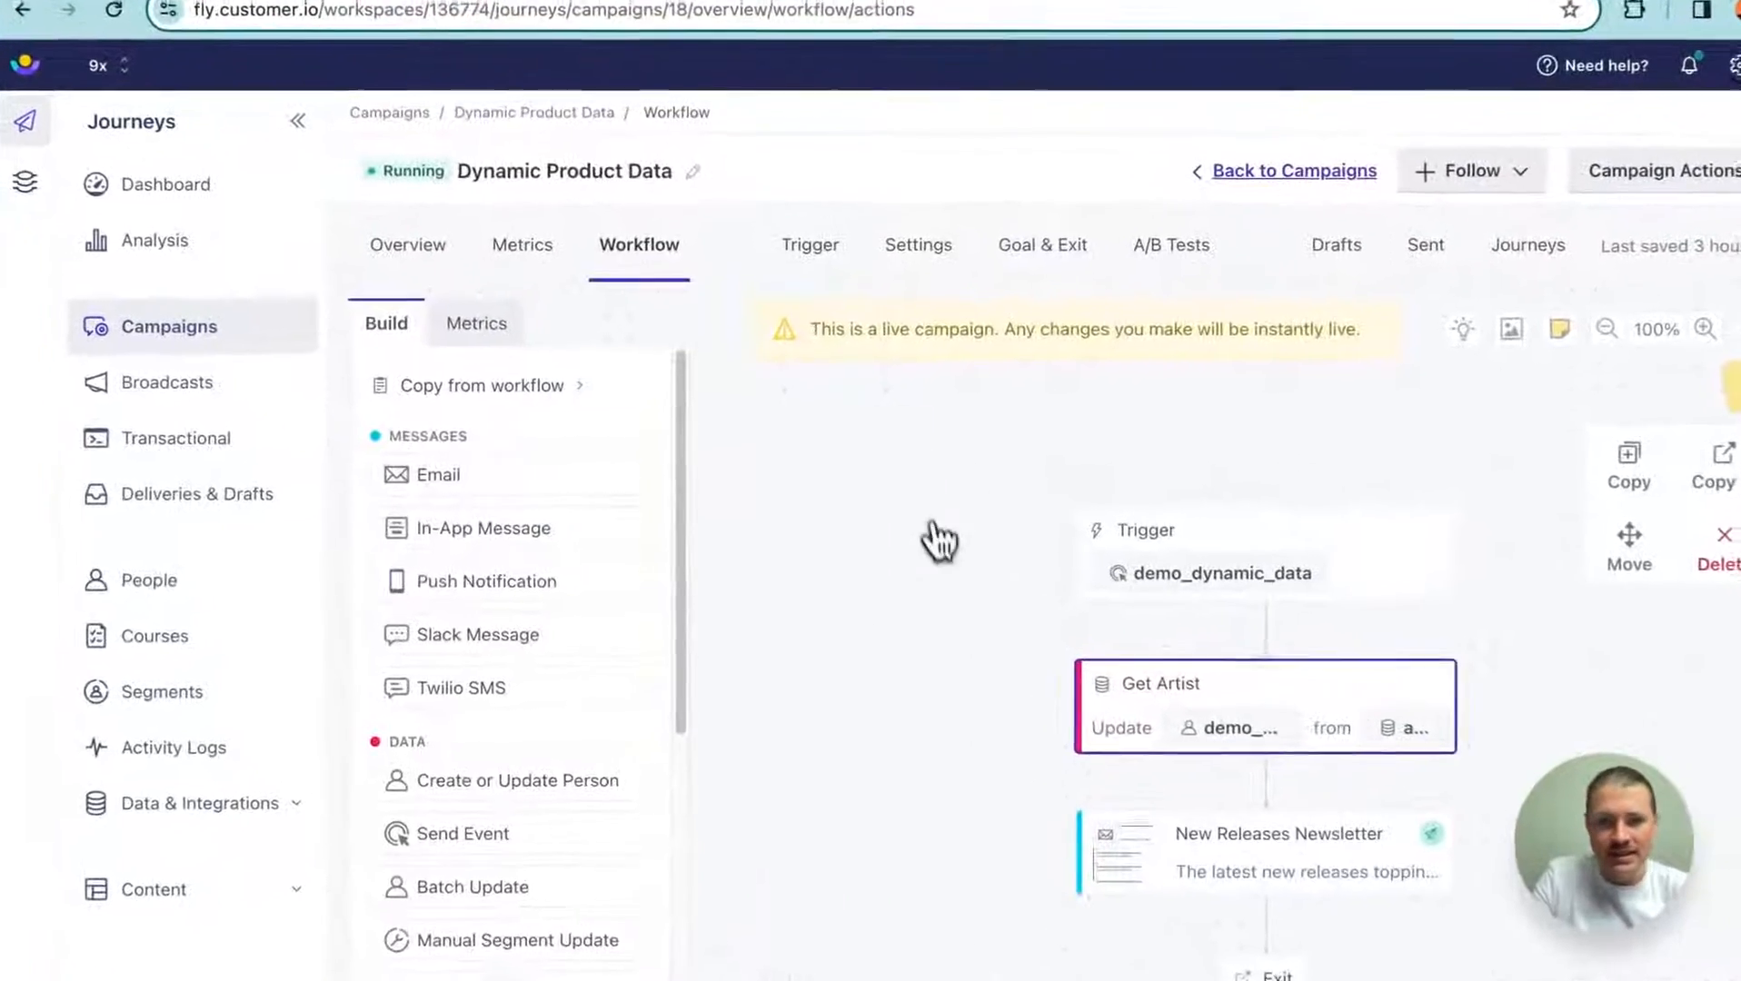
pyautogui.scroll(-2, 654, 660)
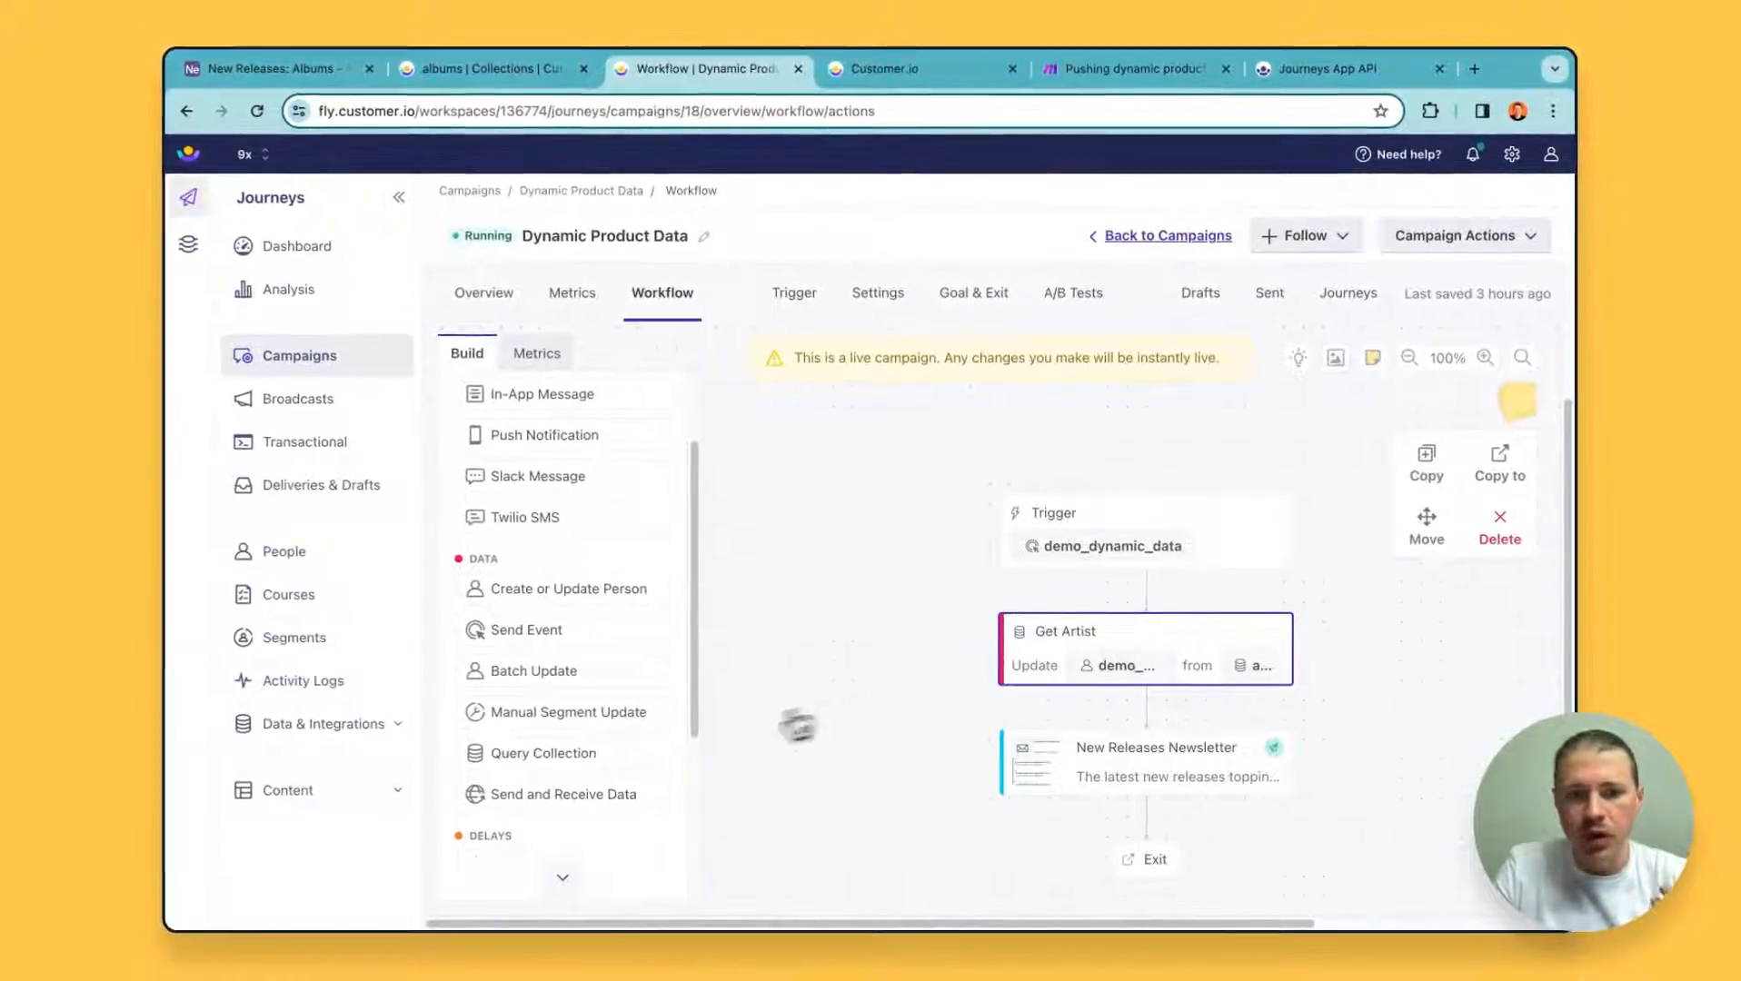
pyautogui.click(1045, 636)
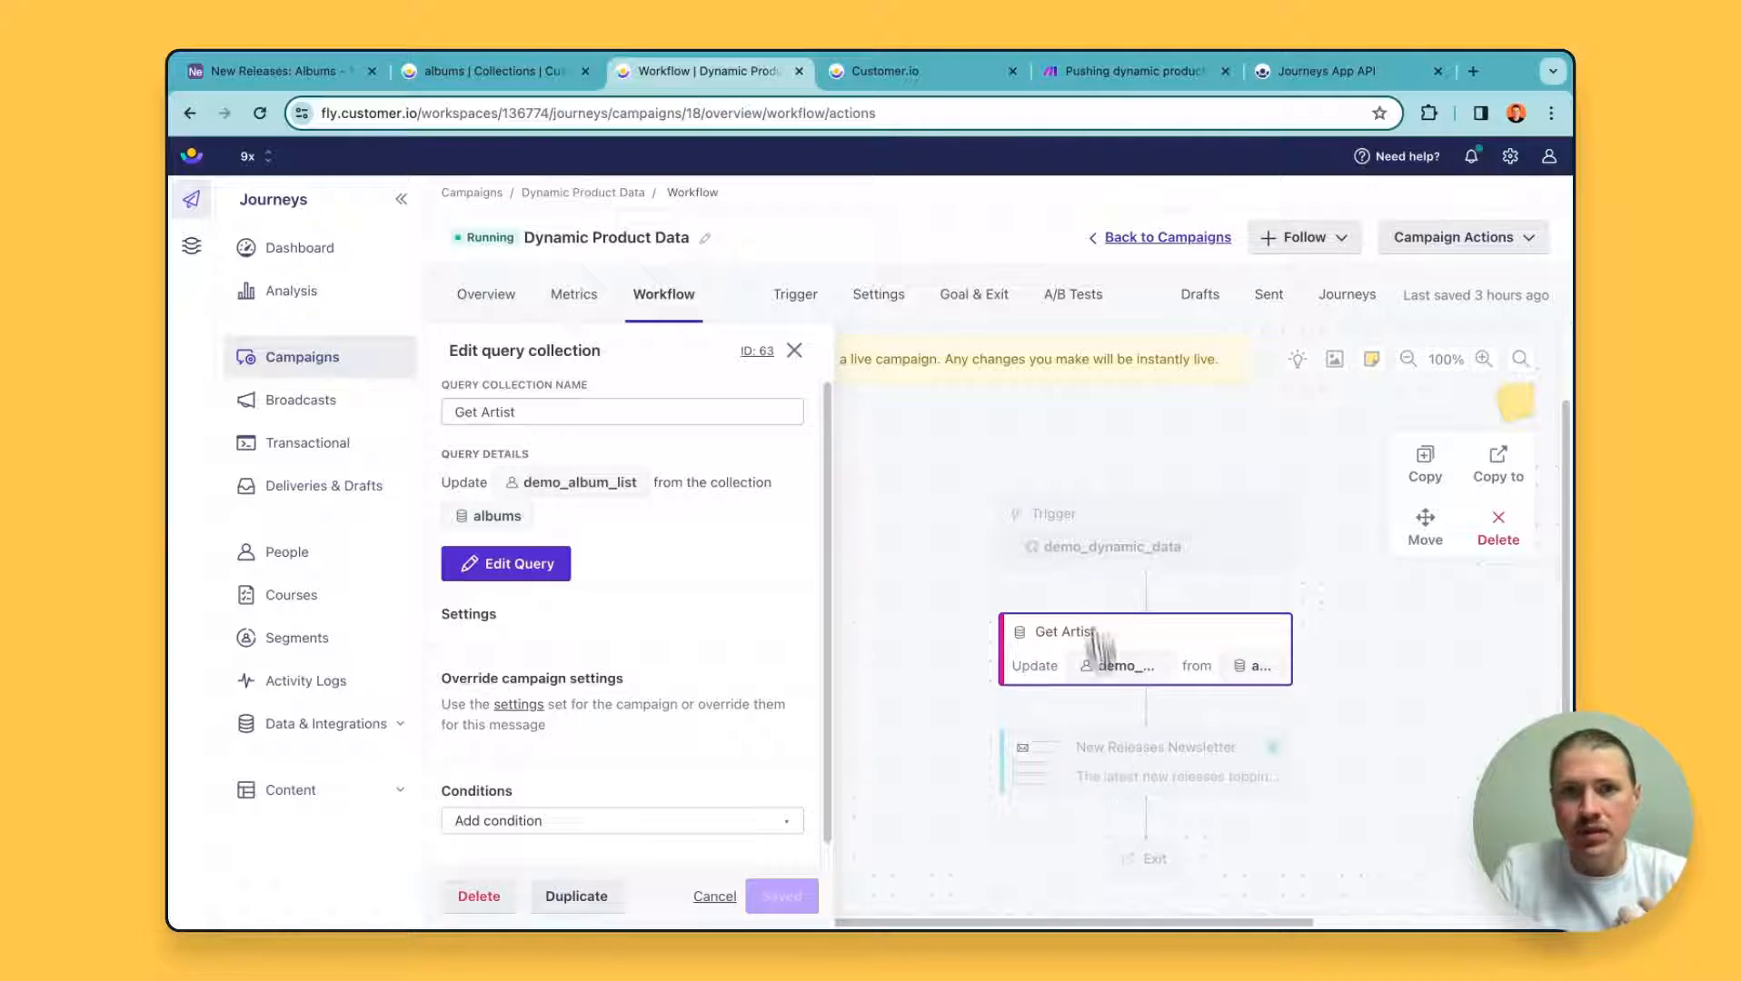
# Go to the New Releases Newsletter email and inspect the dynamic image settings of the second album image
pyautogui.click(909, 73)
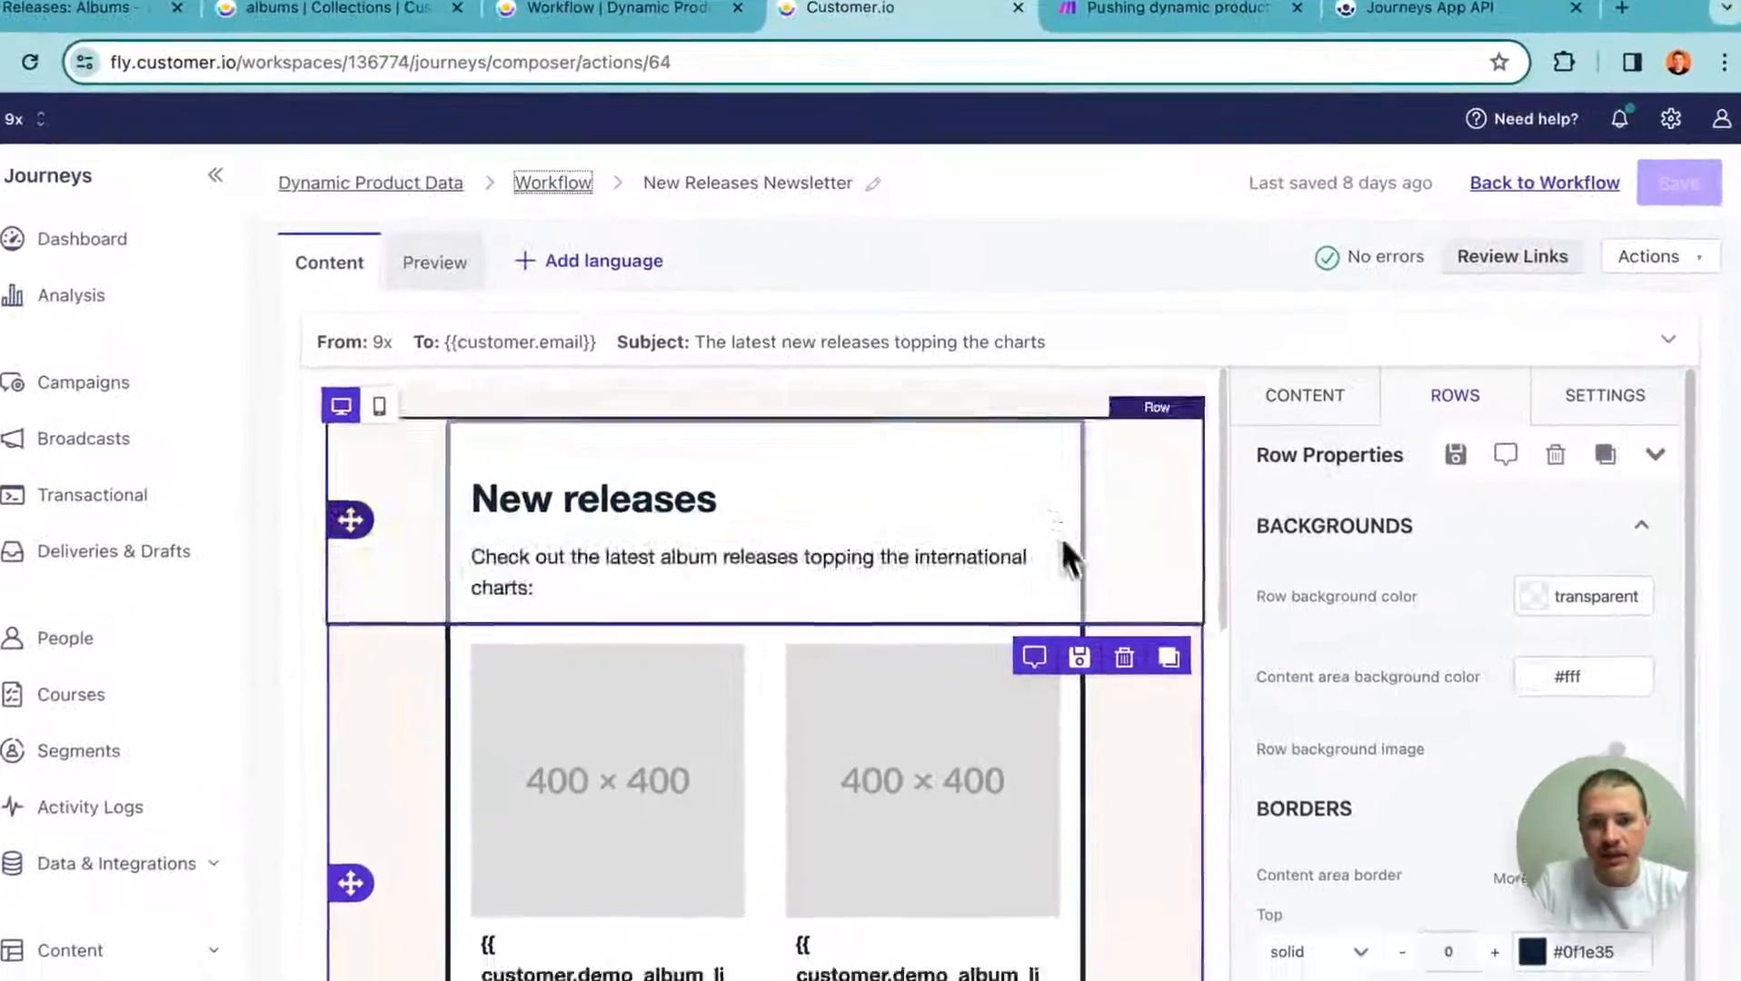
pyautogui.scroll(-5, 1068, 554)
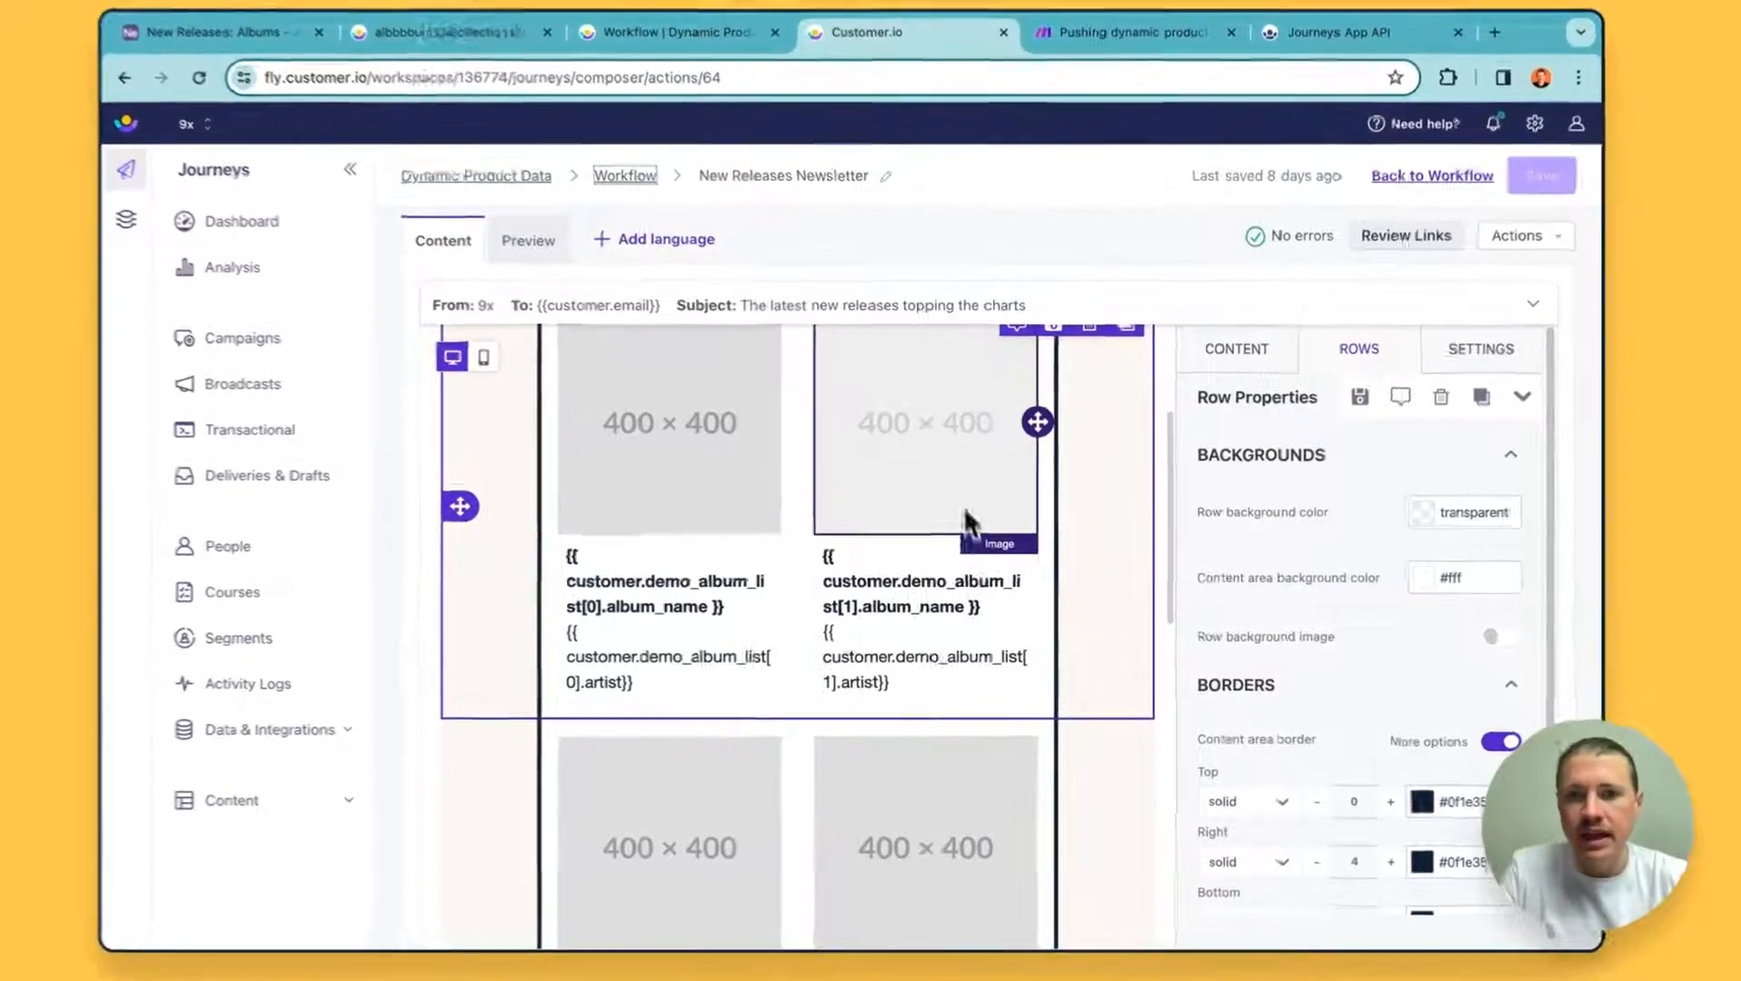
pyautogui.click(936, 464)
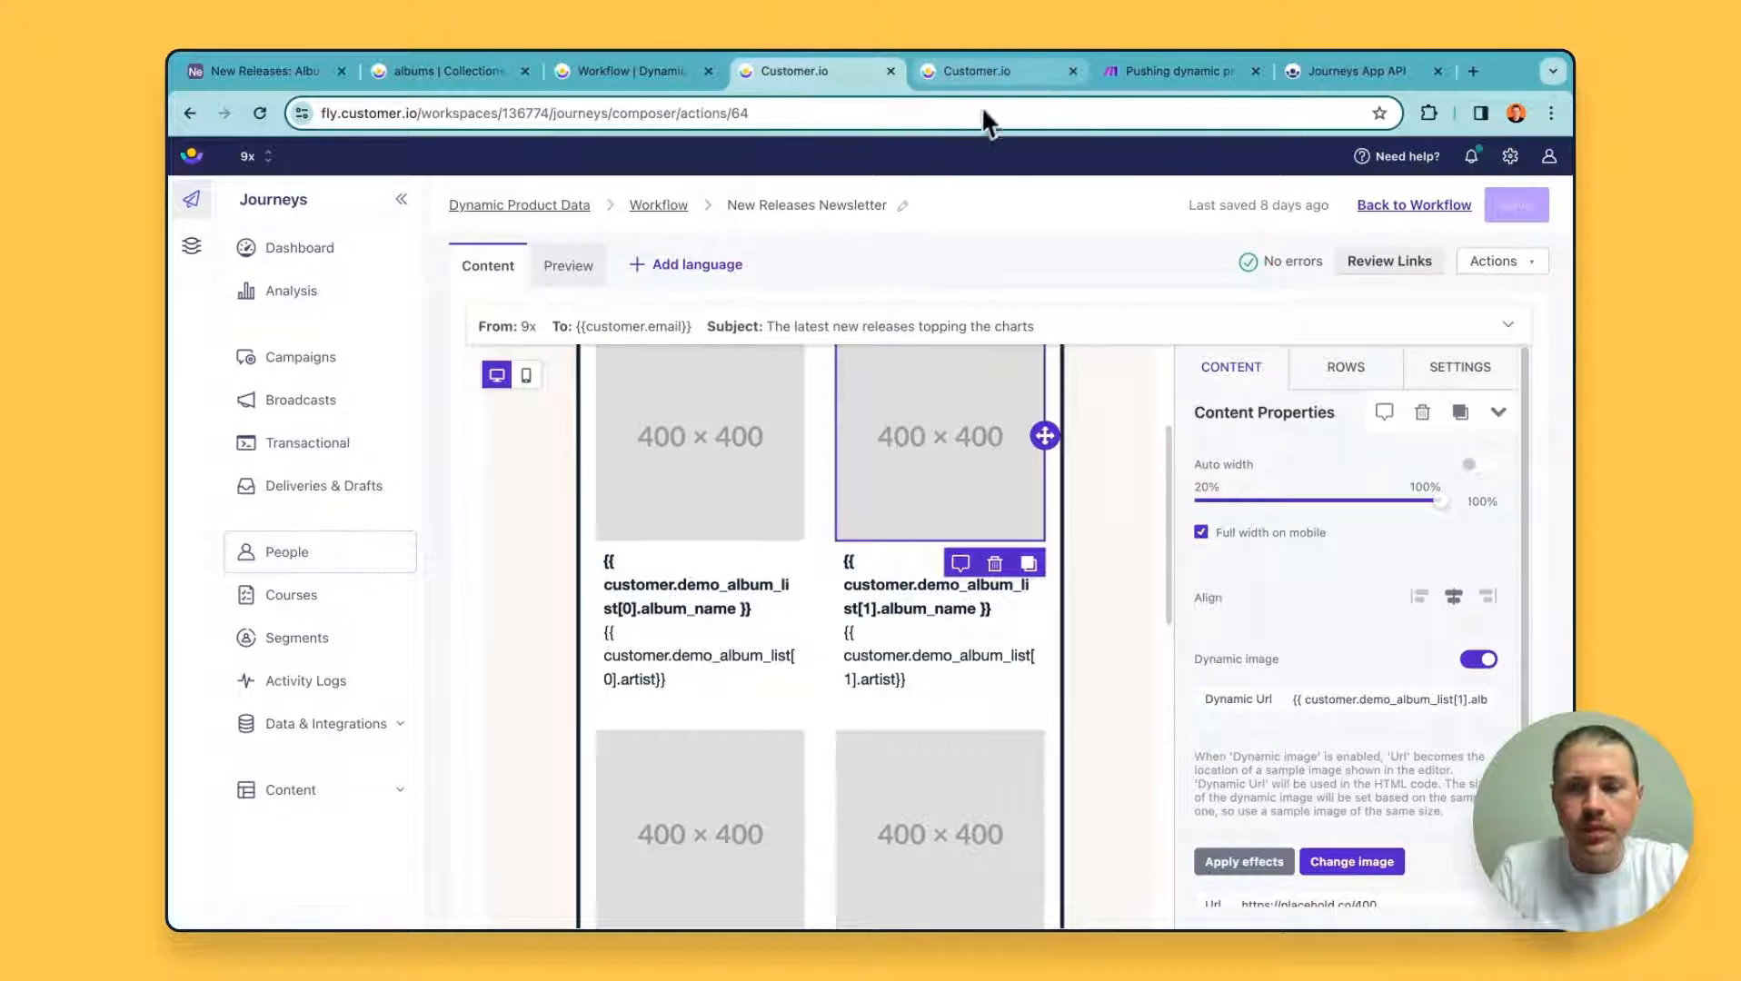
# Go to the demo contact's profile, check the existing attributes and send this person a demo_dynamic_data event
pyautogui.click(996, 77)
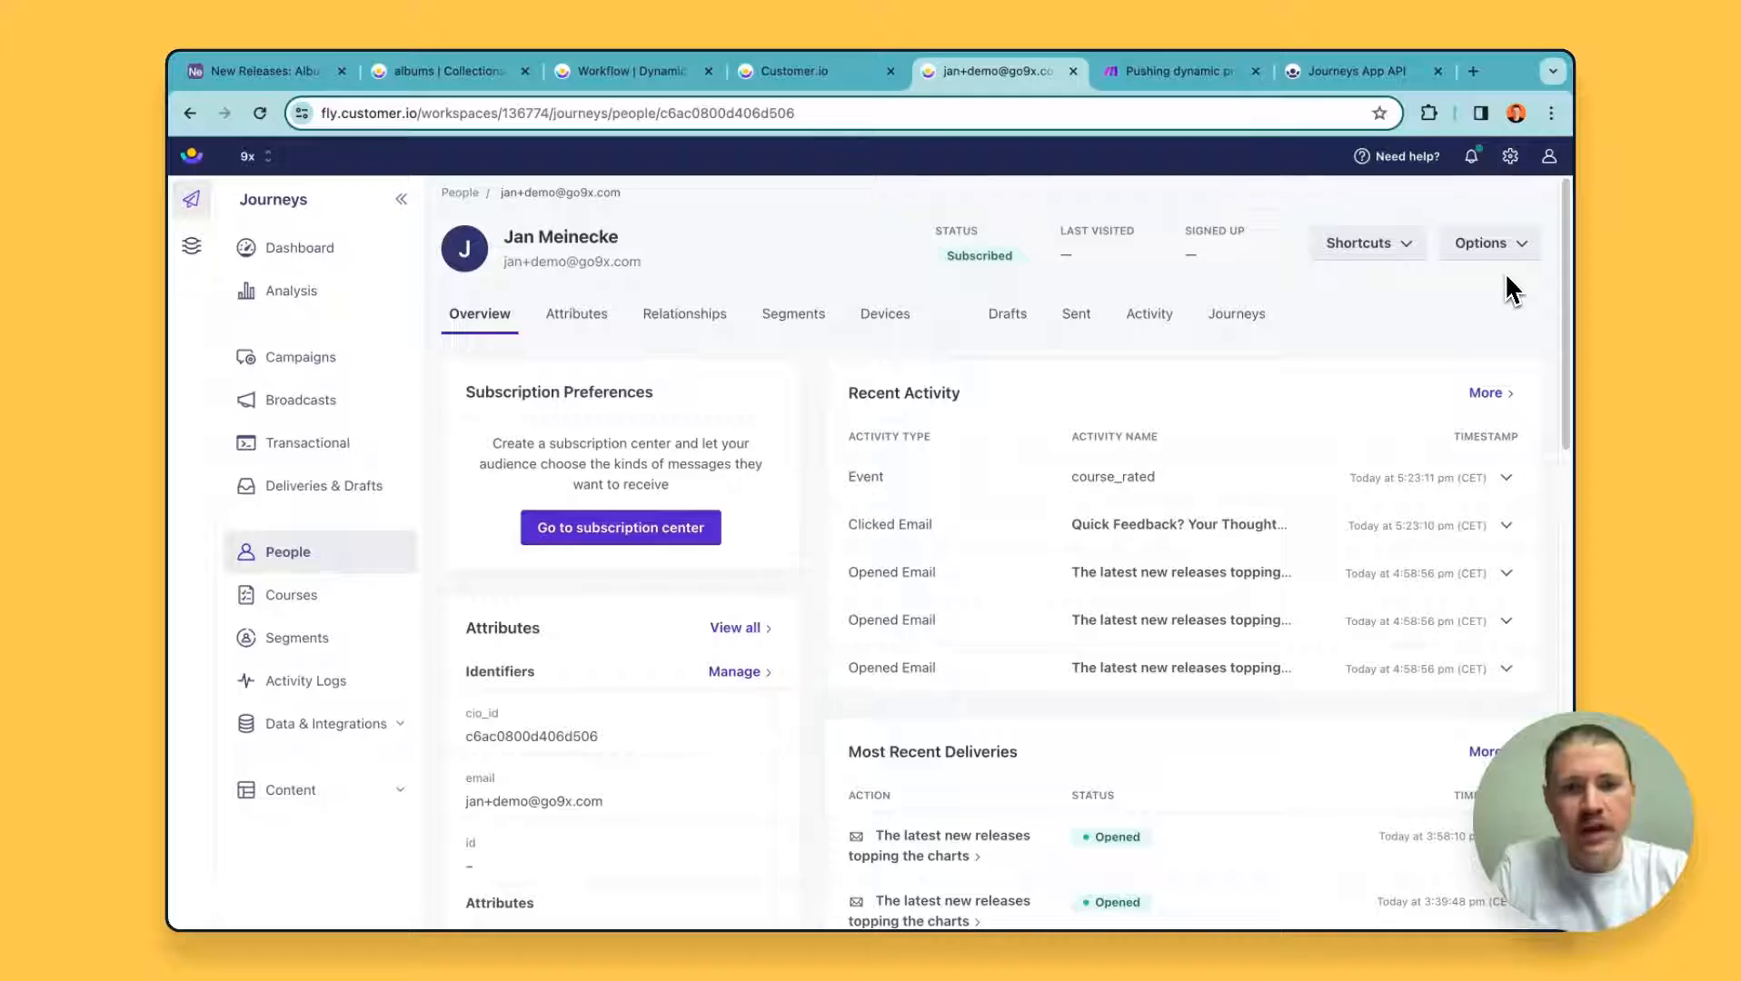
pyautogui.scroll(-5, 634, 666)
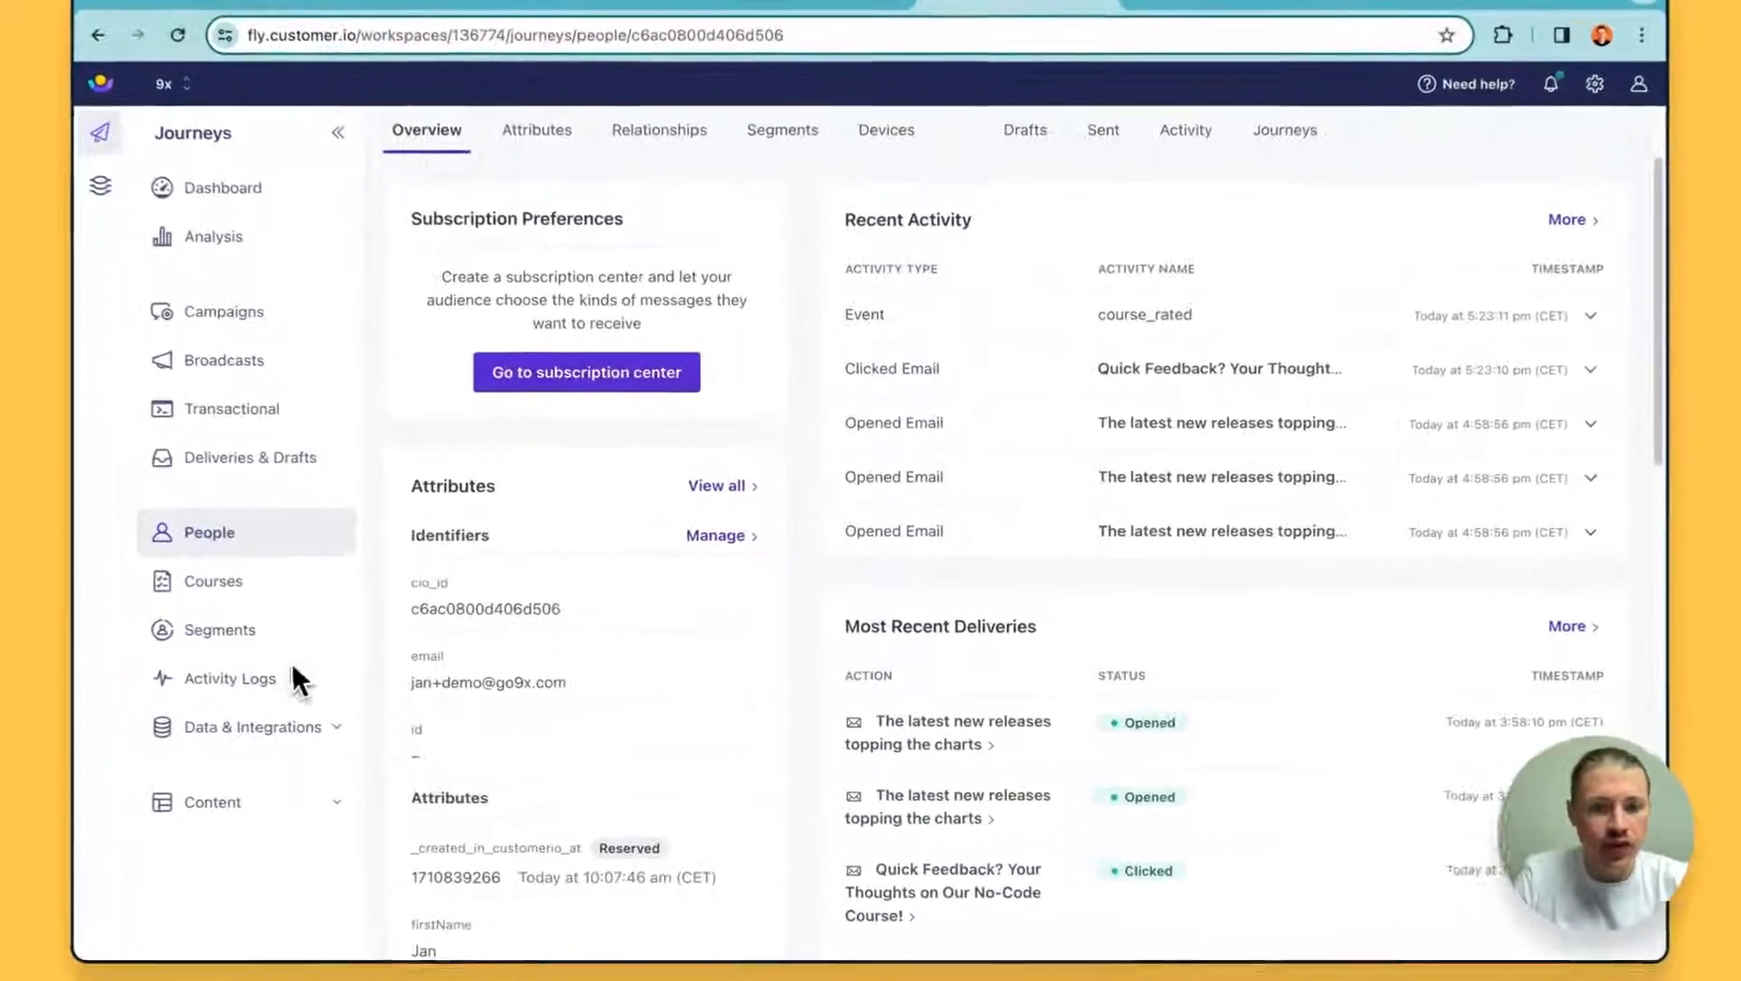
pyautogui.scroll(2, 607, 637)
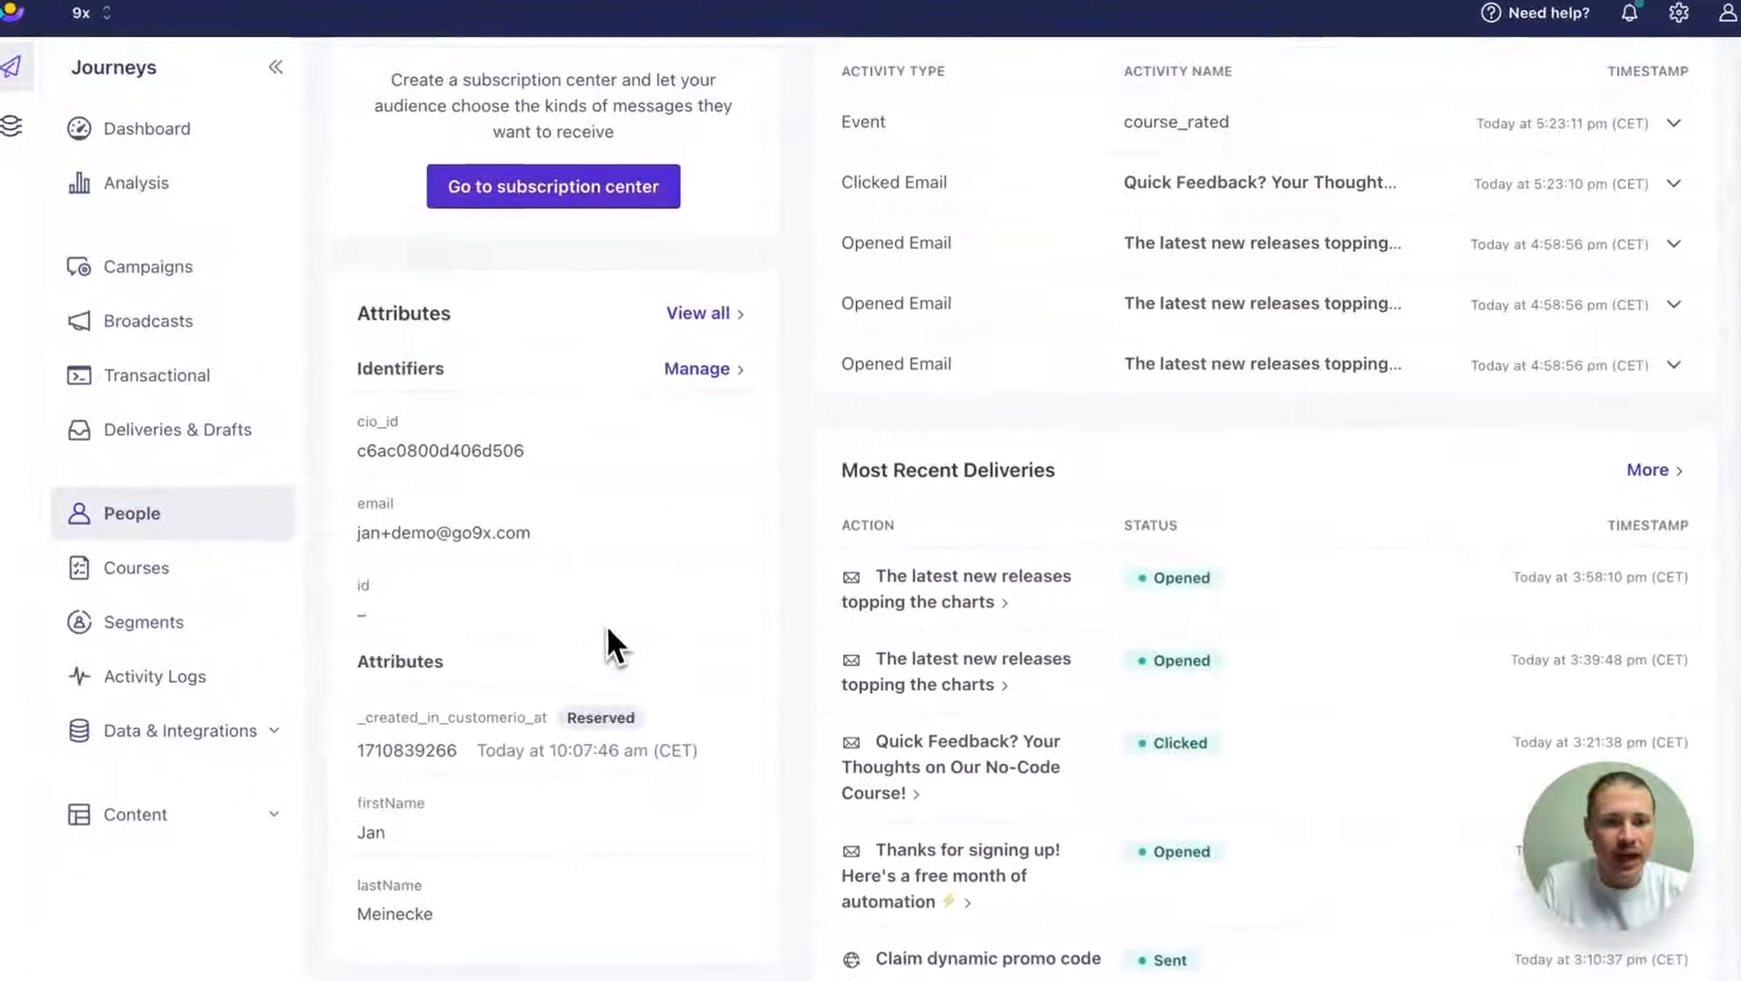
pyautogui.scroll(3, 1115, 485)
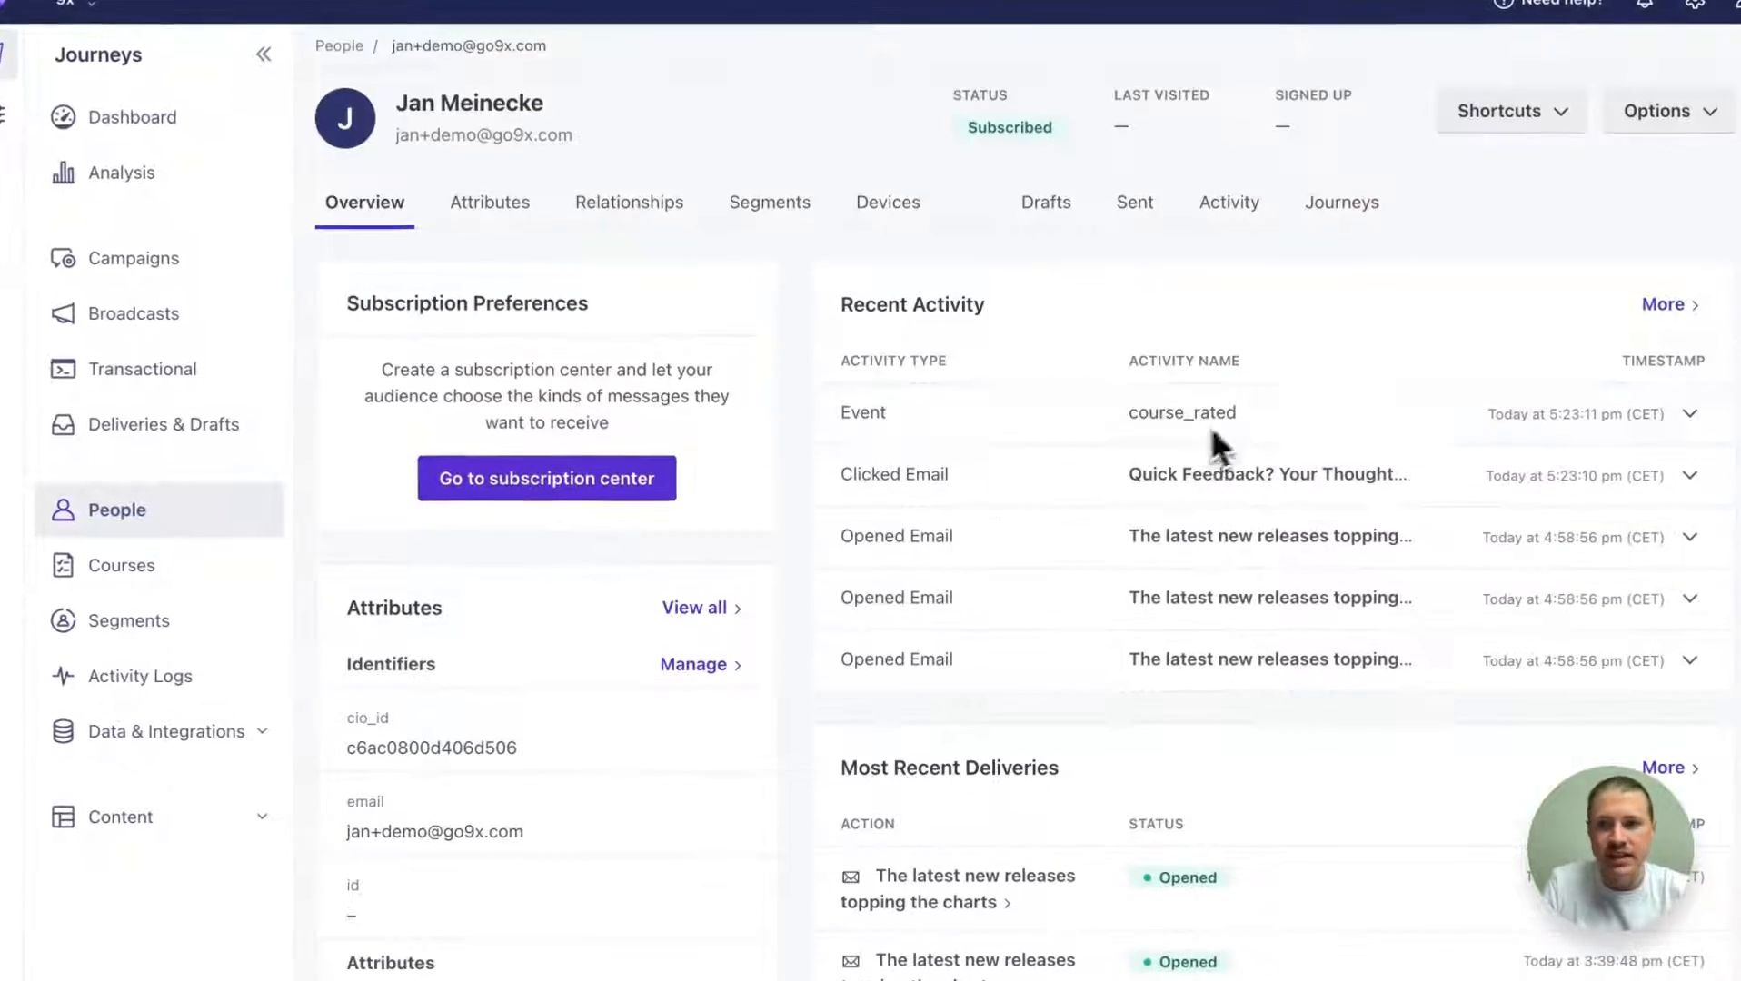
pyautogui.click(1712, 114)
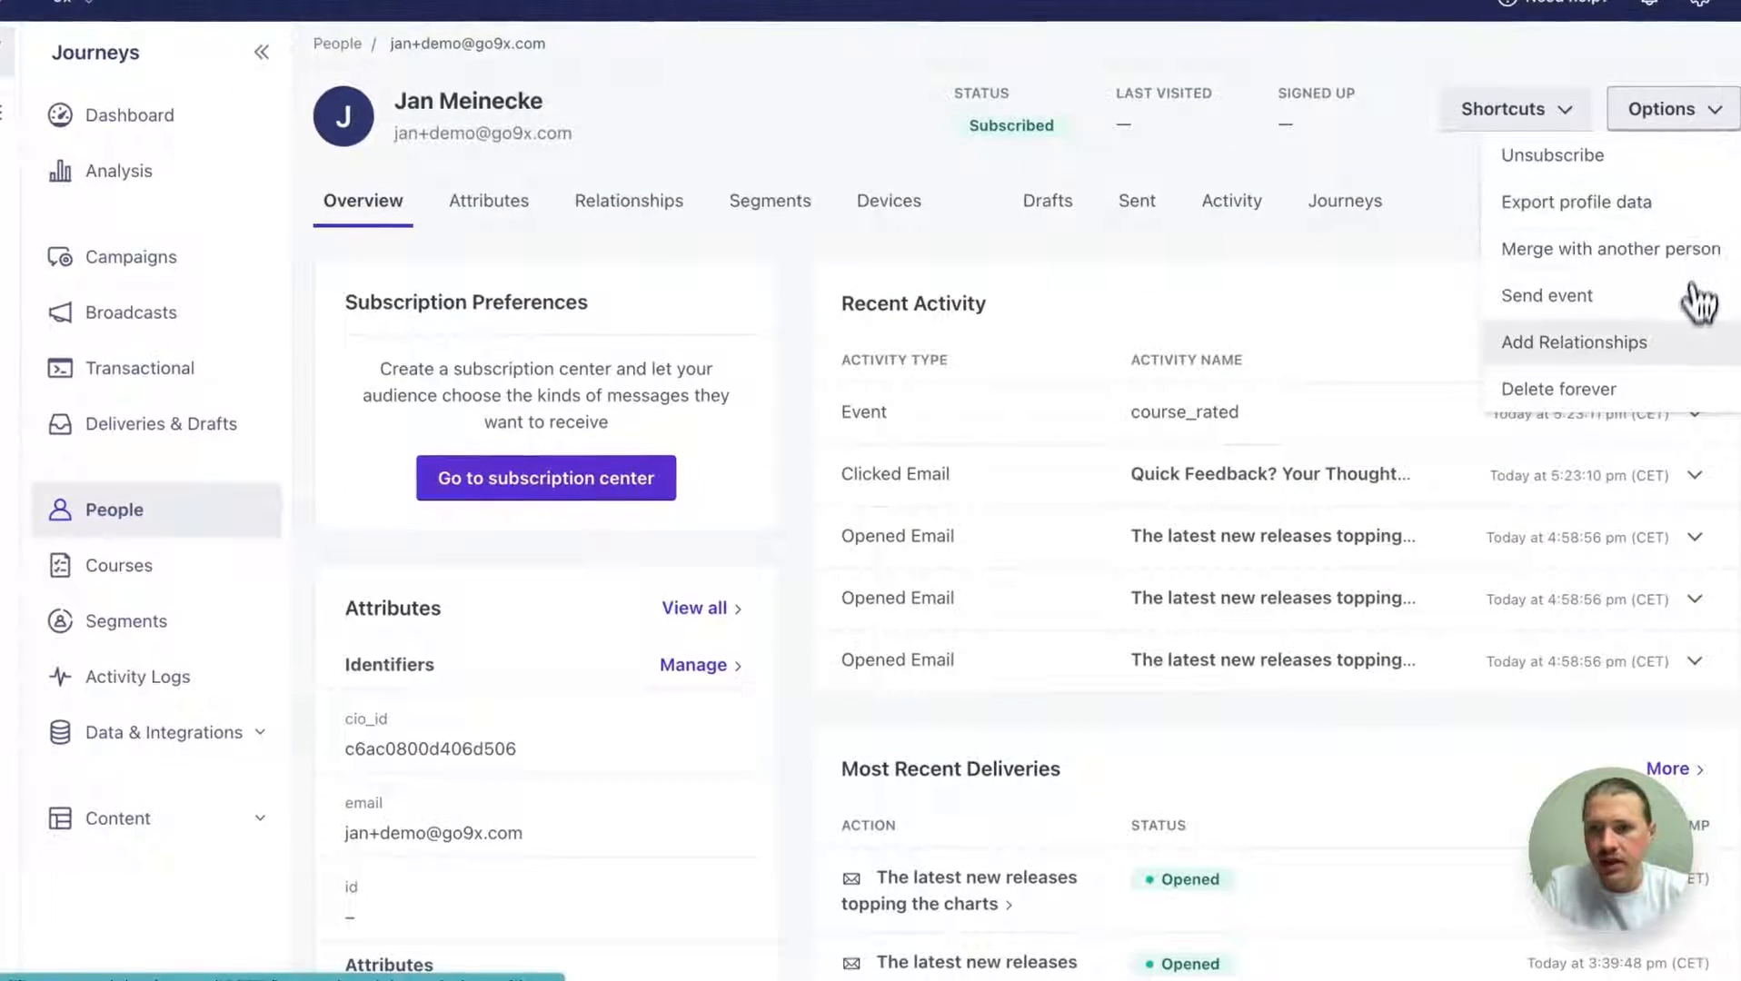
pyautogui.click(1626, 289)
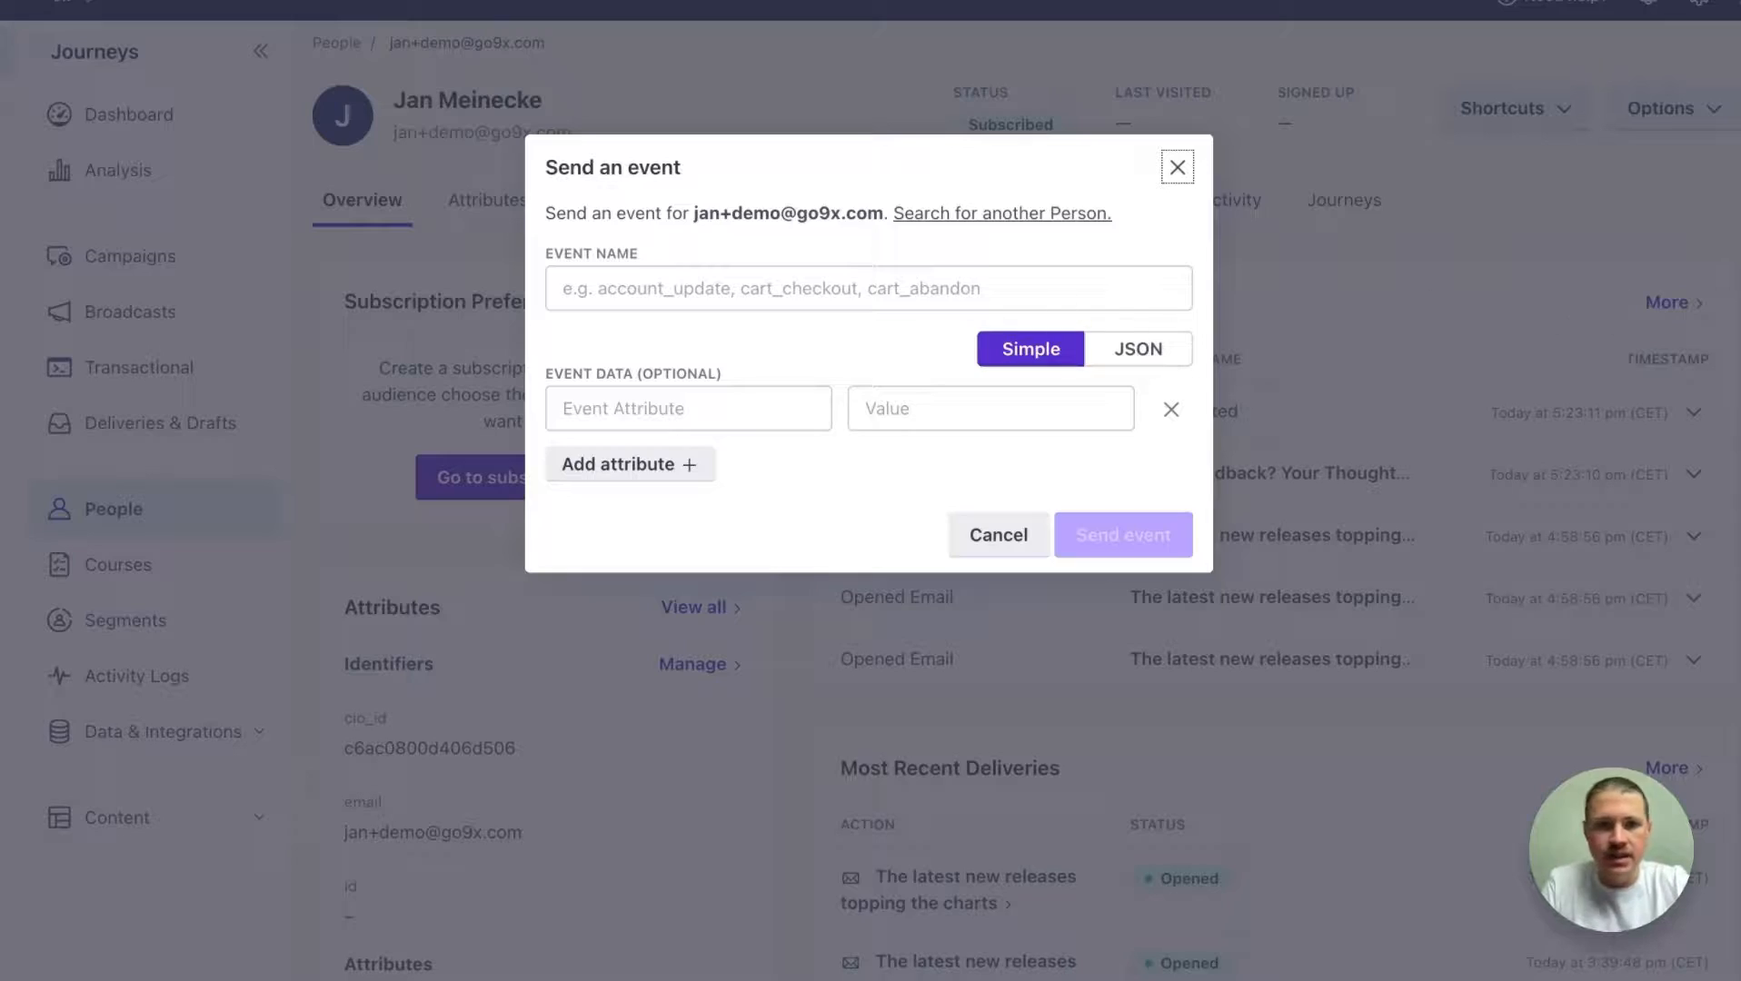
pyautogui.write('demo_dynamic_data')
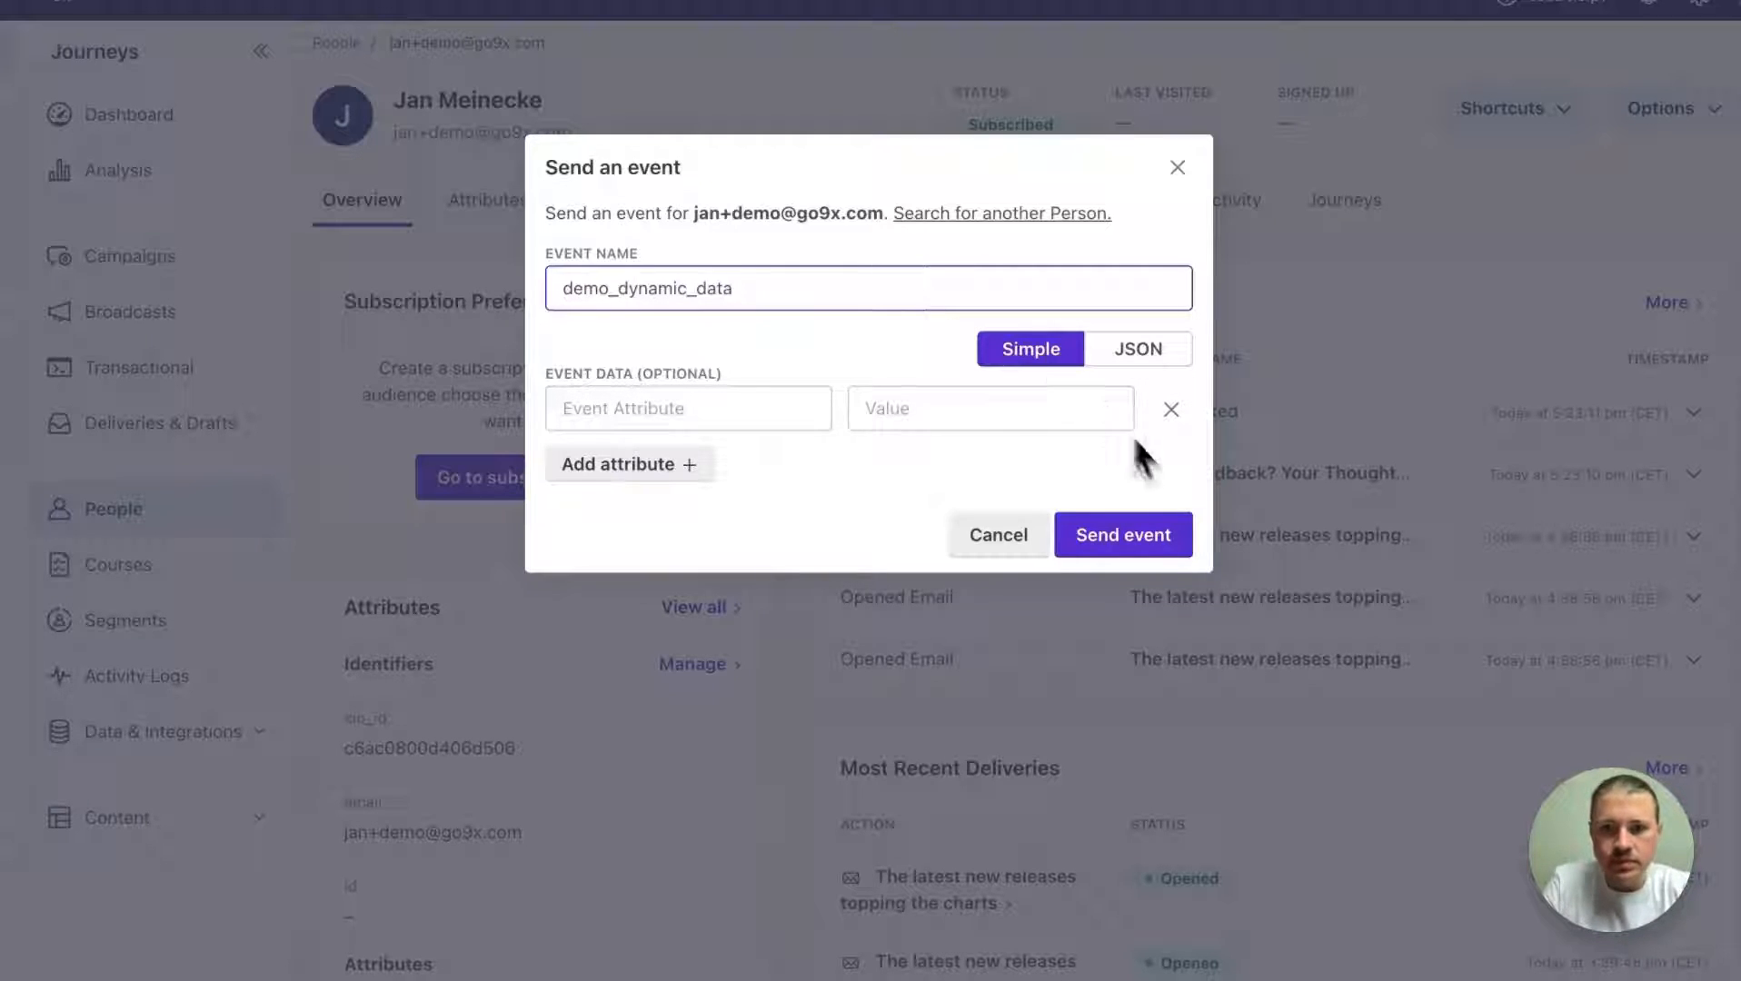
pyautogui.click(1172, 548)
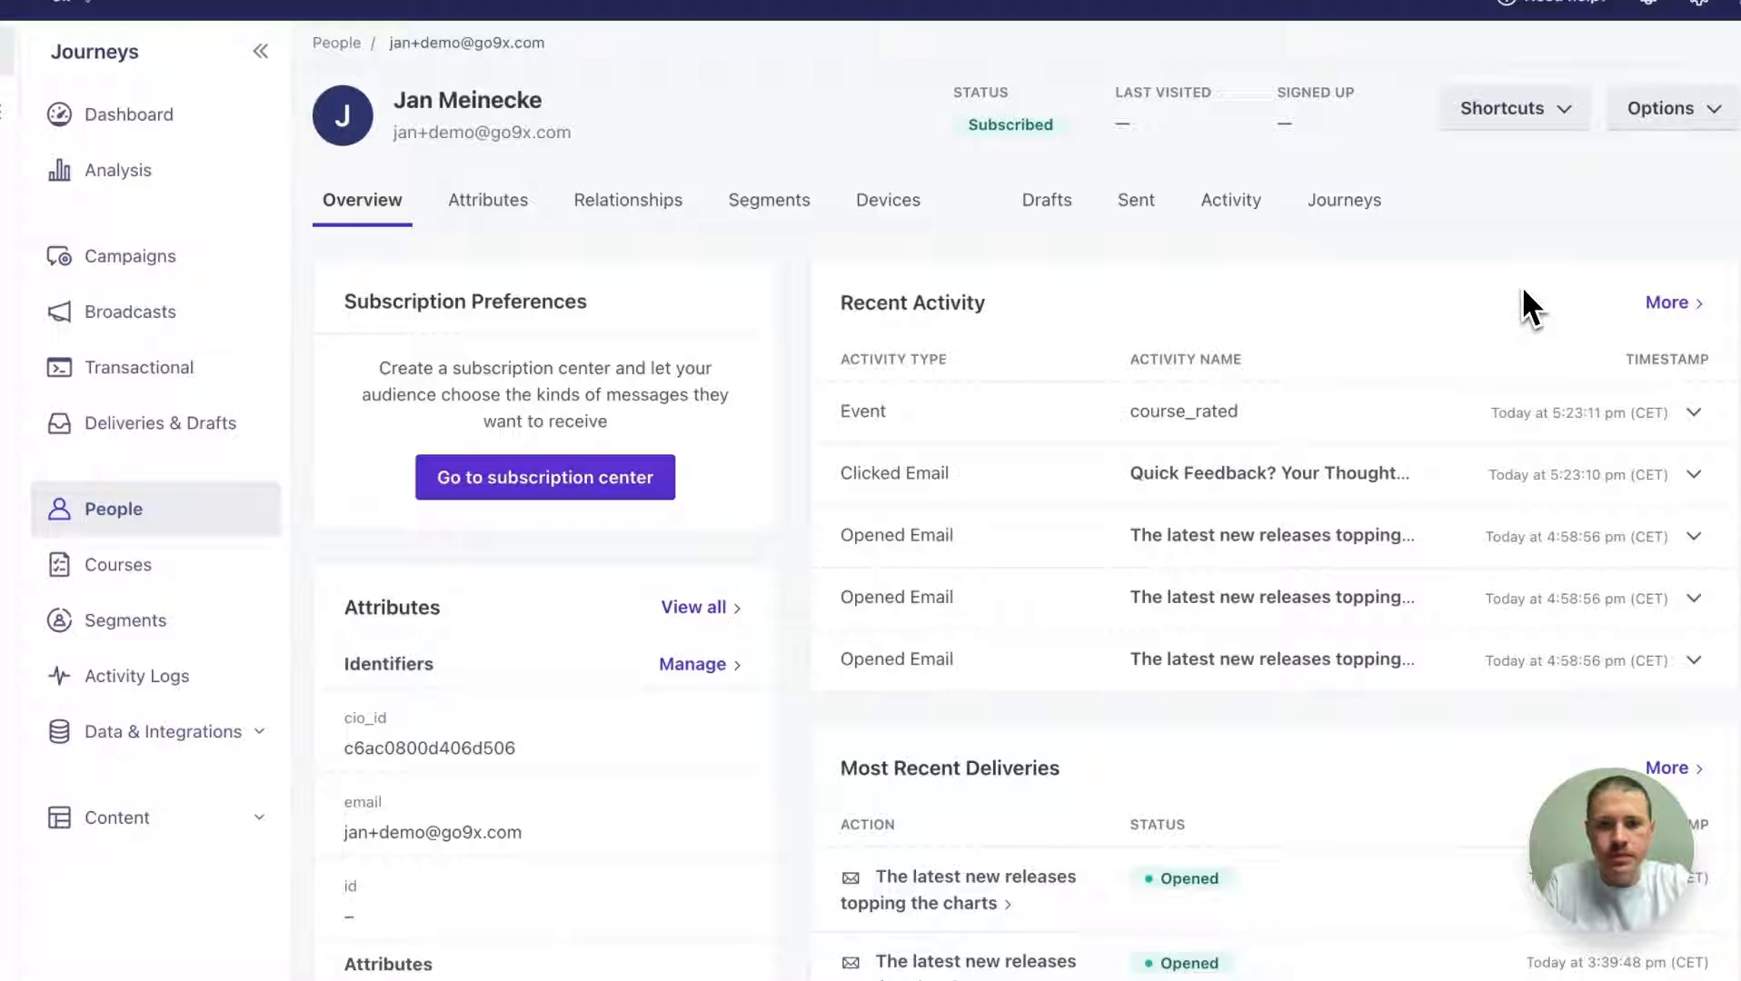
# Refresh the contact's profile and examine the details of the demo_album_list attribute change in the recent activity
pyautogui.press('super+r')
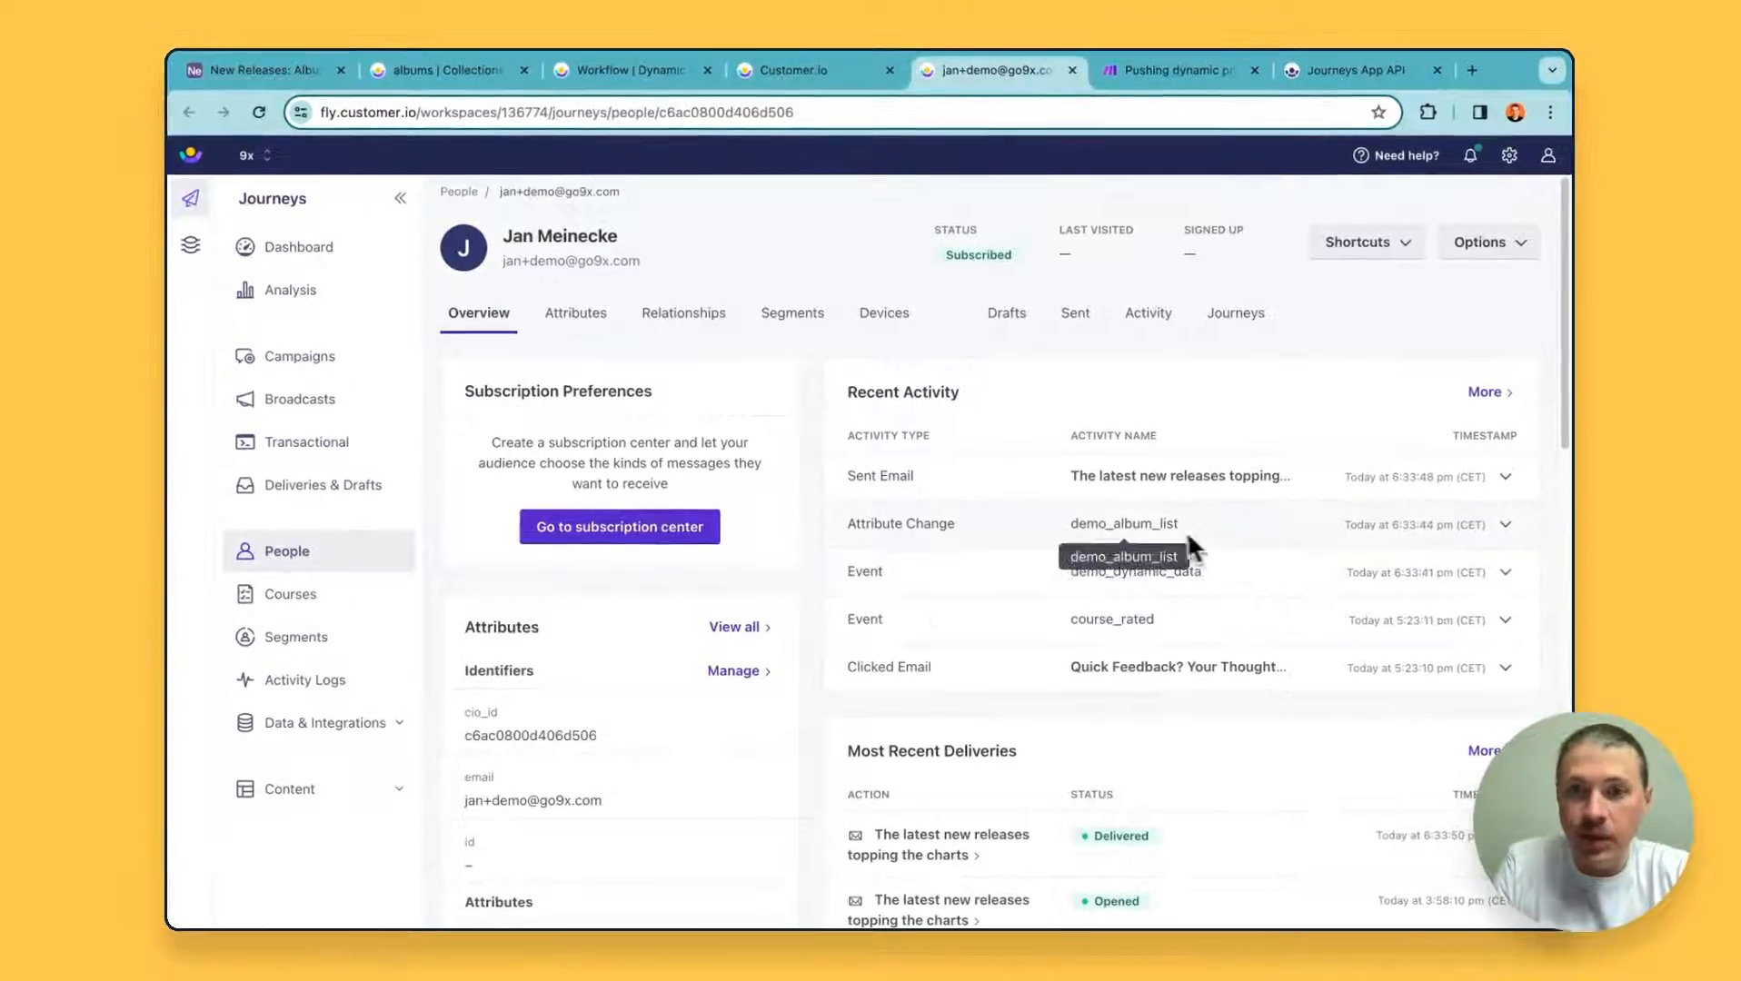
pyautogui.click(1136, 524)
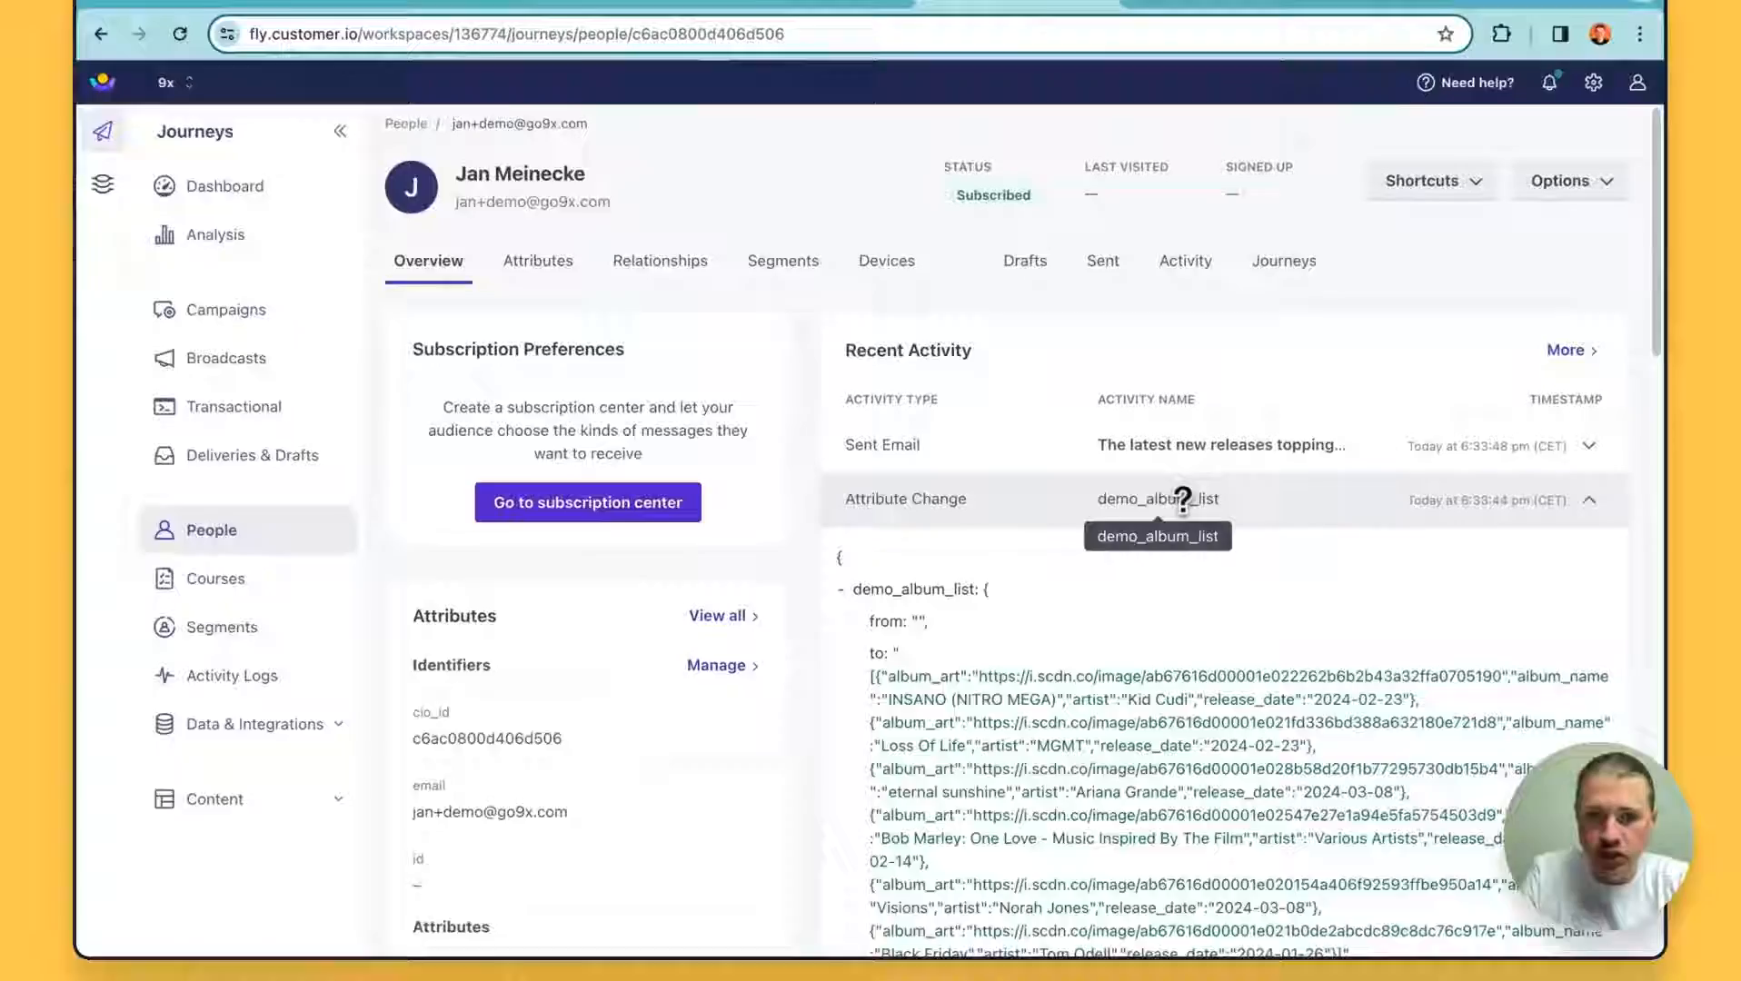
pyautogui.scroll(-2, 1181, 498)
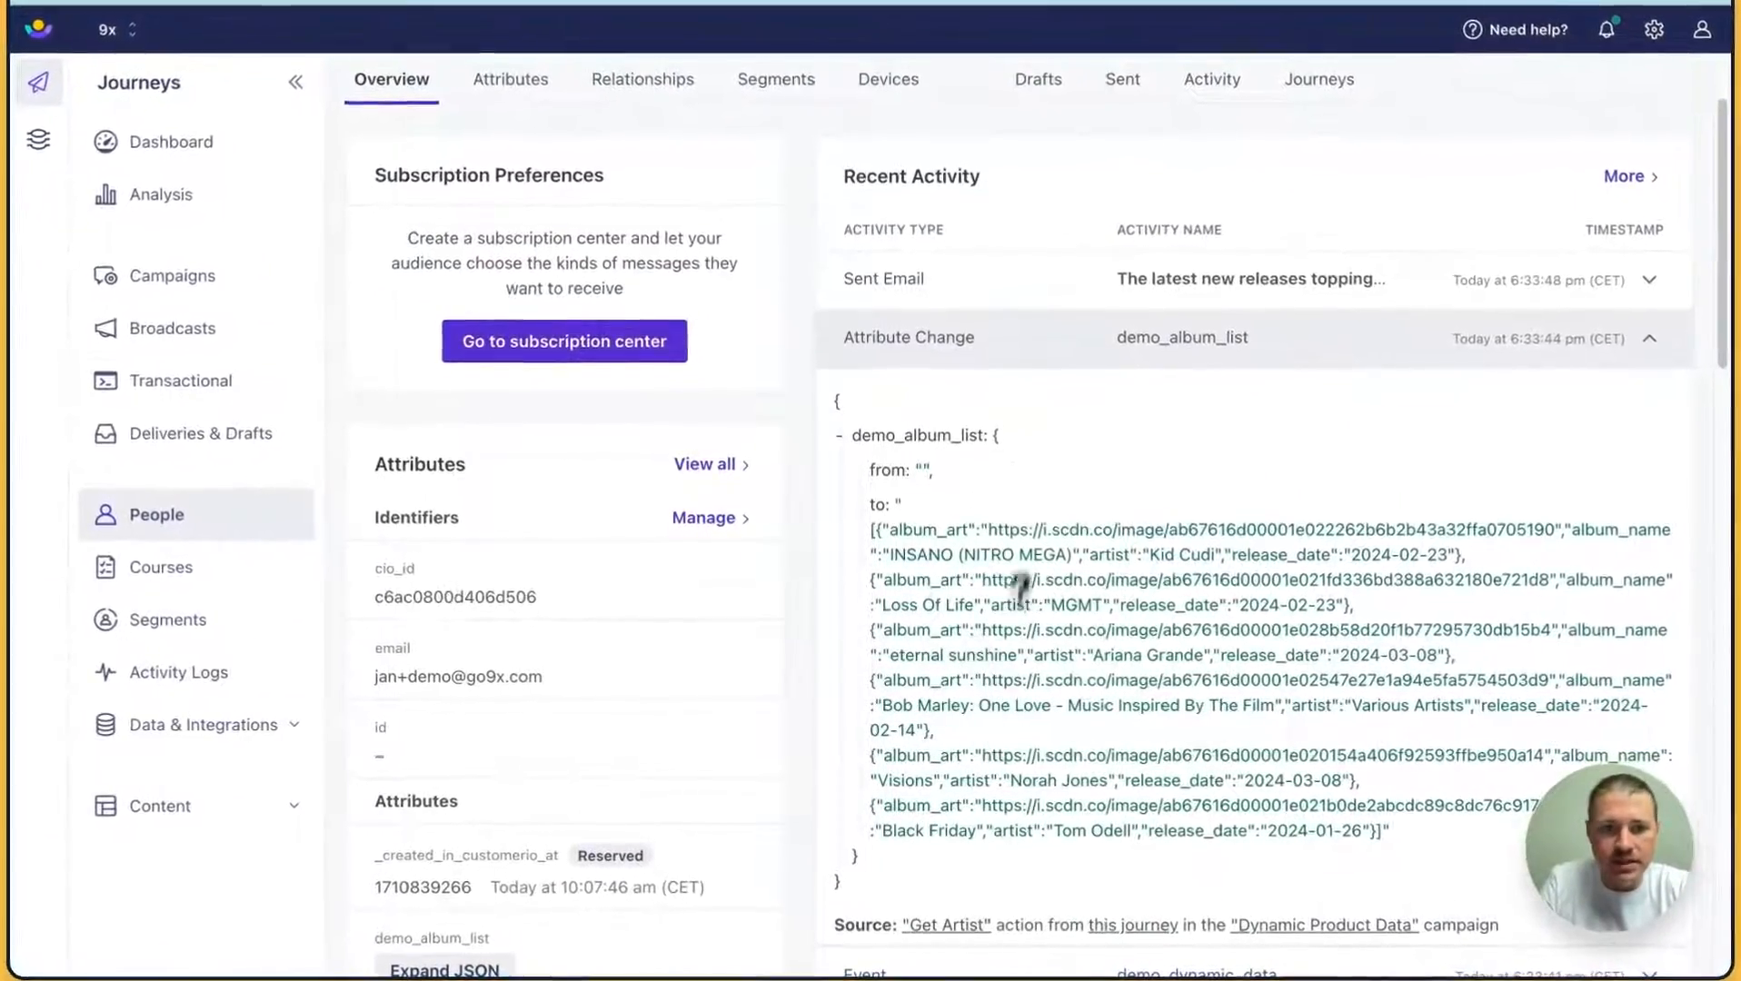
pyautogui.scroll(-5, 952, 436)
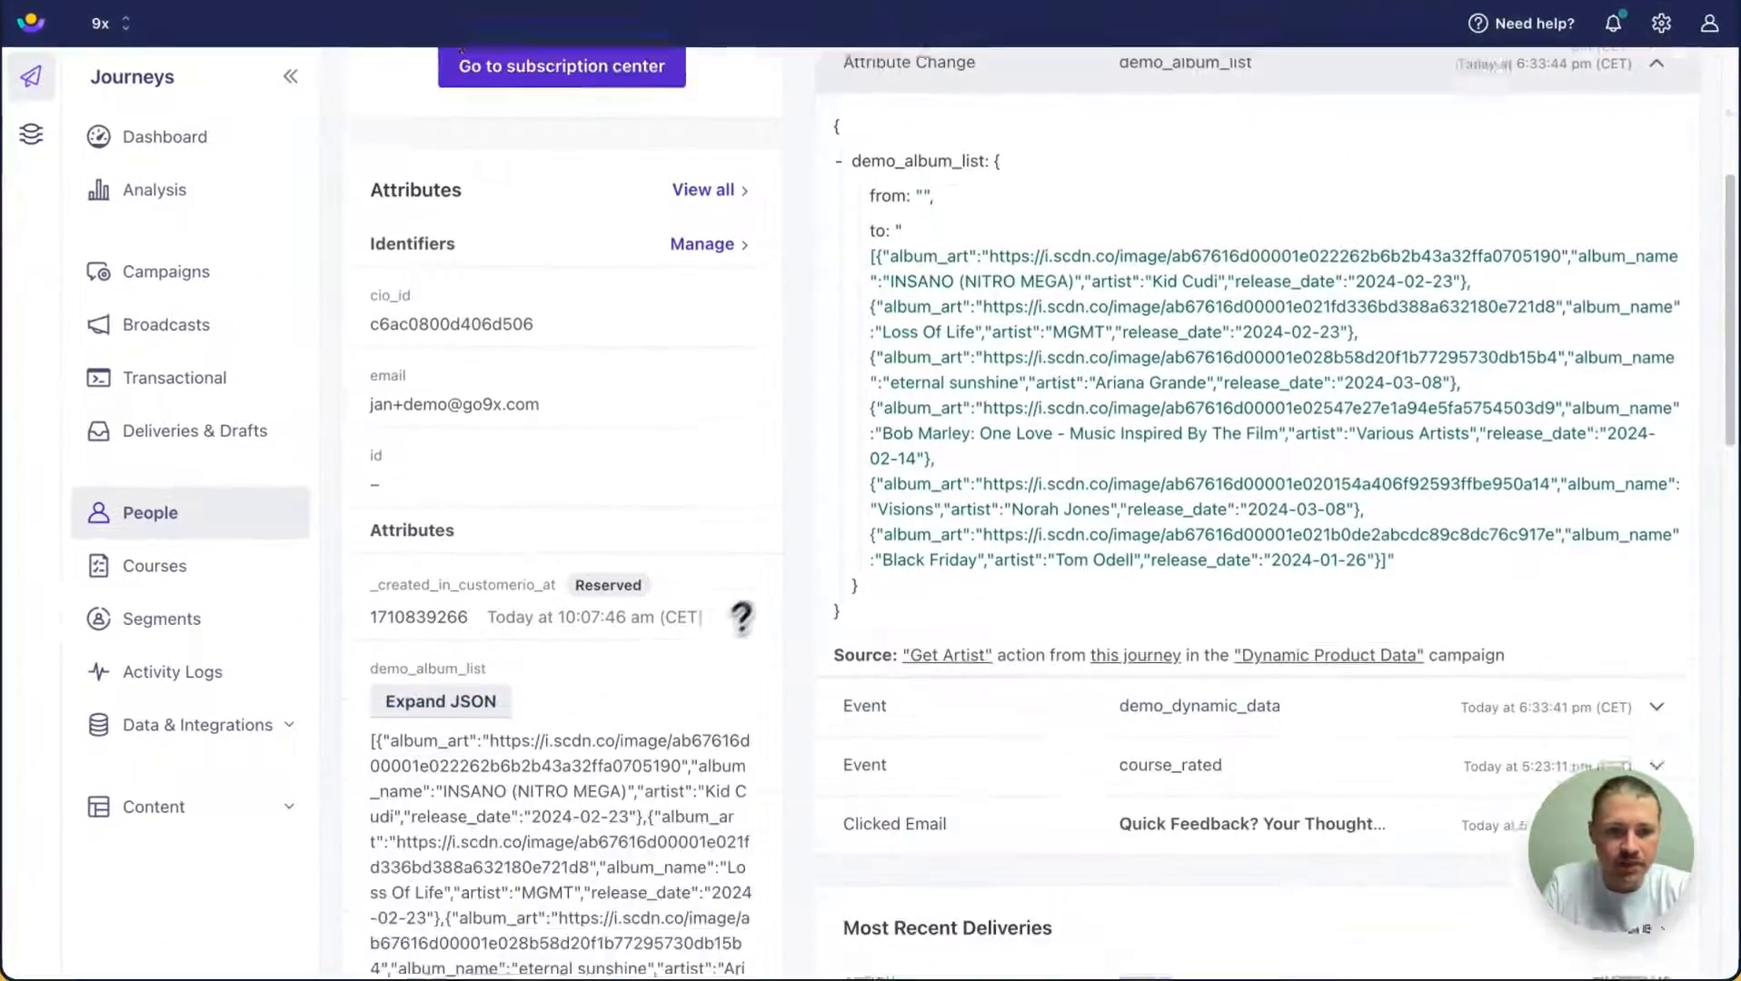
# Expand the JSON of the contact's demo_album_list attribute and examine its album entries
pyautogui.click(473, 536)
pyautogui.scroll(-3, 527, 536)
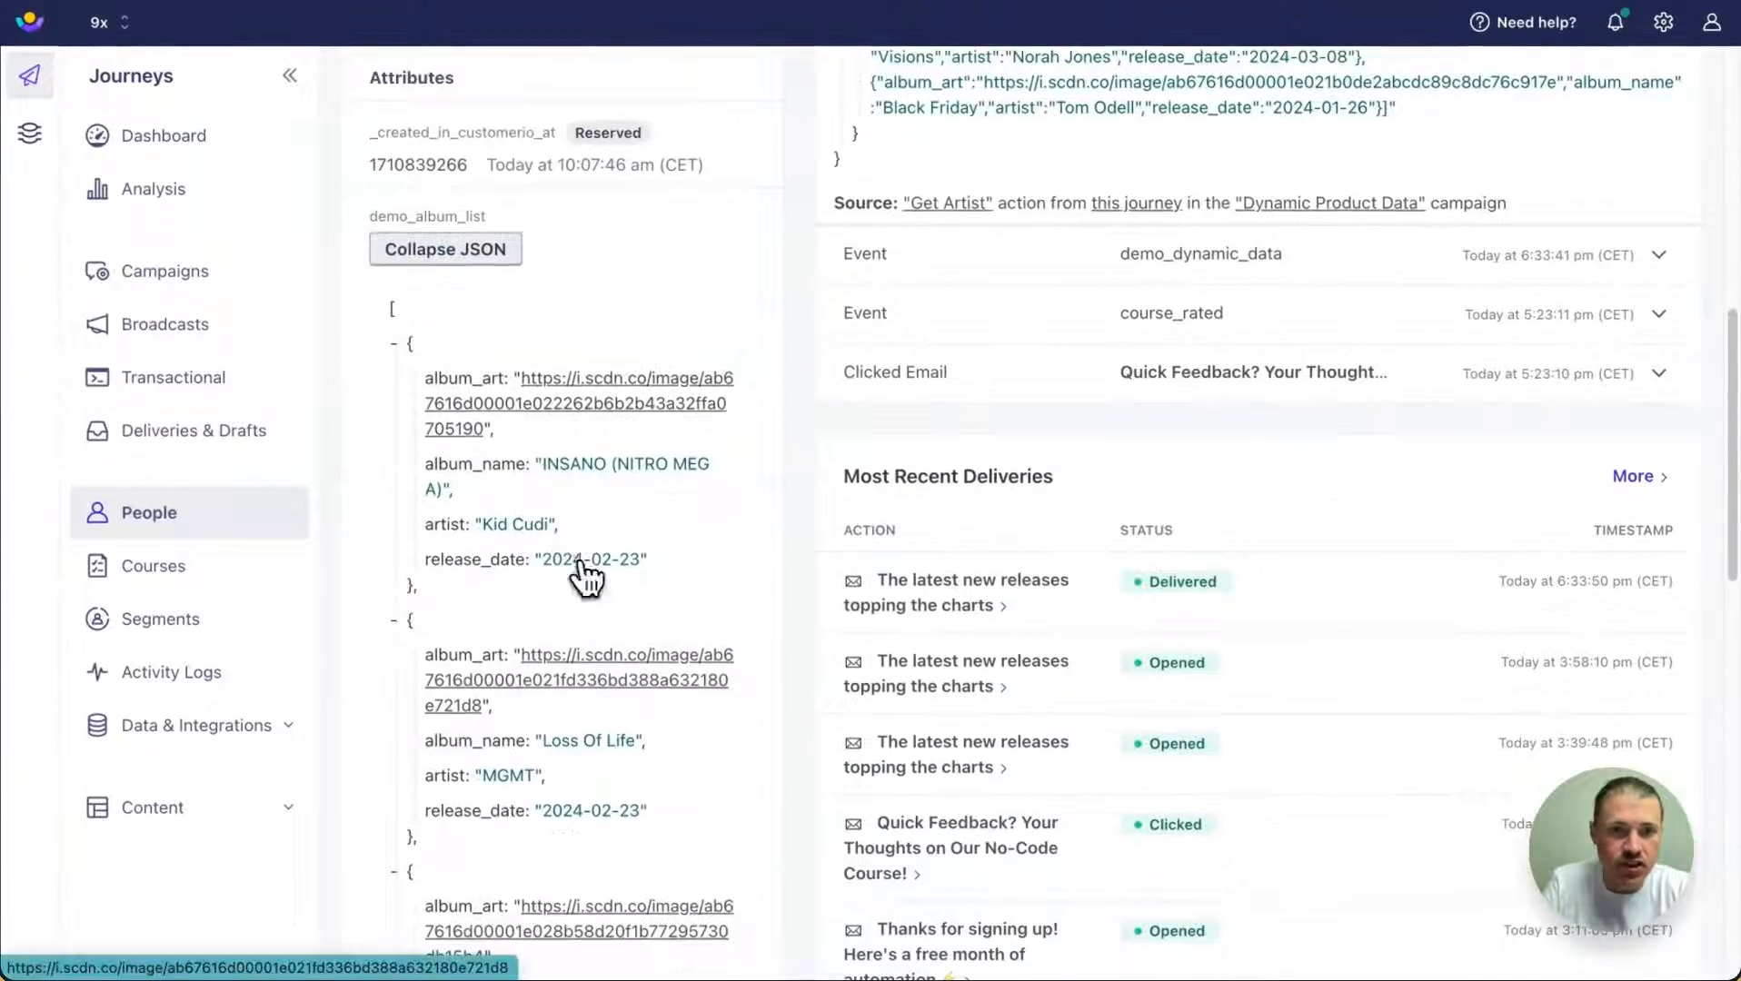
pyautogui.scroll(-2, 556, 442)
pyautogui.scroll(-8, 555, 381)
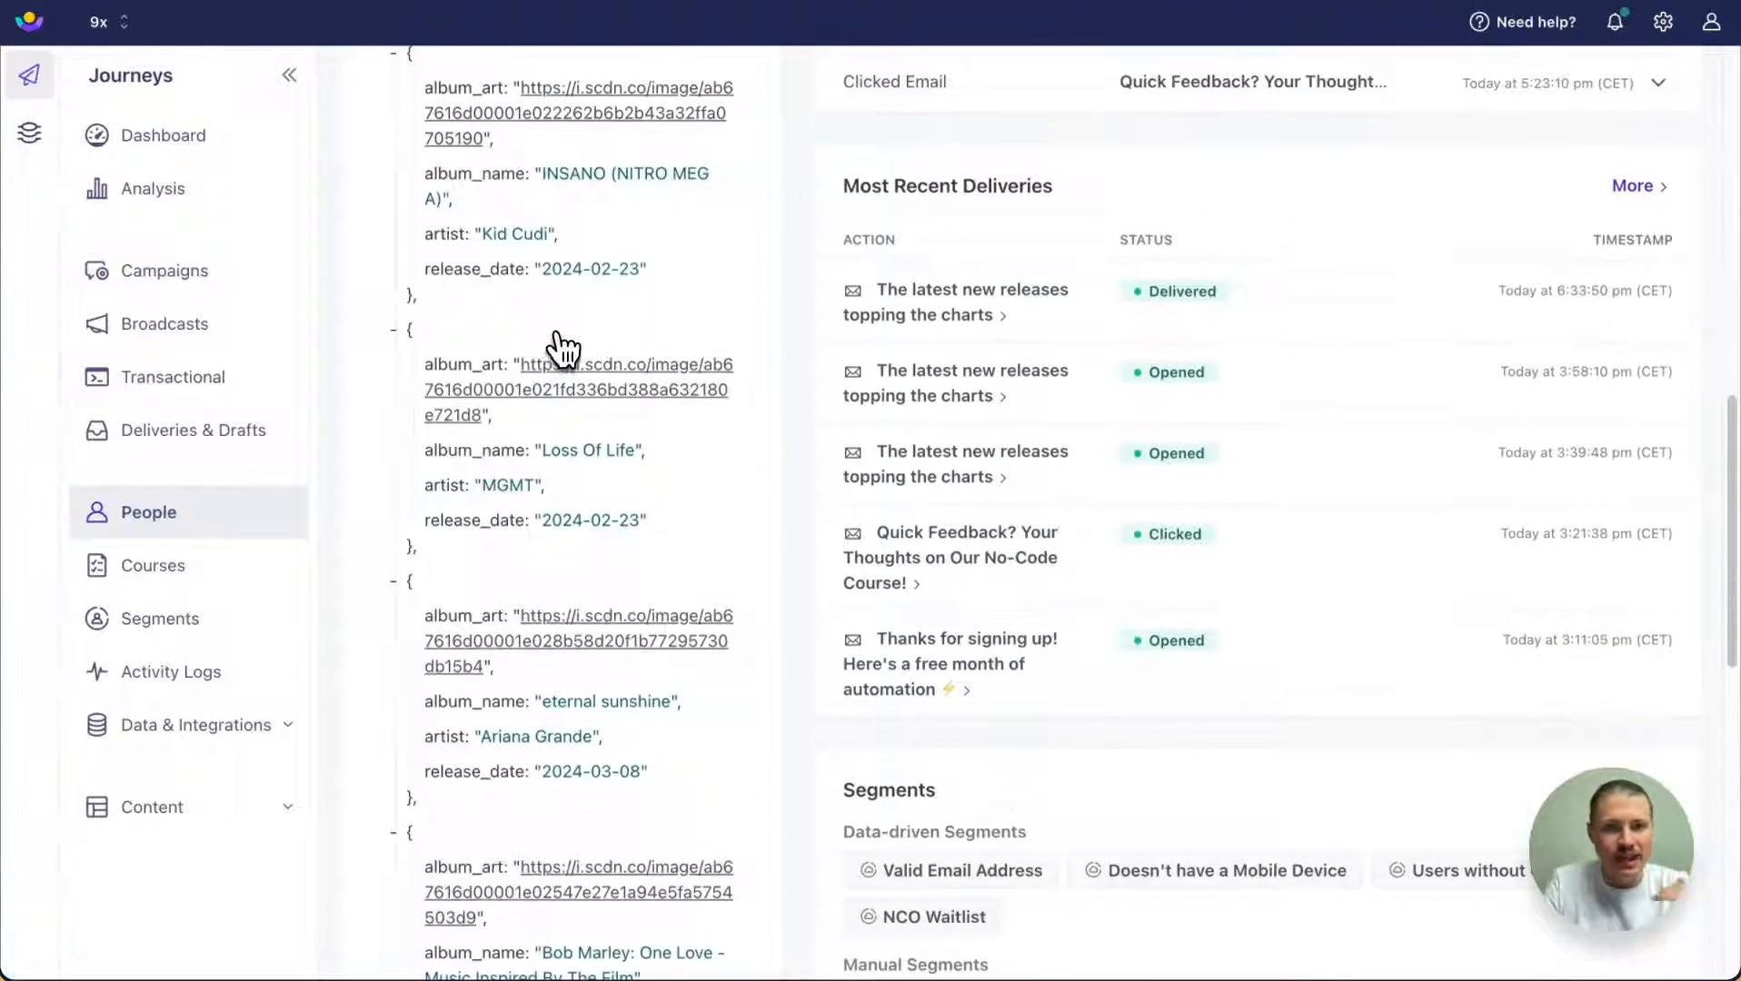
pyautogui.scroll(10, 570, 440)
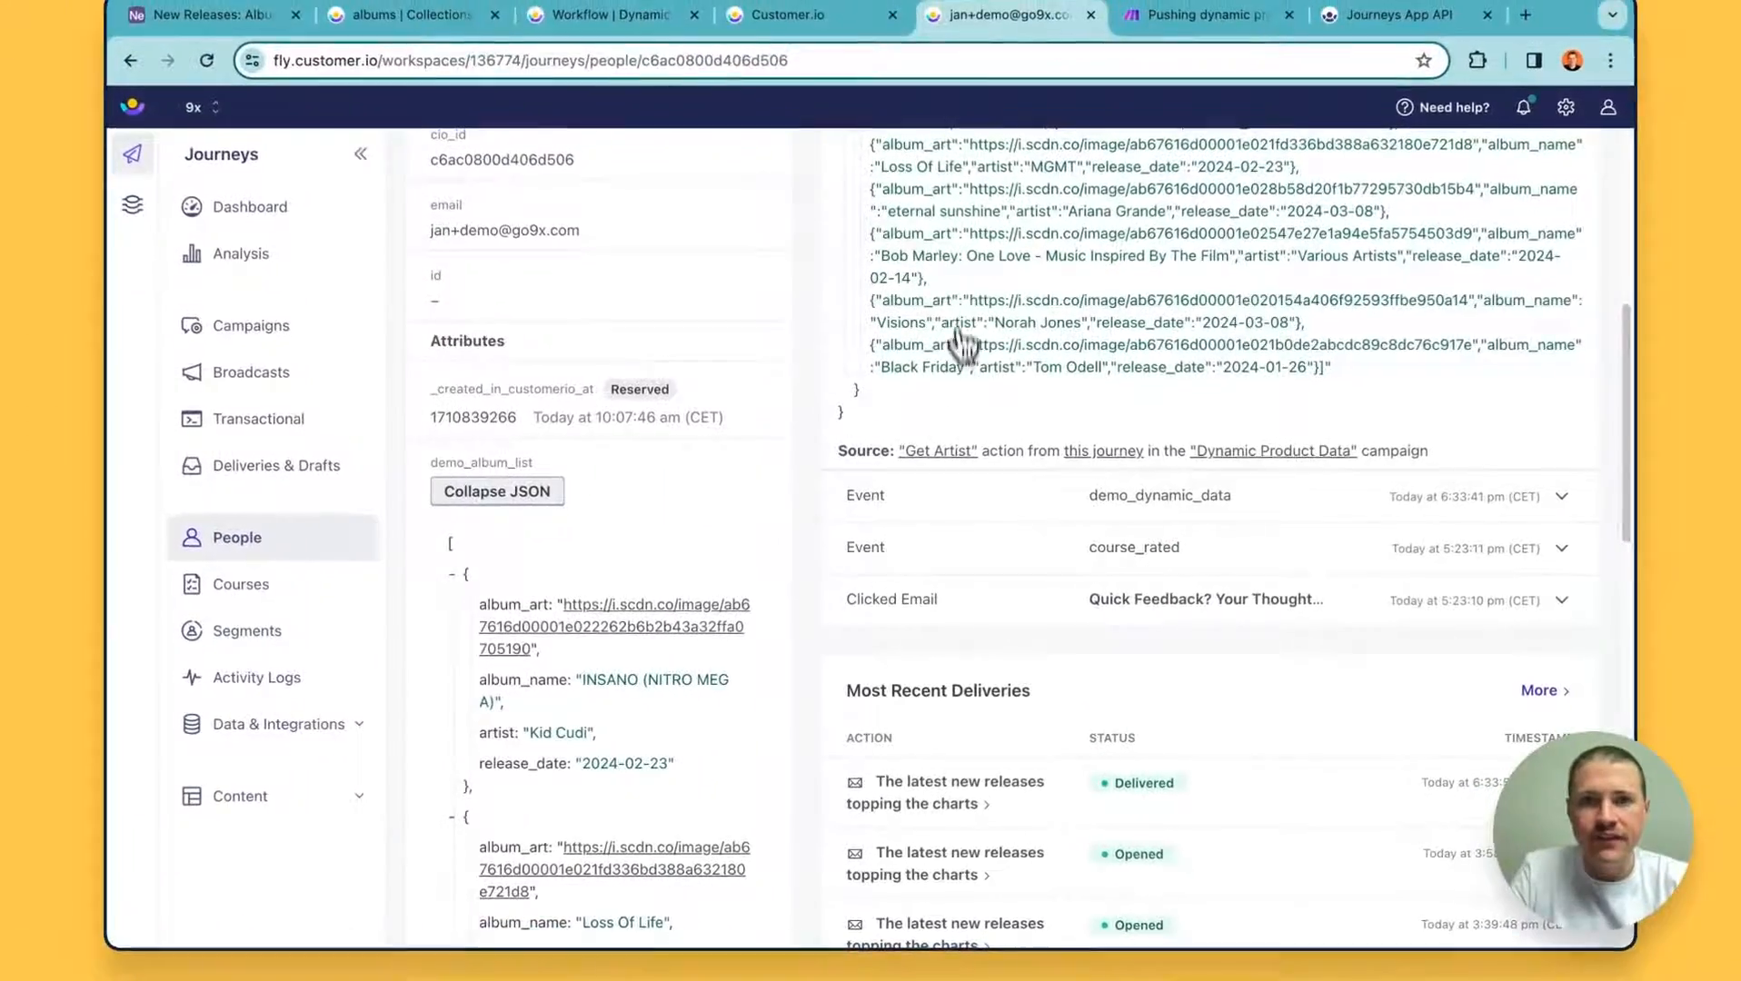
# Preview the New Releases Newsletter with the demo contact's data and check all the album covers, names and artists
pyautogui.click(788, 15)
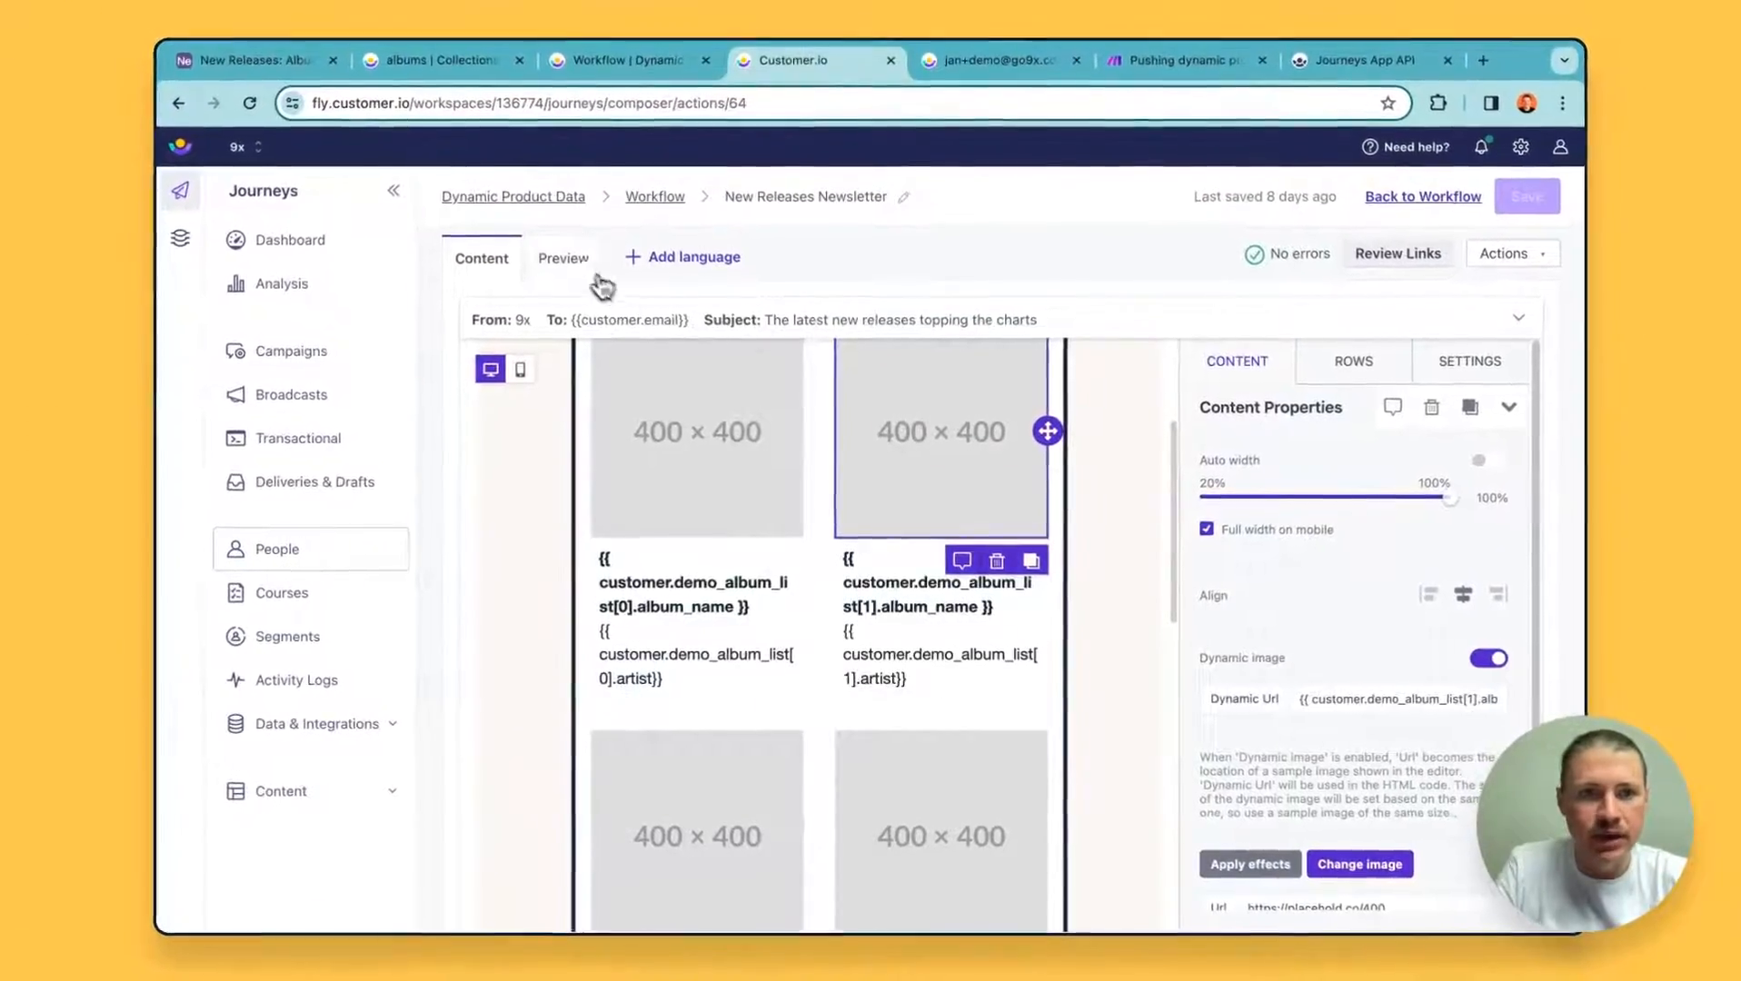
pyautogui.click(565, 261)
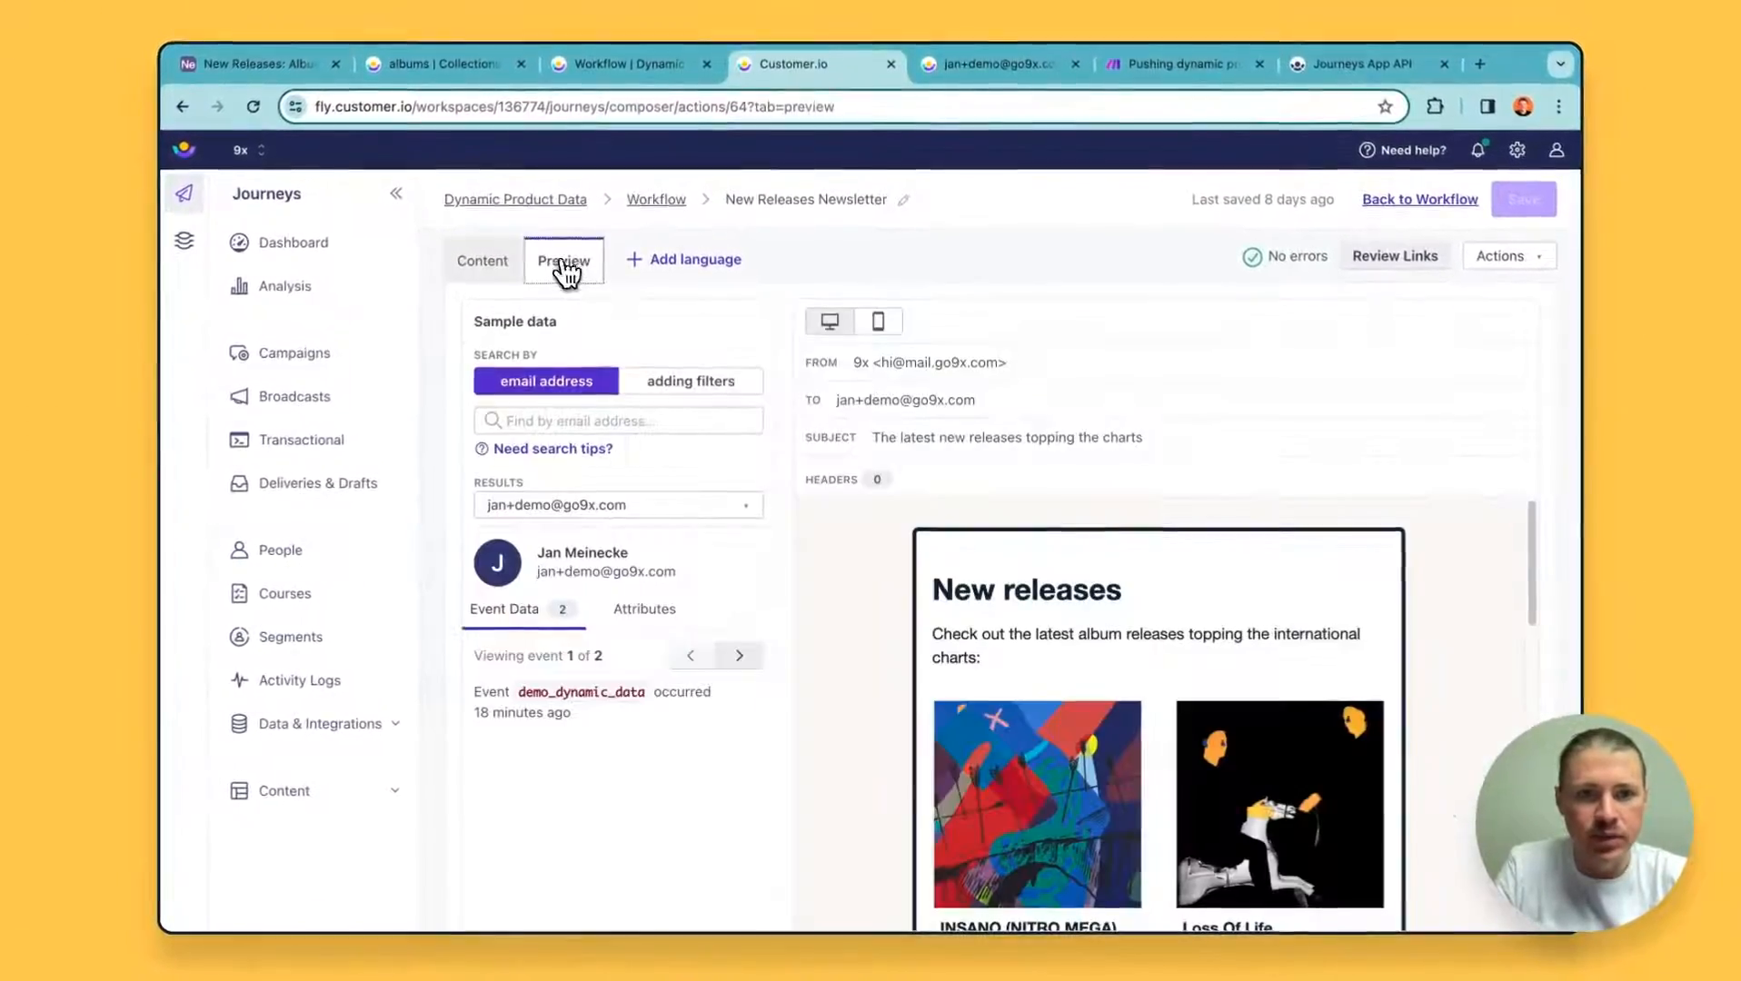
pyautogui.scroll(-2, 1292, 789)
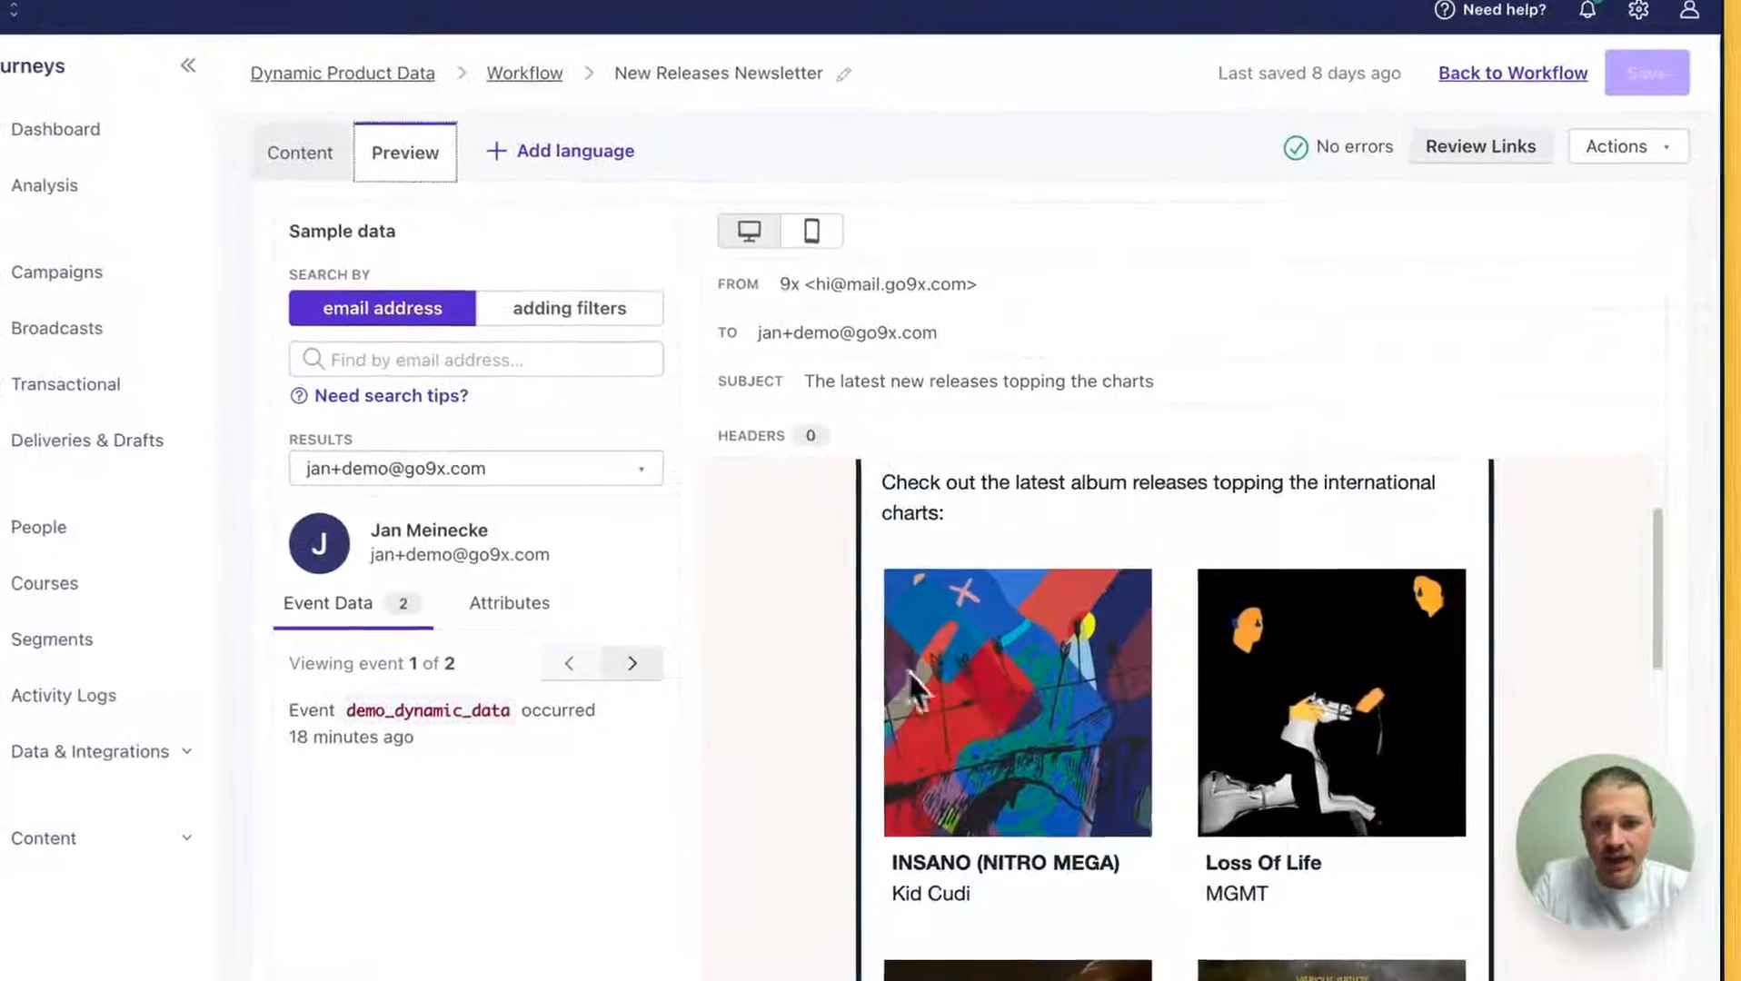
pyautogui.scroll(2, 1292, 790)
pyautogui.scroll(-2, 1292, 789)
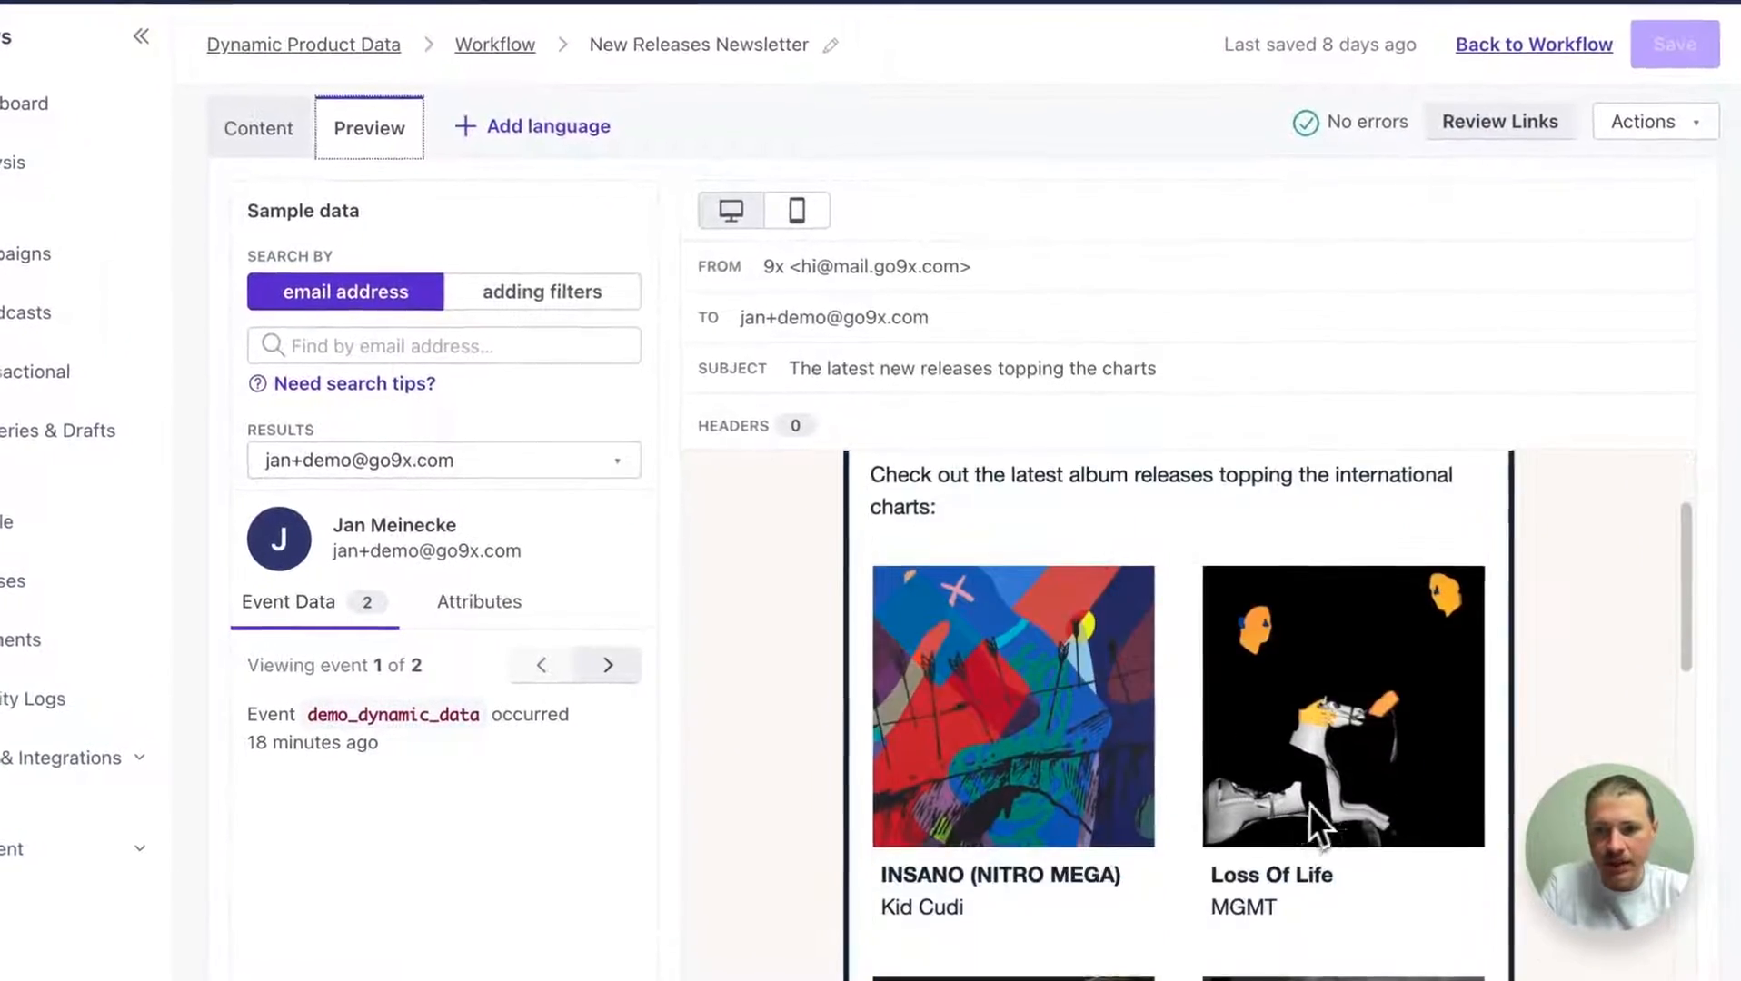
pyautogui.scroll(-7, 1310, 805)
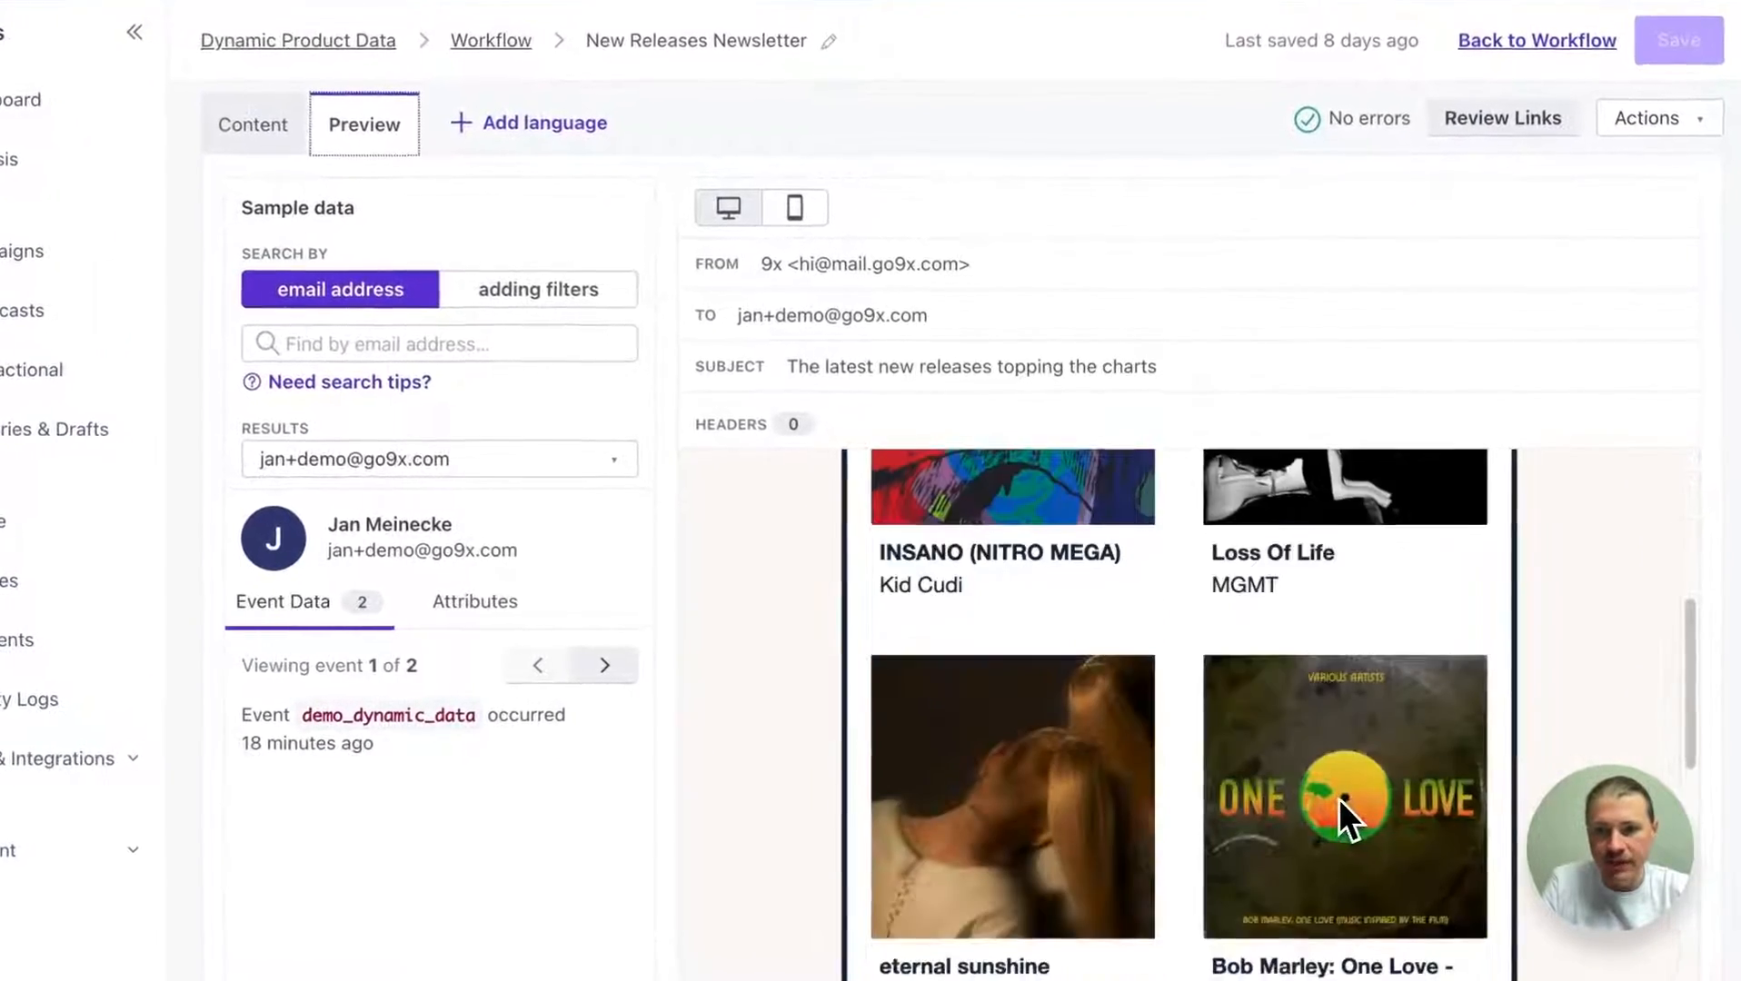
pyautogui.scroll(-2, 1181, 763)
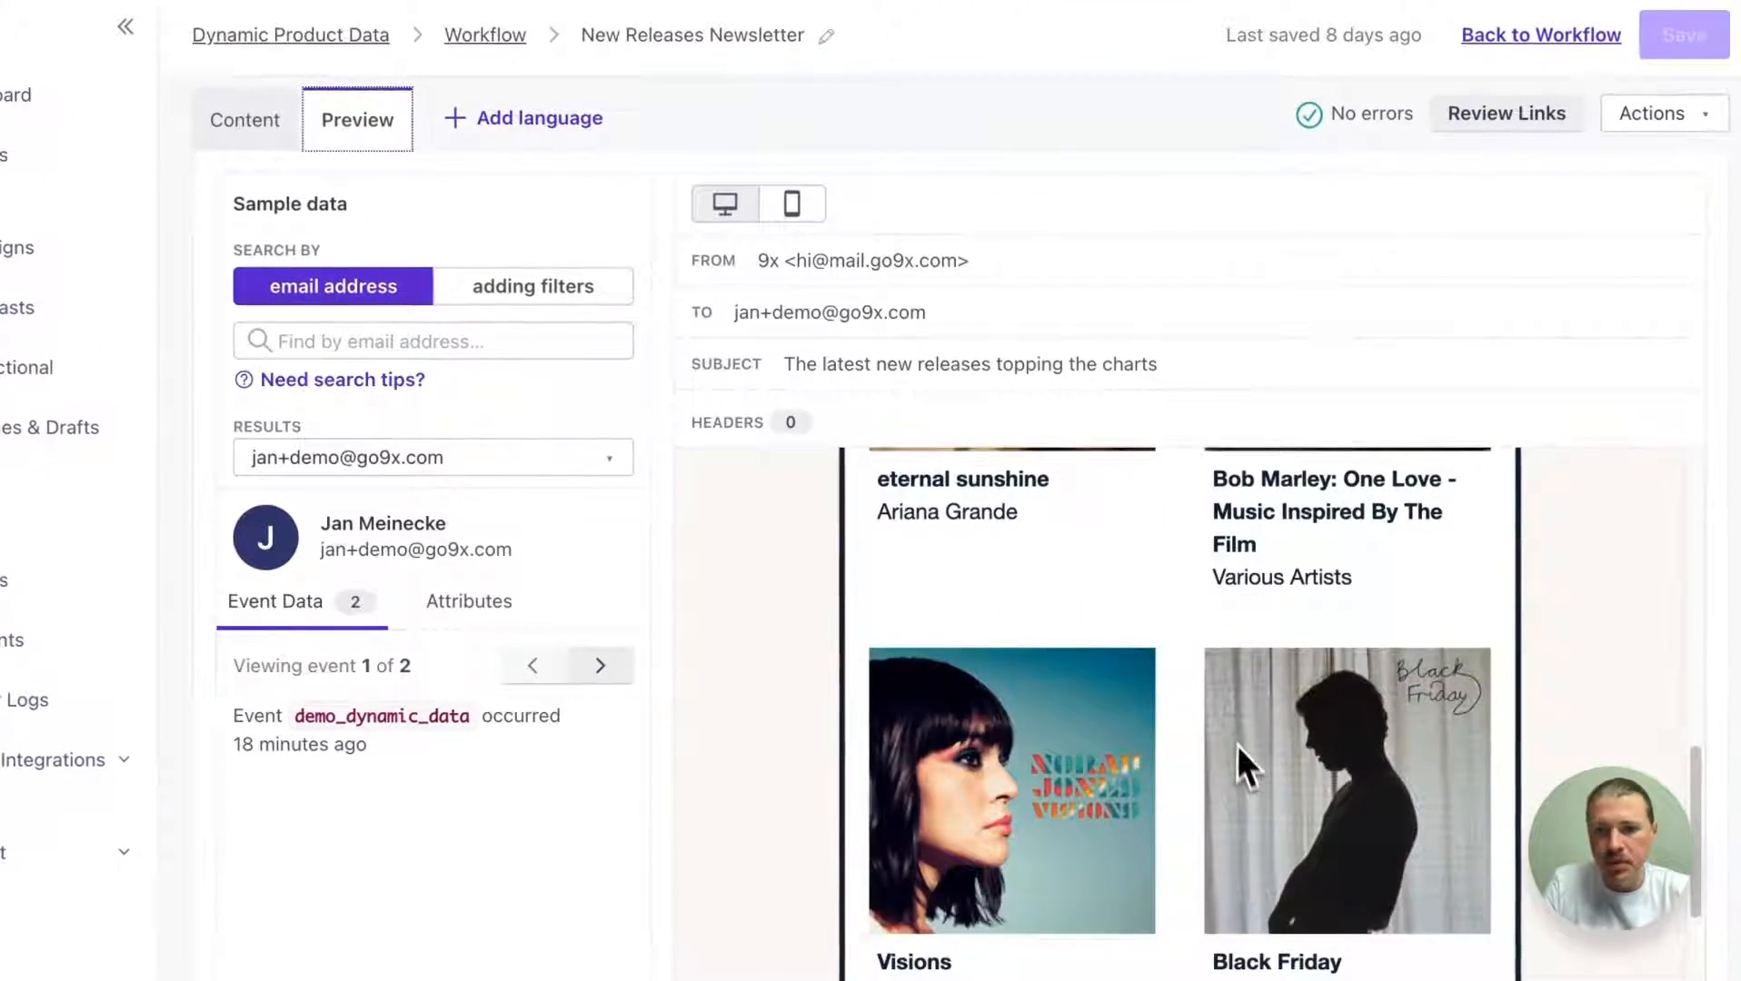
# Switch to the Airtable Albums list and set Feature In Marketing to False for Black Friday and True for This Is Me...Now (Deluxe)
pyautogui.scroll(-3, 1247, 818)
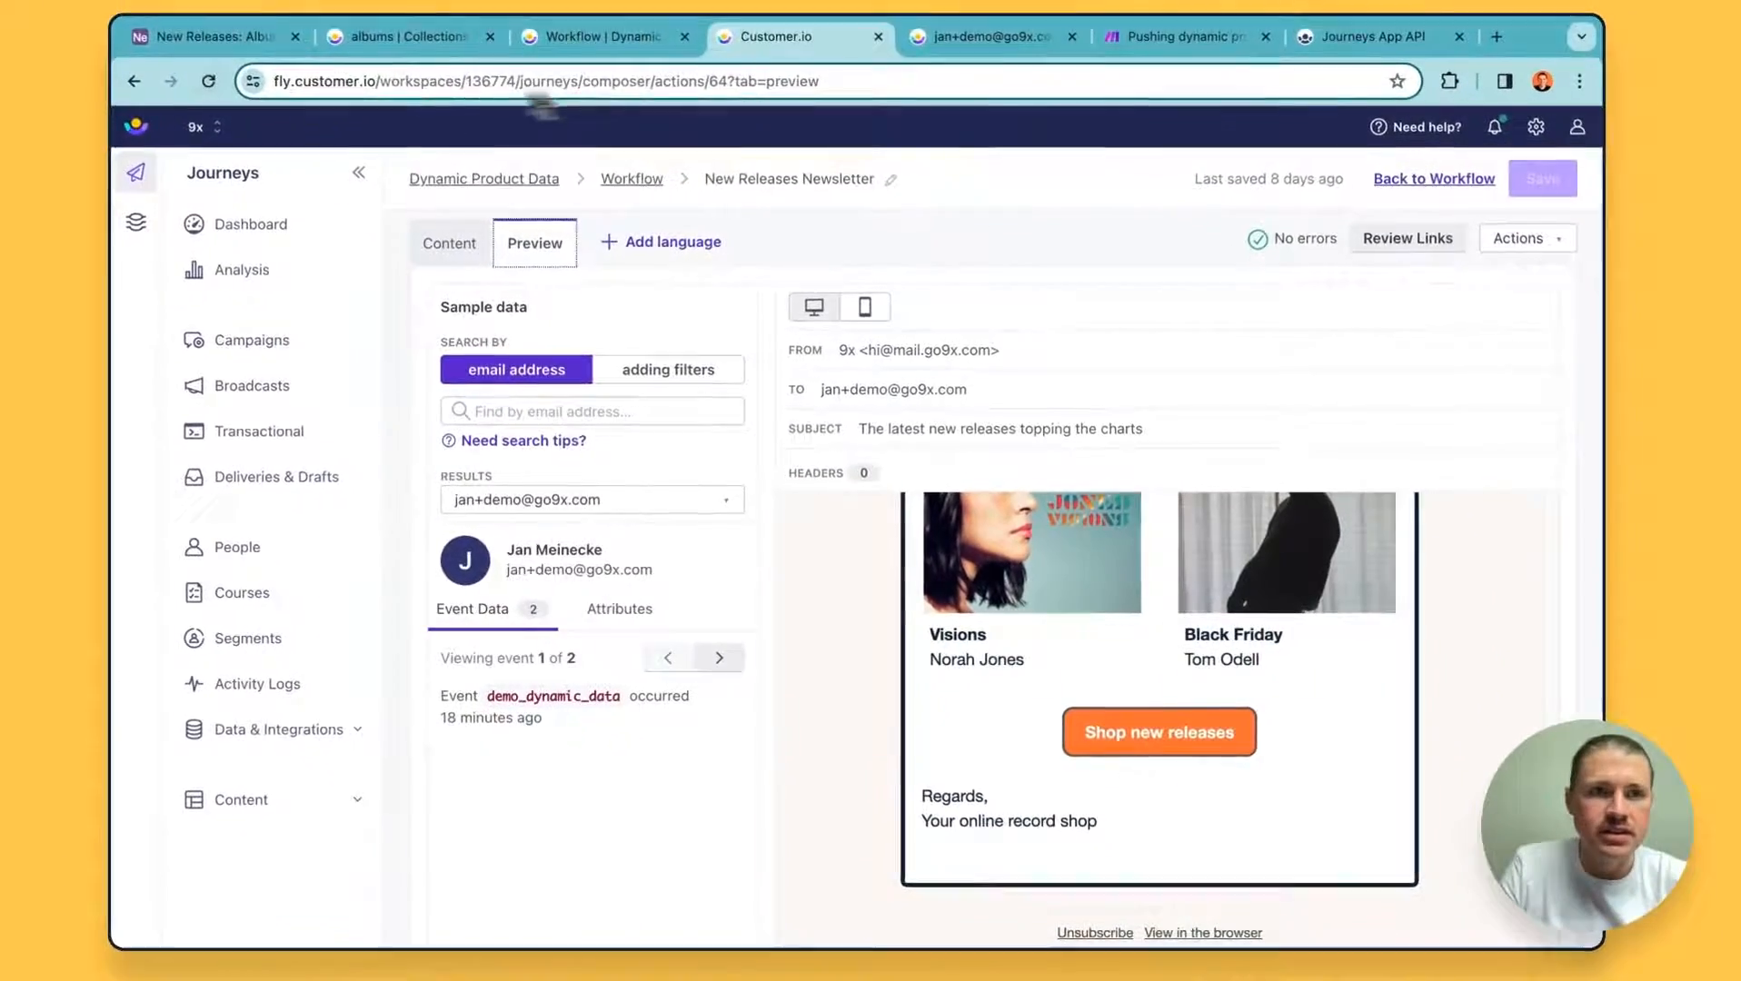
pyautogui.click(218, 36)
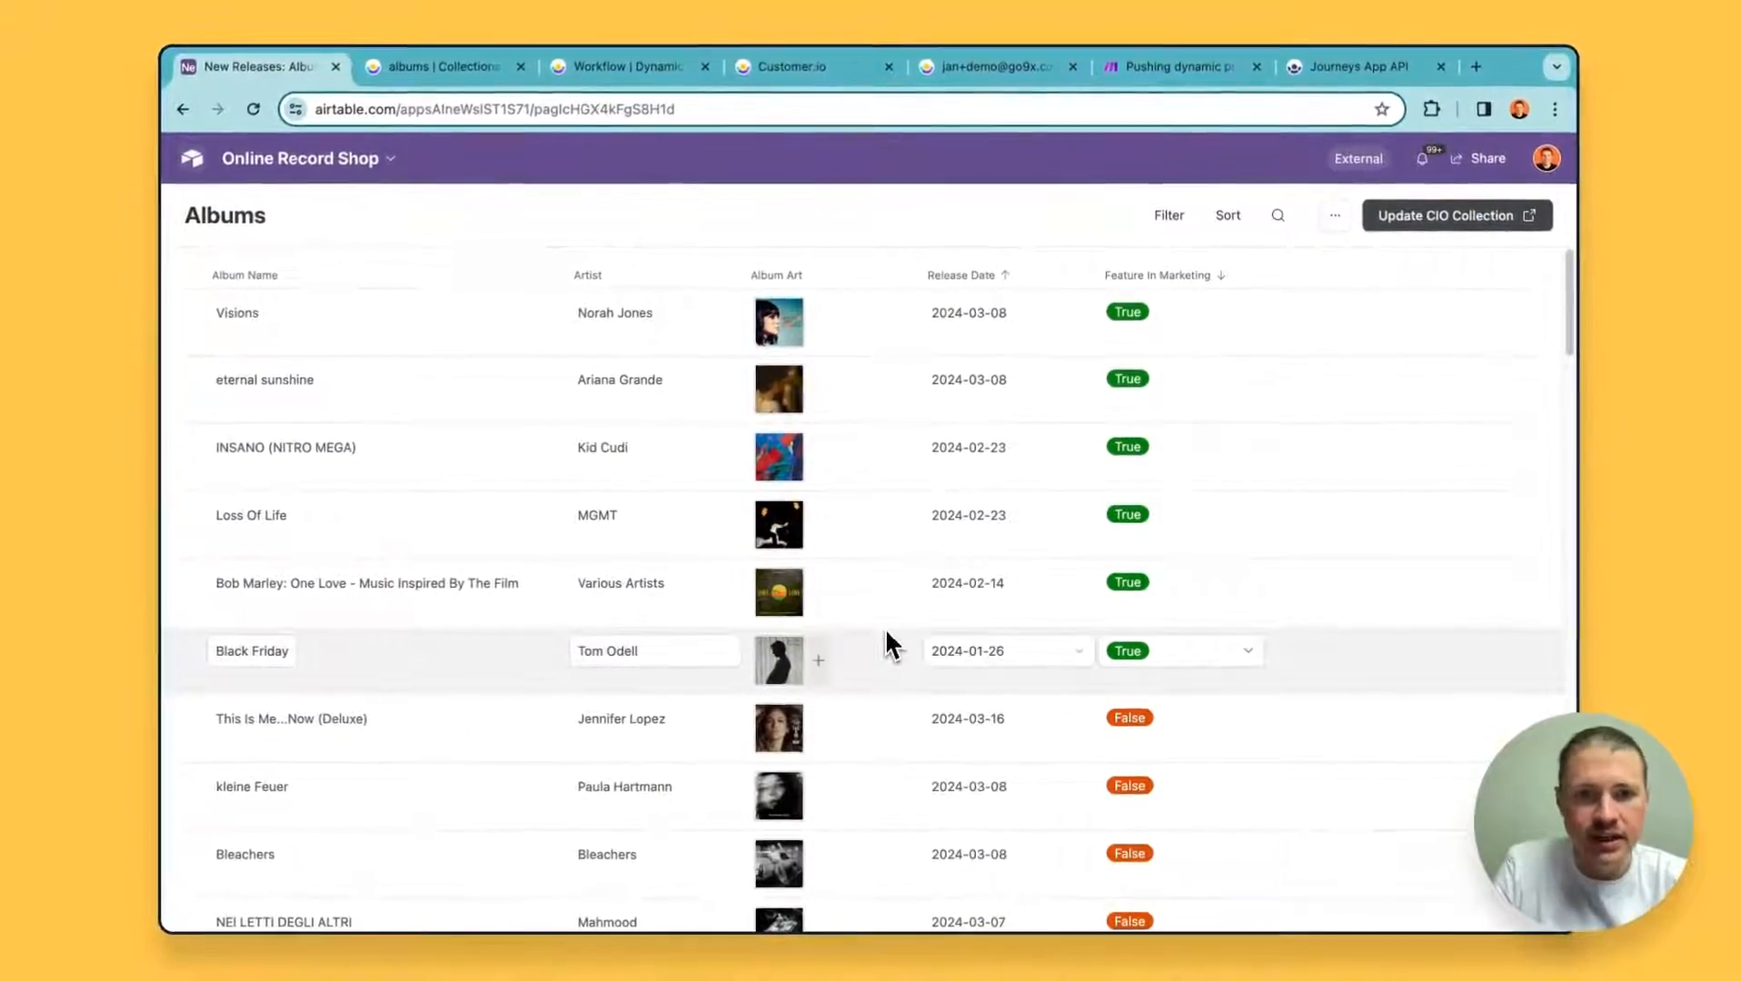
pyautogui.click(1136, 654)
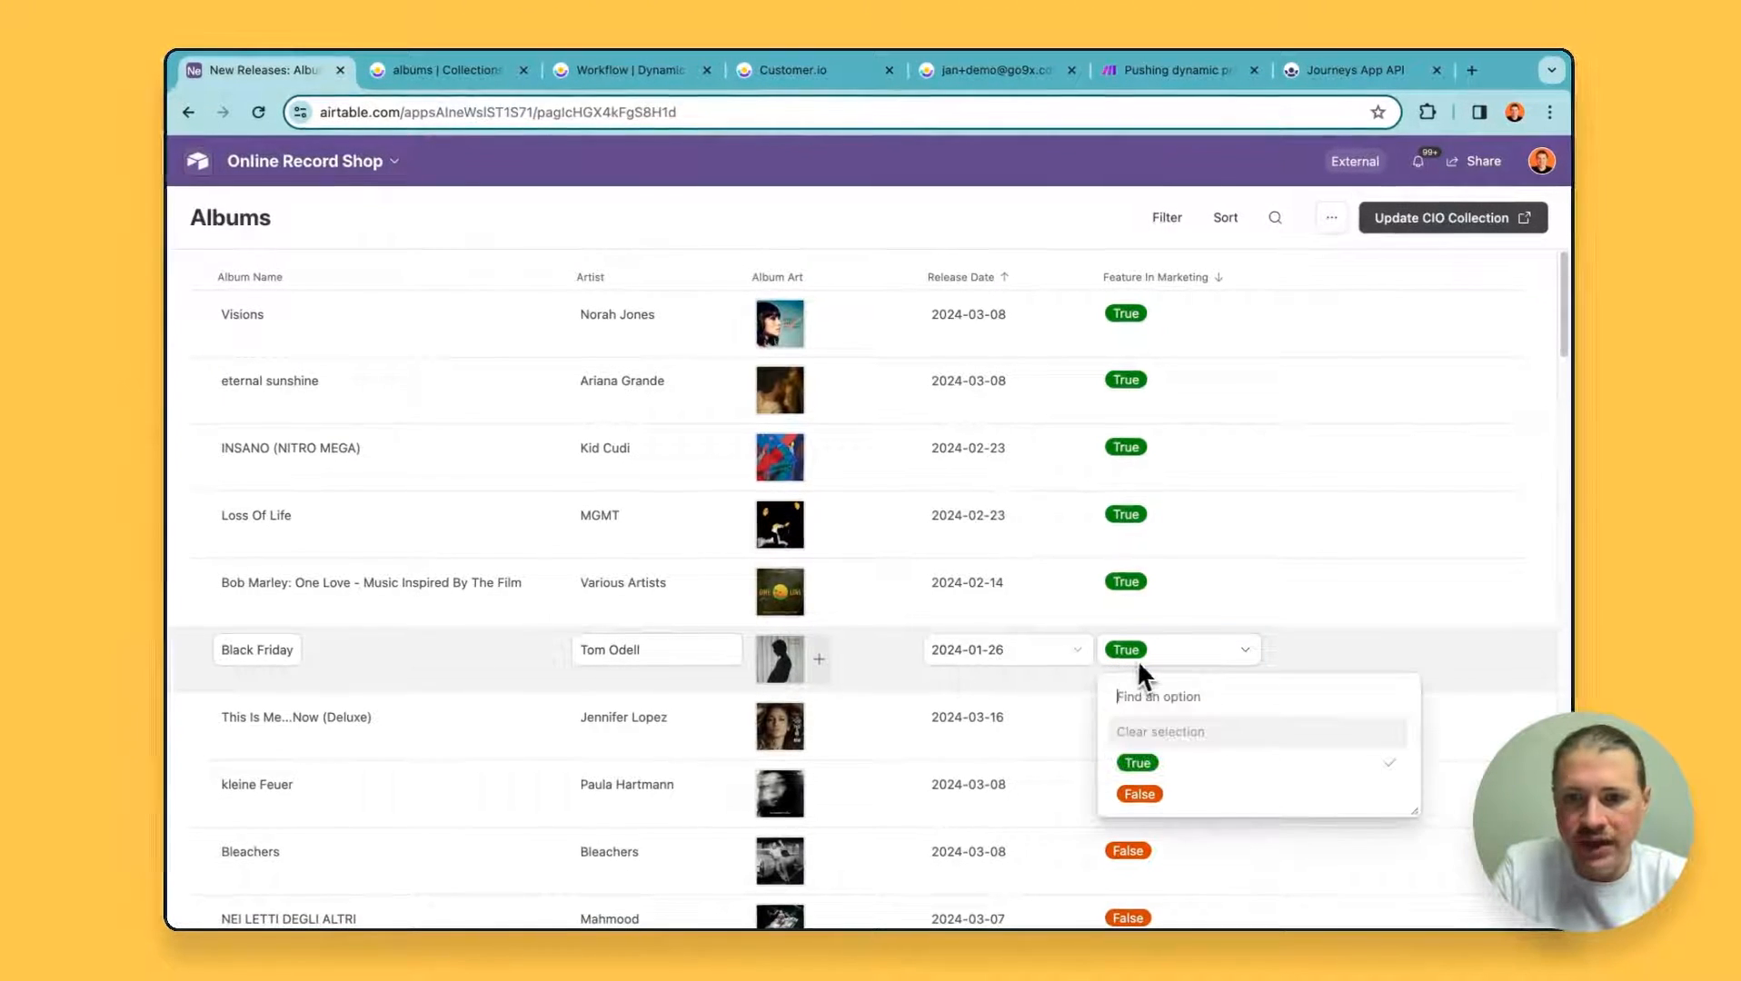
pyautogui.click(1147, 794)
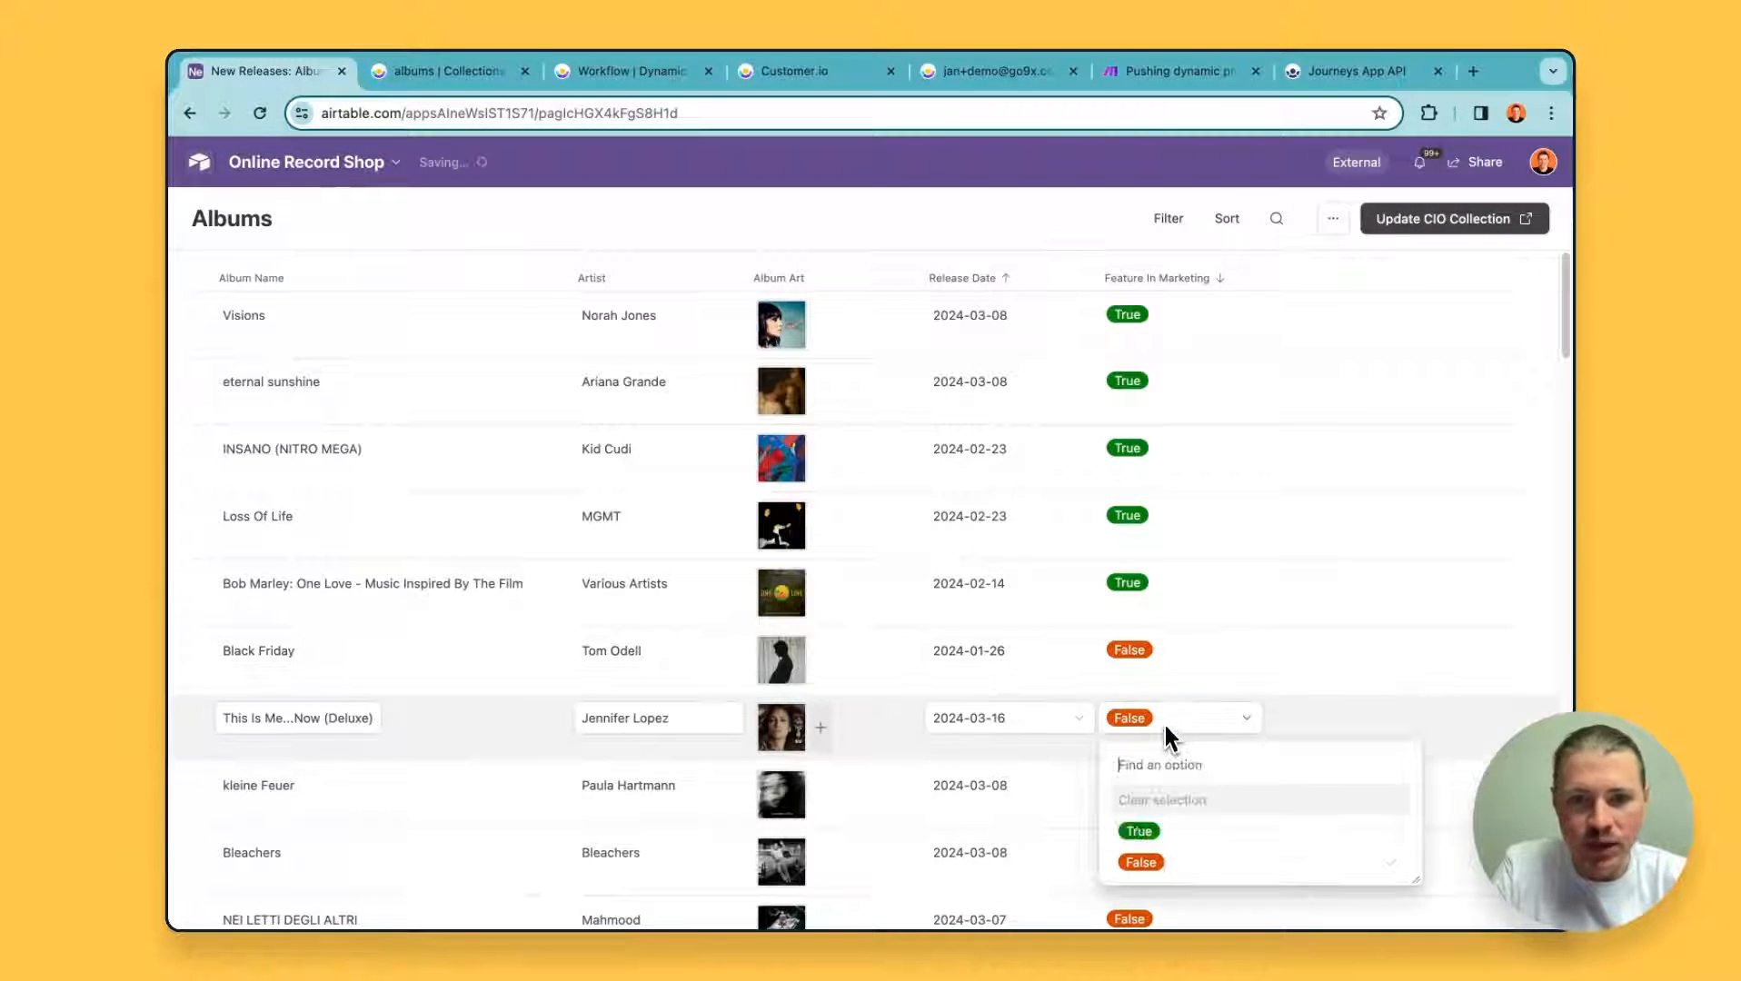
pyautogui.click(1189, 829)
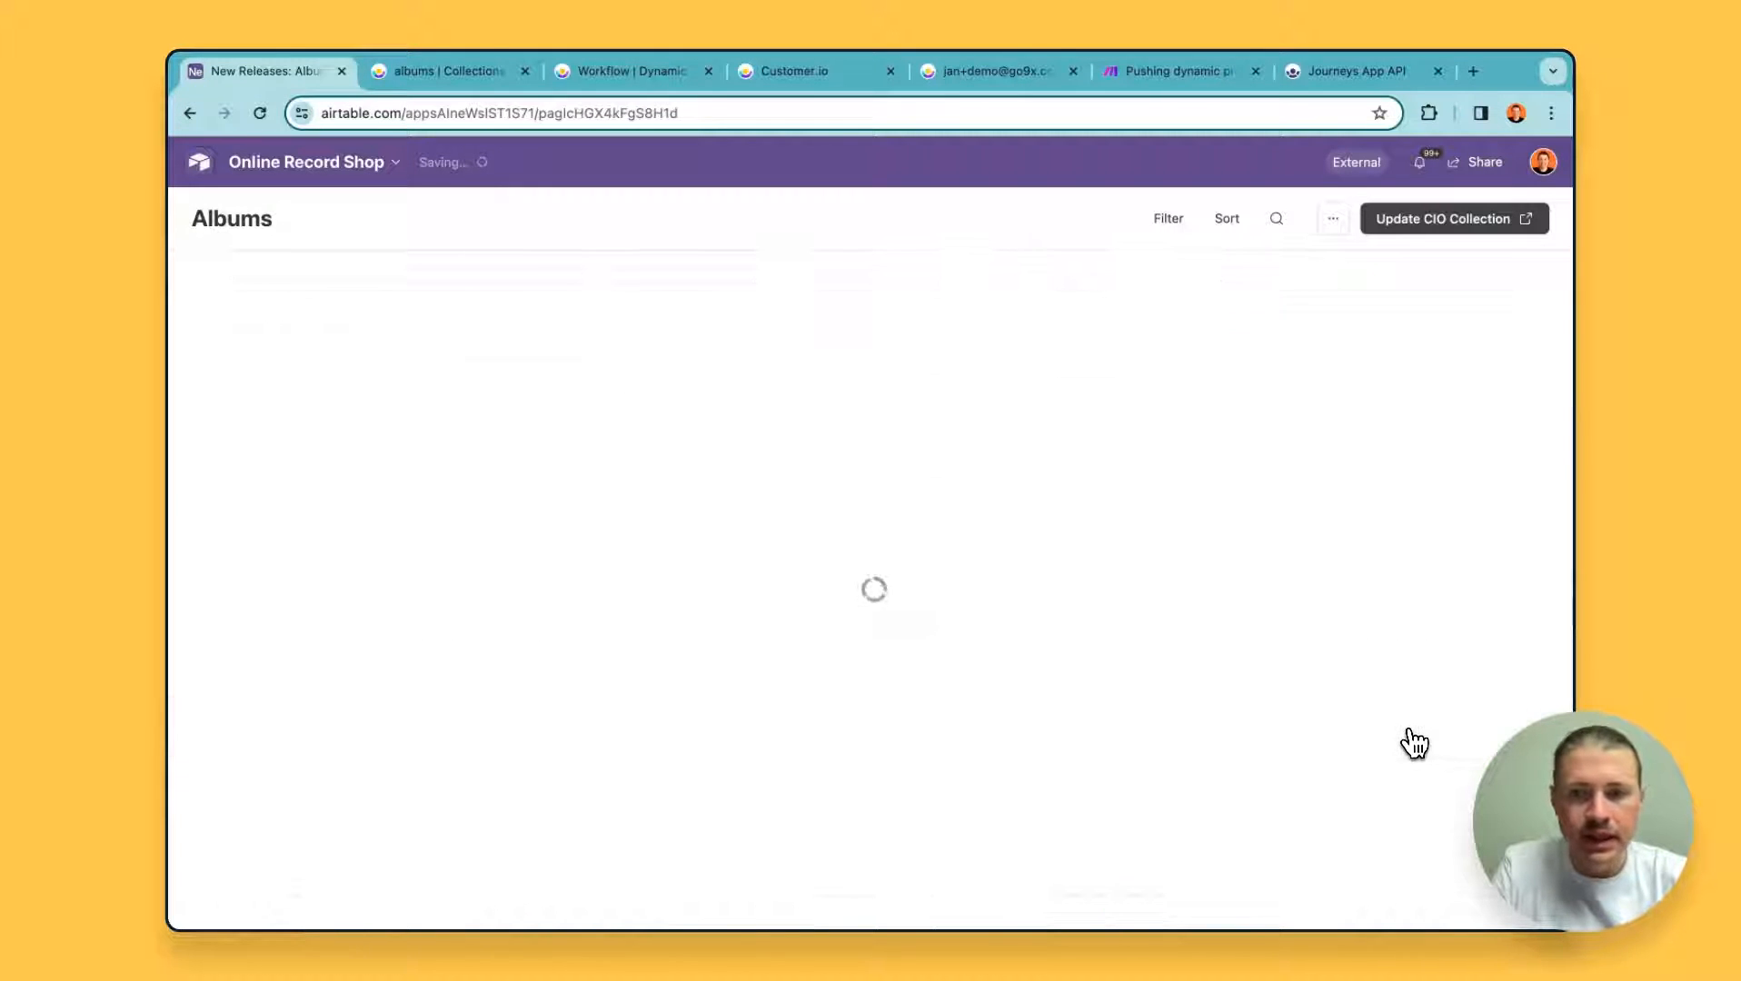
# Go to the albums collection in Customer.io and open its update dialog to review the file upload and Google Sheet import options
pyautogui.click(509, 73)
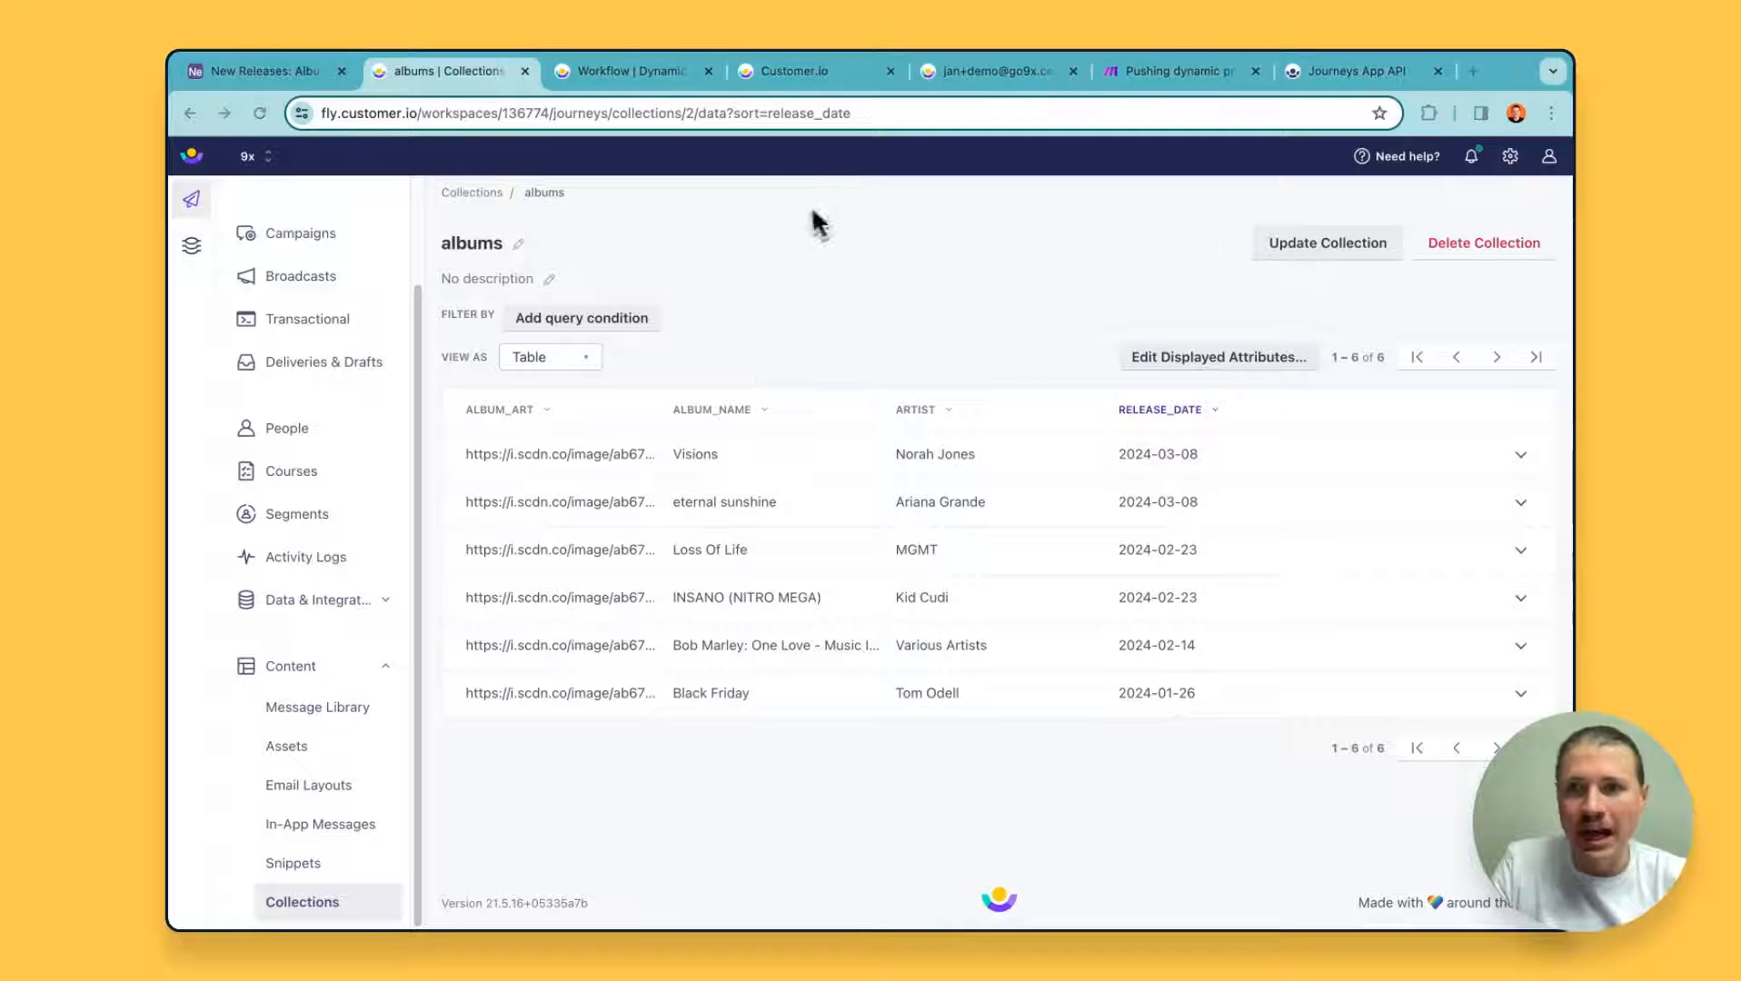
pyautogui.click(1333, 253)
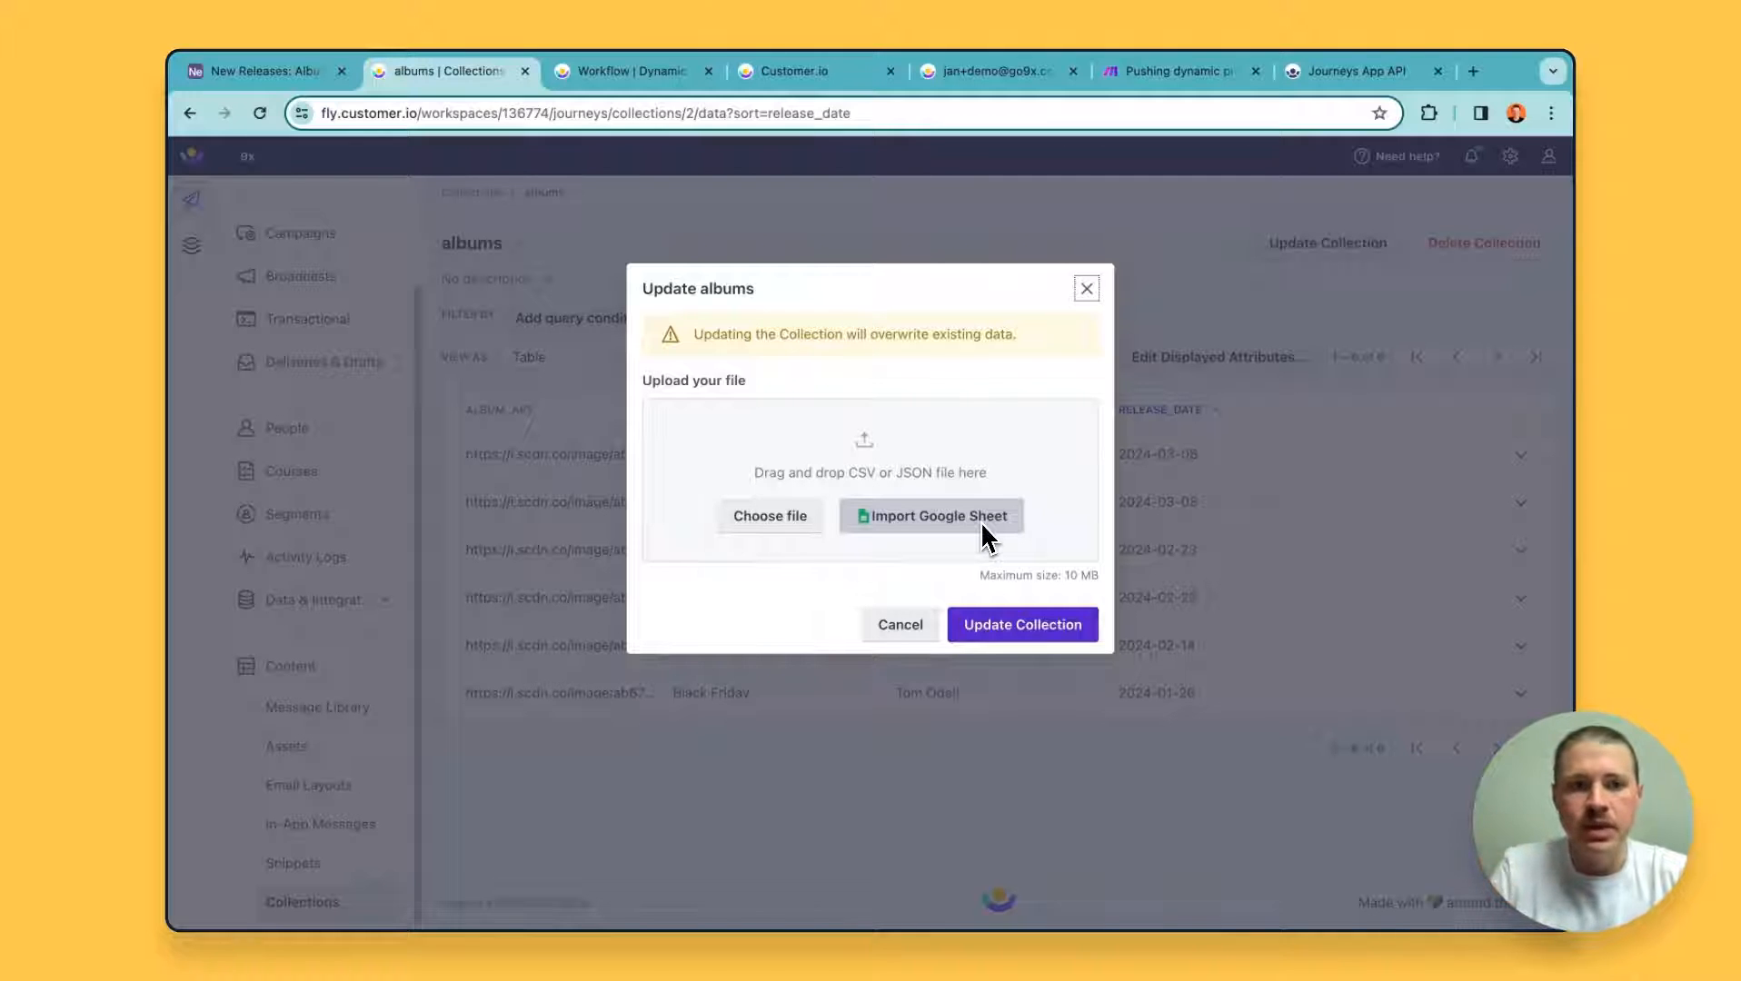
# Switch to the Make scenario and examine the Airtable search module's formula {Feature In Marketing} = 'True', leaving its settings unchanged
pyautogui.click(1149, 73)
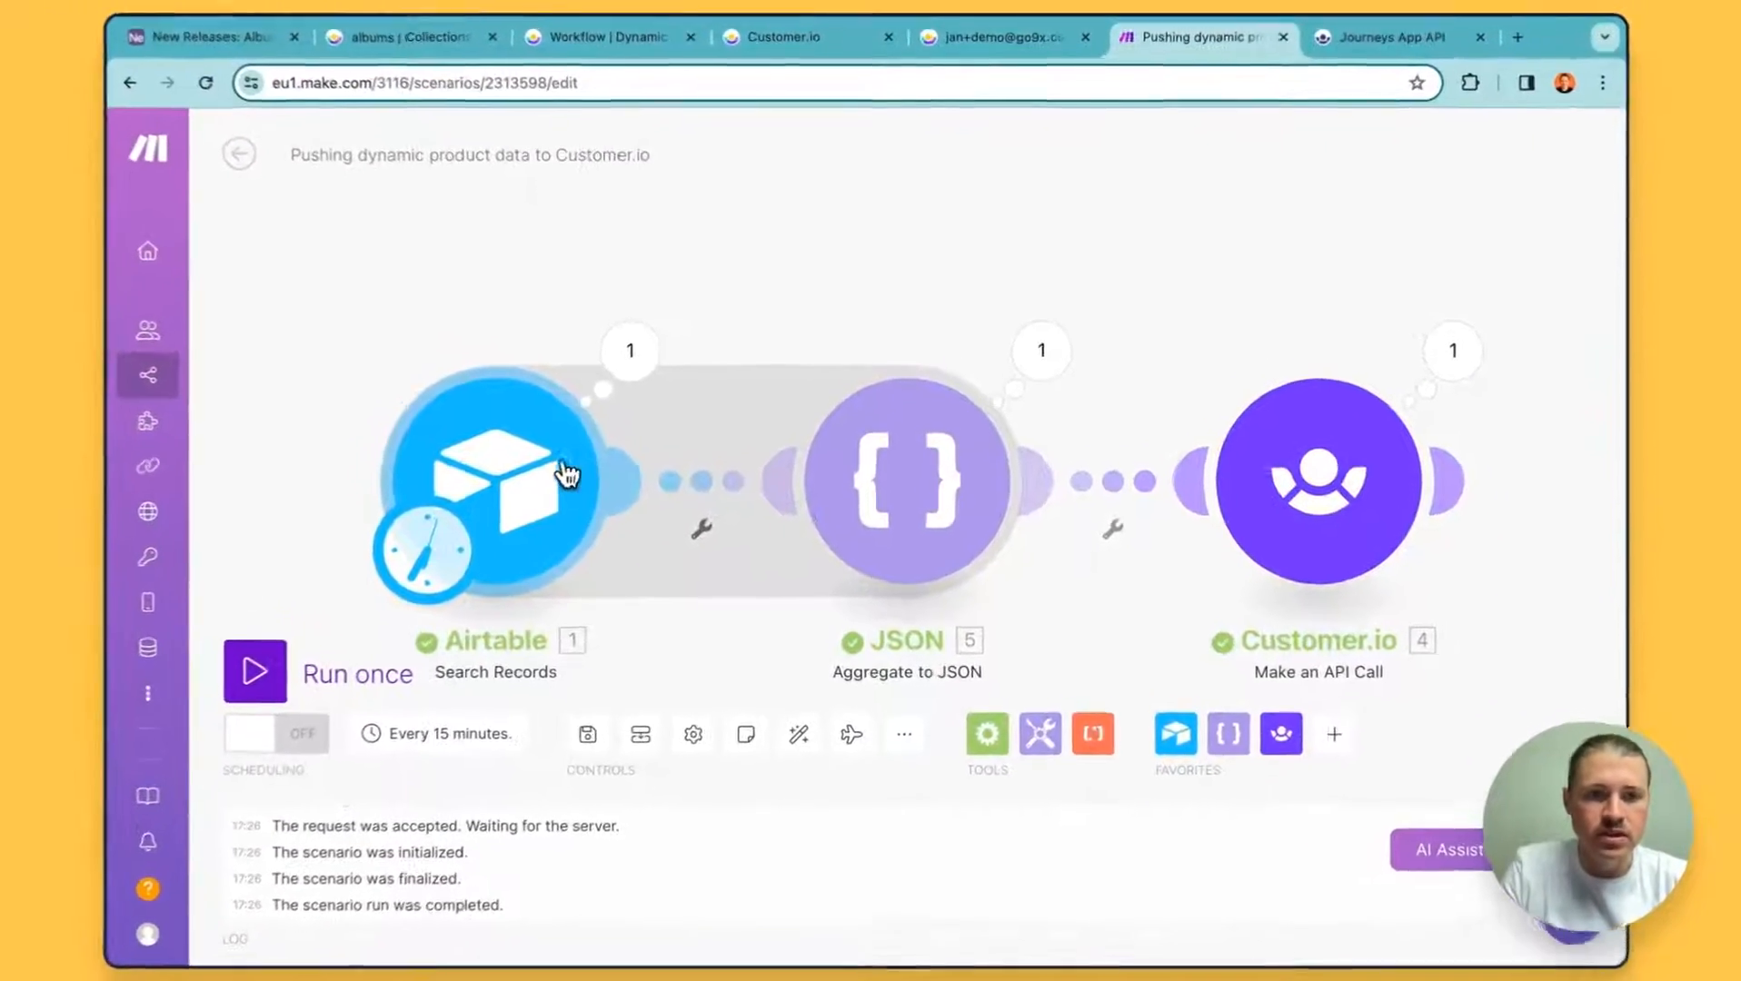
pyautogui.click(566, 473)
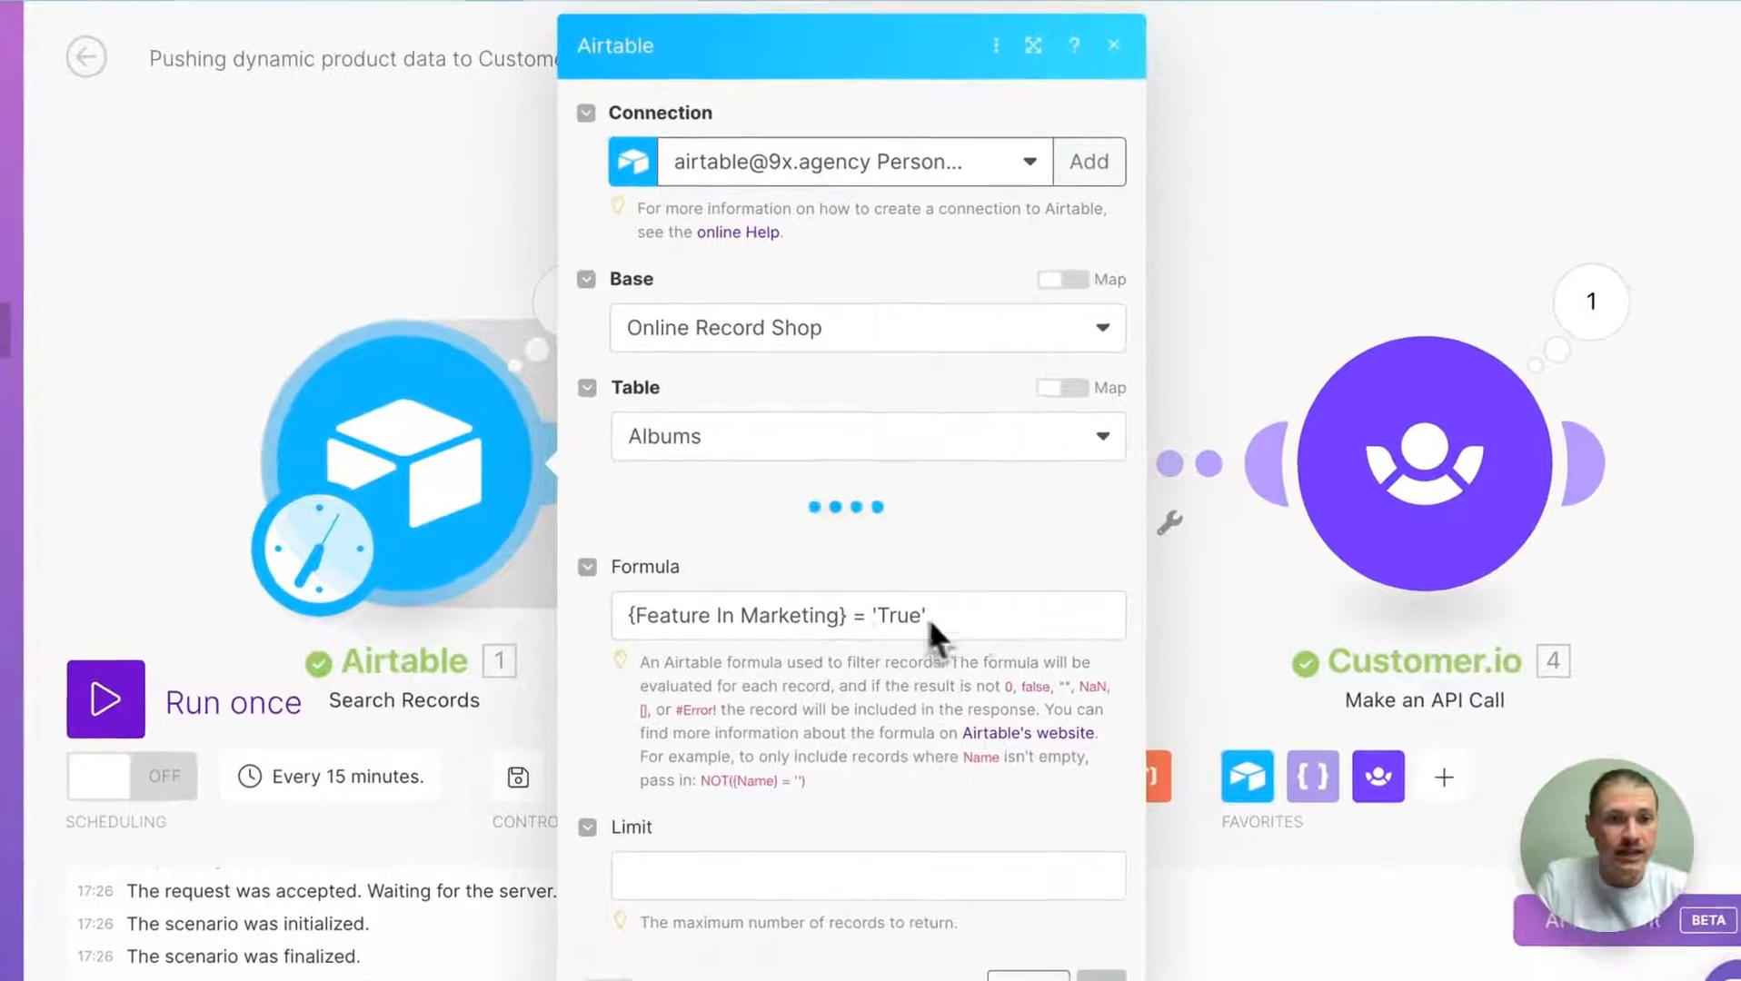
pyautogui.scroll(-3, 995, 663)
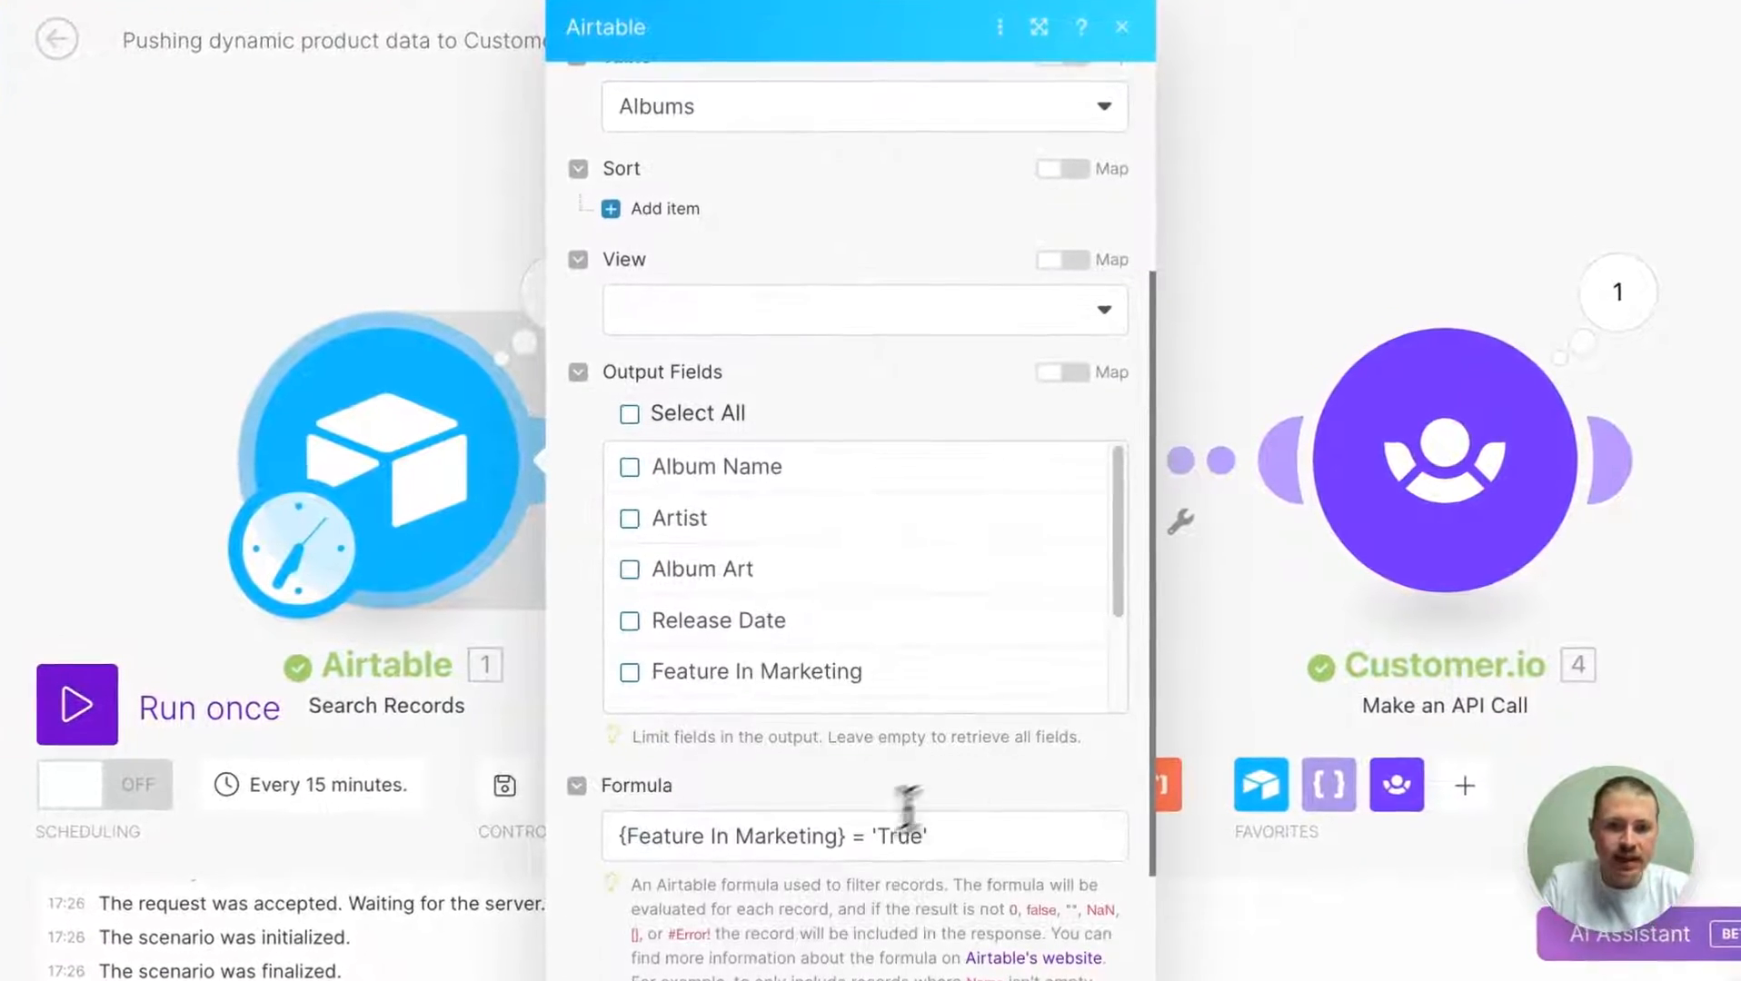
pyautogui.moveTo(618, 836); pyautogui.dragTo(796, 837)
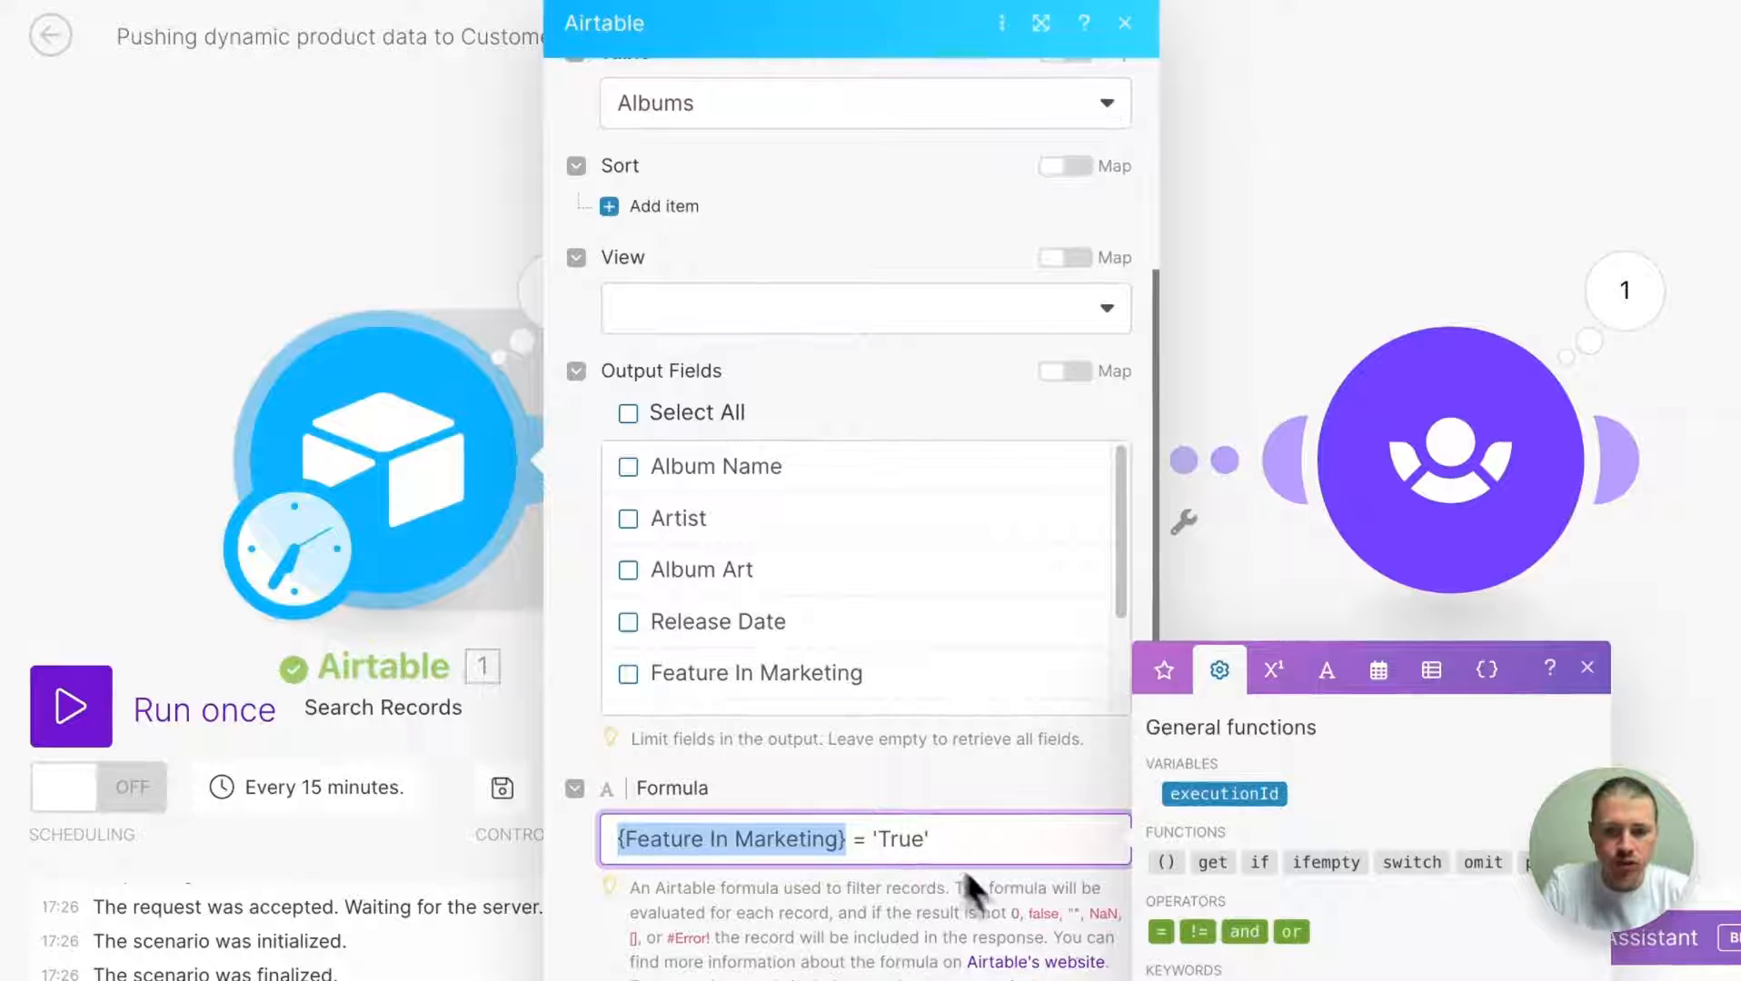
pyautogui.press('Escape')
pyautogui.press('Escape')
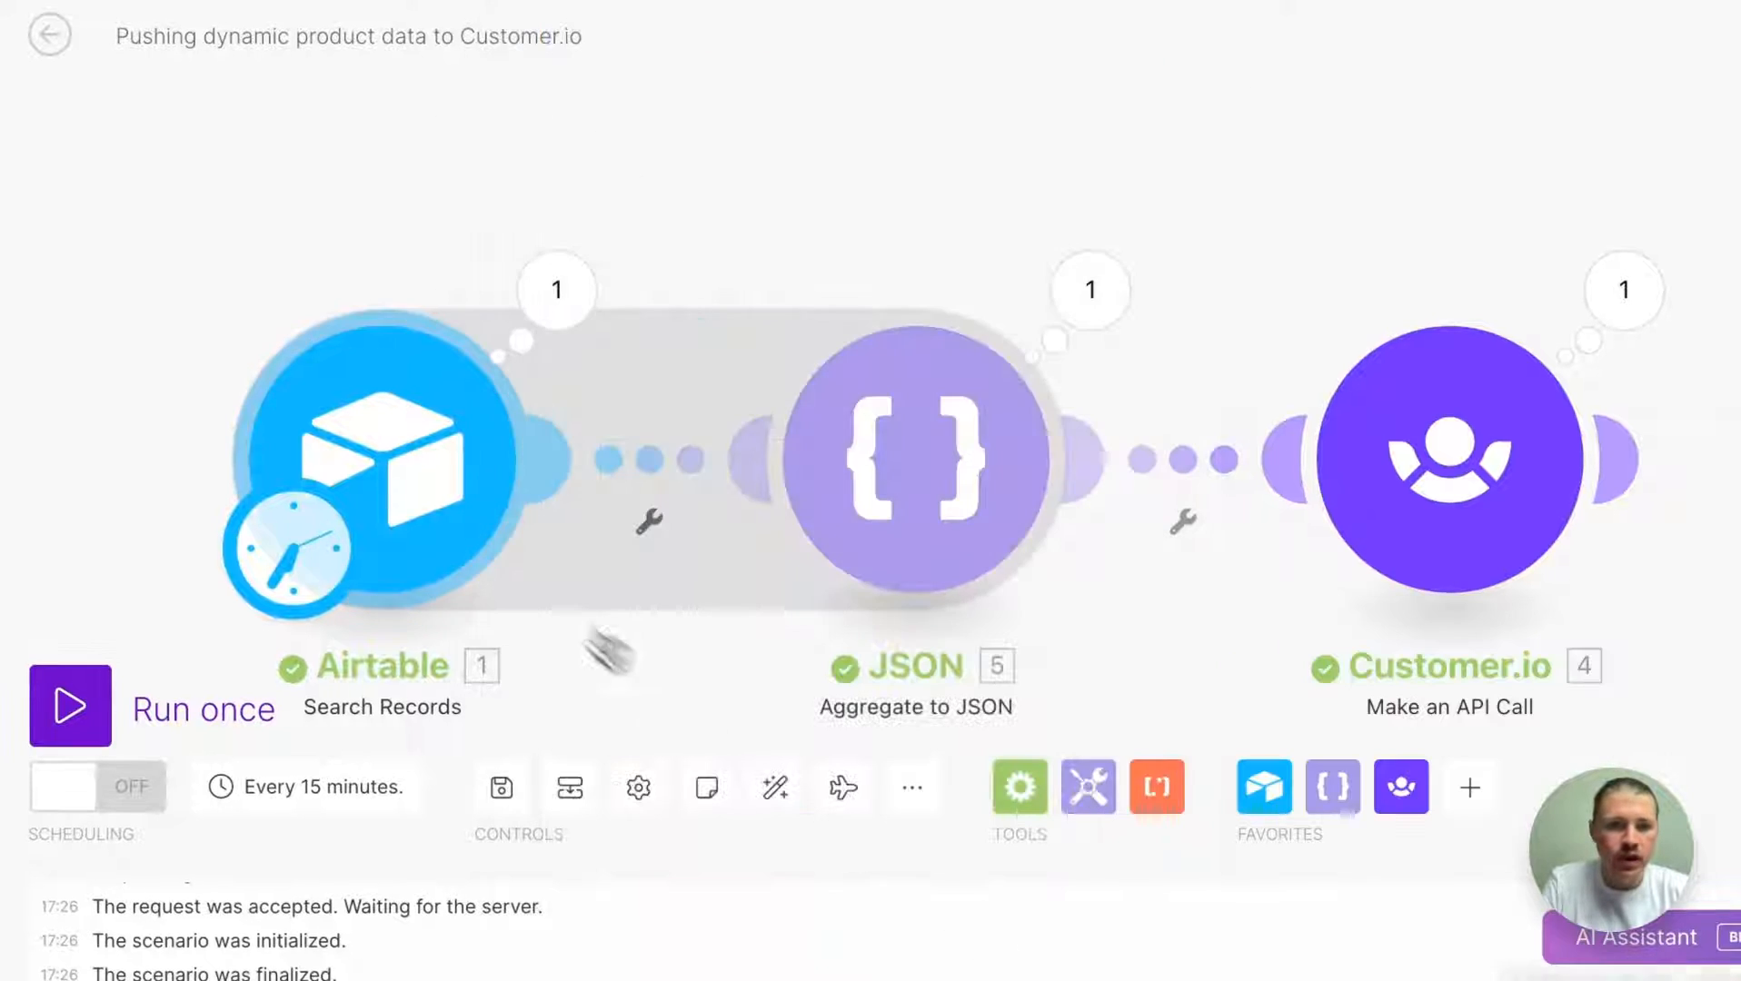
# Run only the Airtable search module and examine the album records in its output bundles
pyautogui.rightClick(359, 438)
pyautogui.click(436, 502)
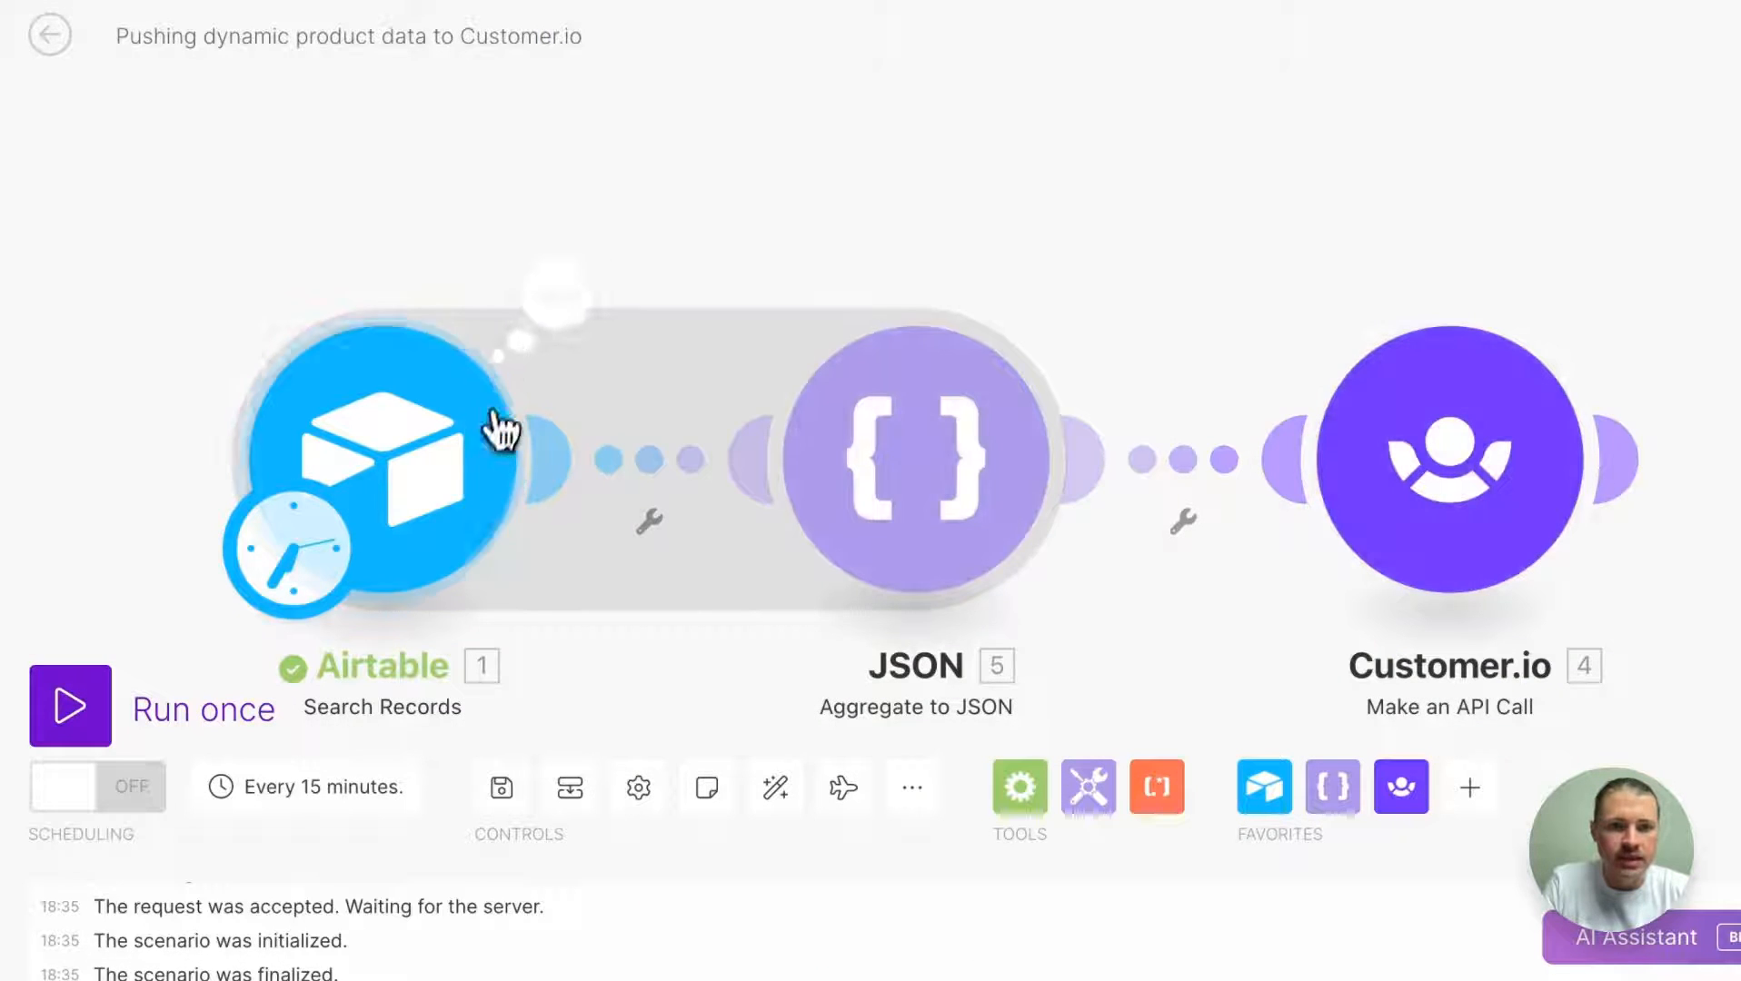
pyautogui.click(554, 293)
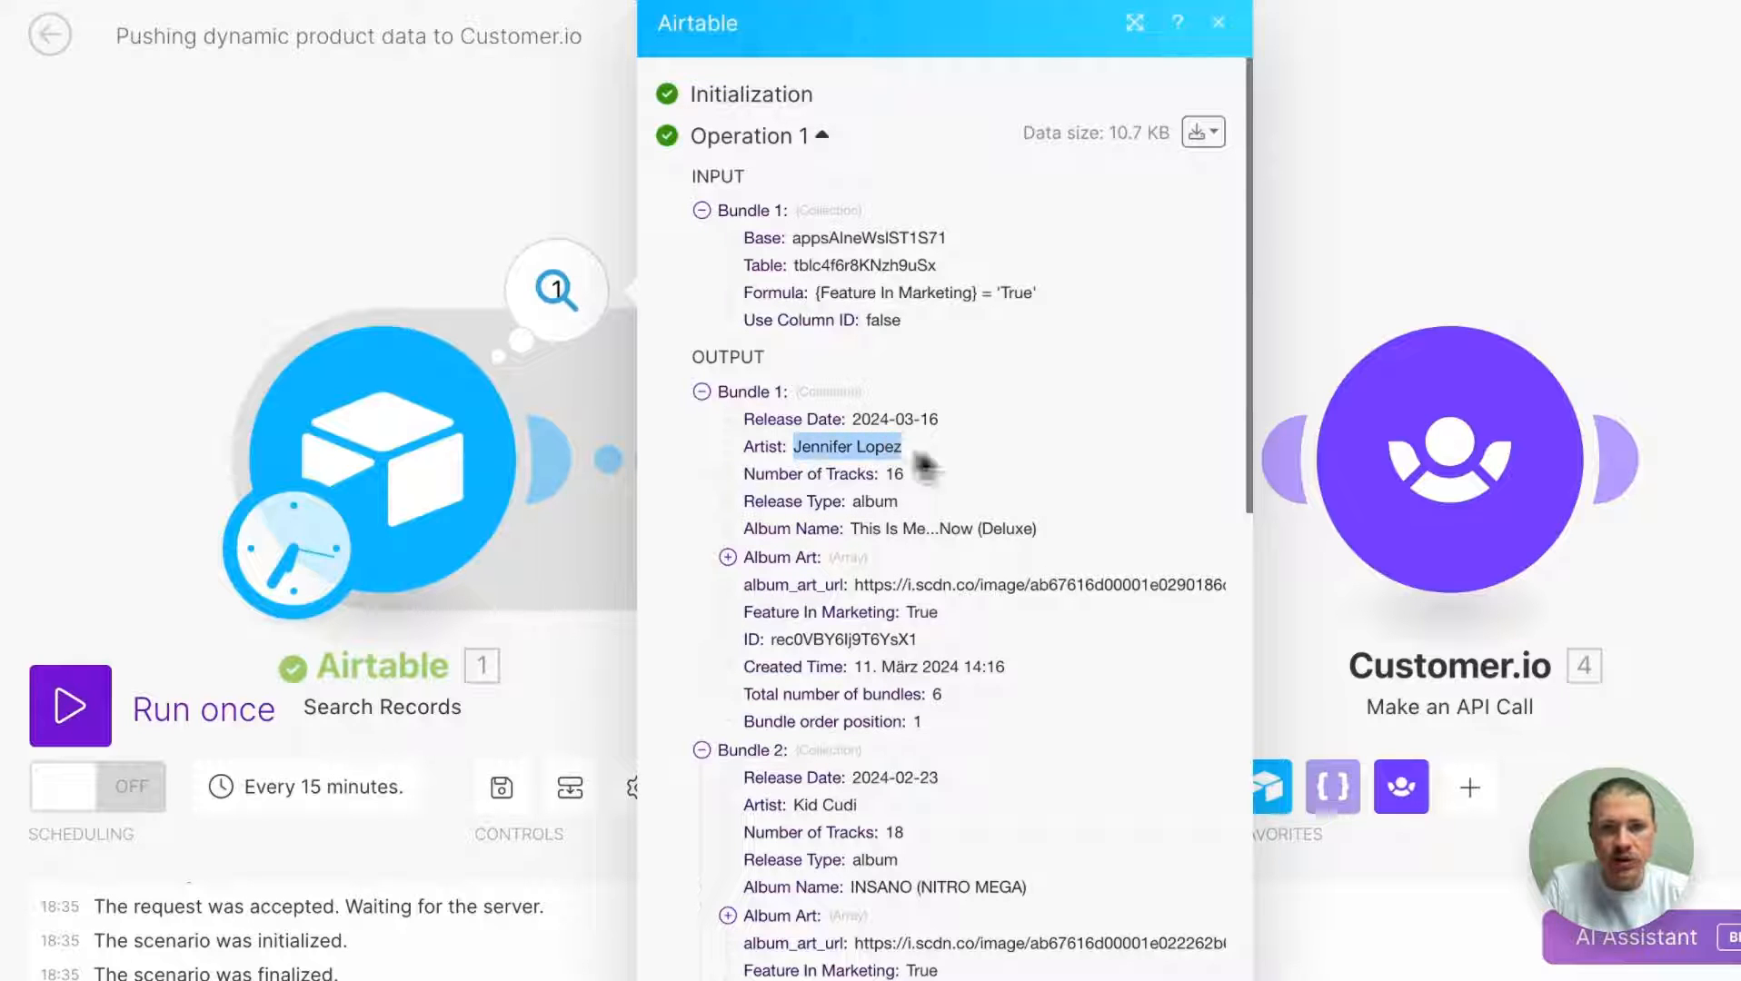
pyautogui.scroll(-12, 964, 447)
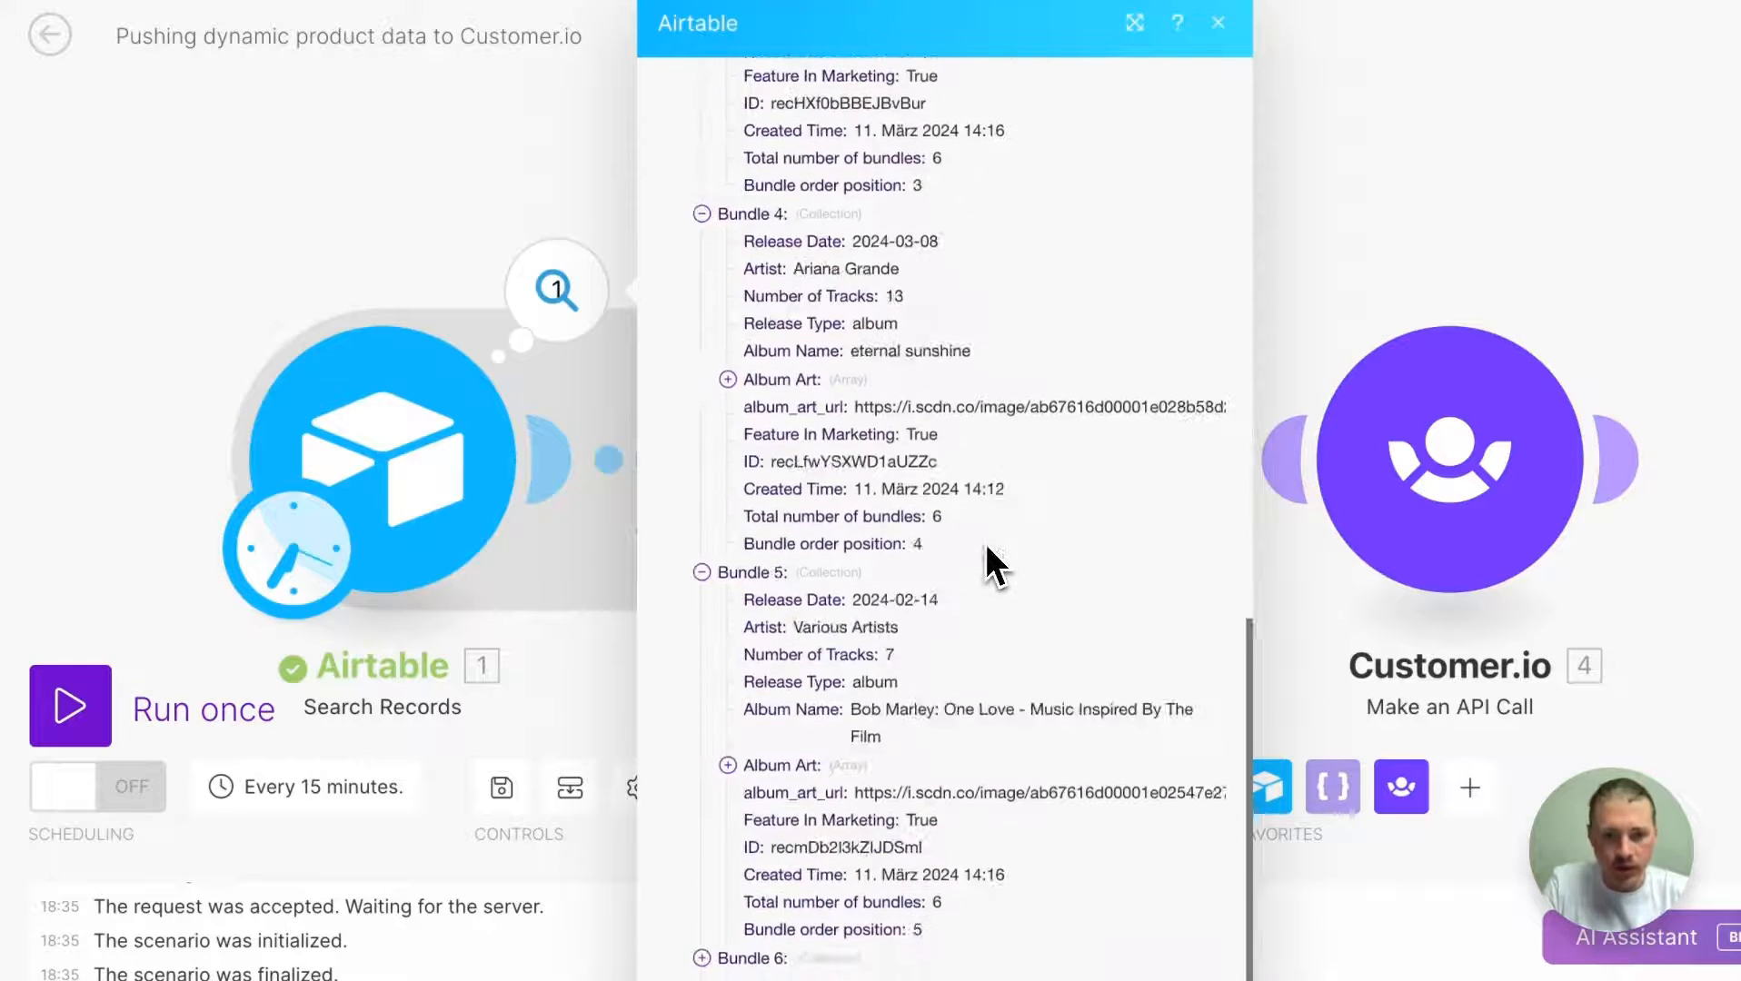
pyautogui.click(246, 213)
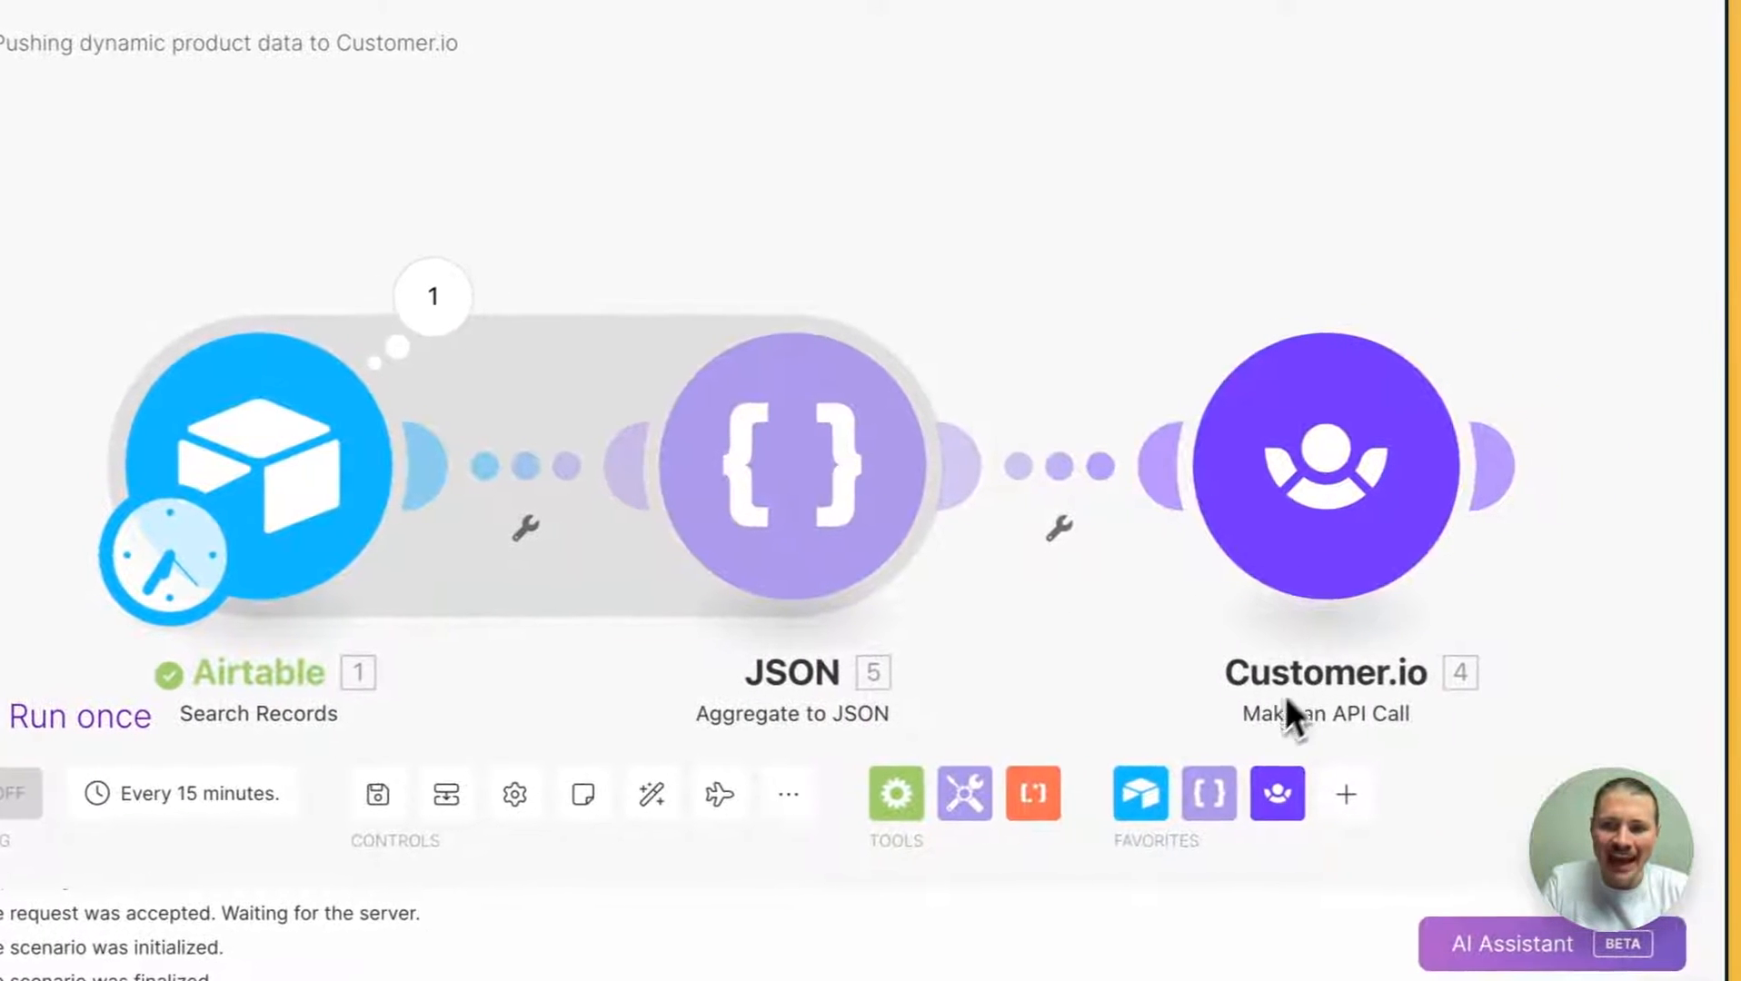
# Check the available Customer.io module actions, and read the Update the contents of a collection endpoint with its sample payload in the API docs
pyautogui.click(1265, 794)
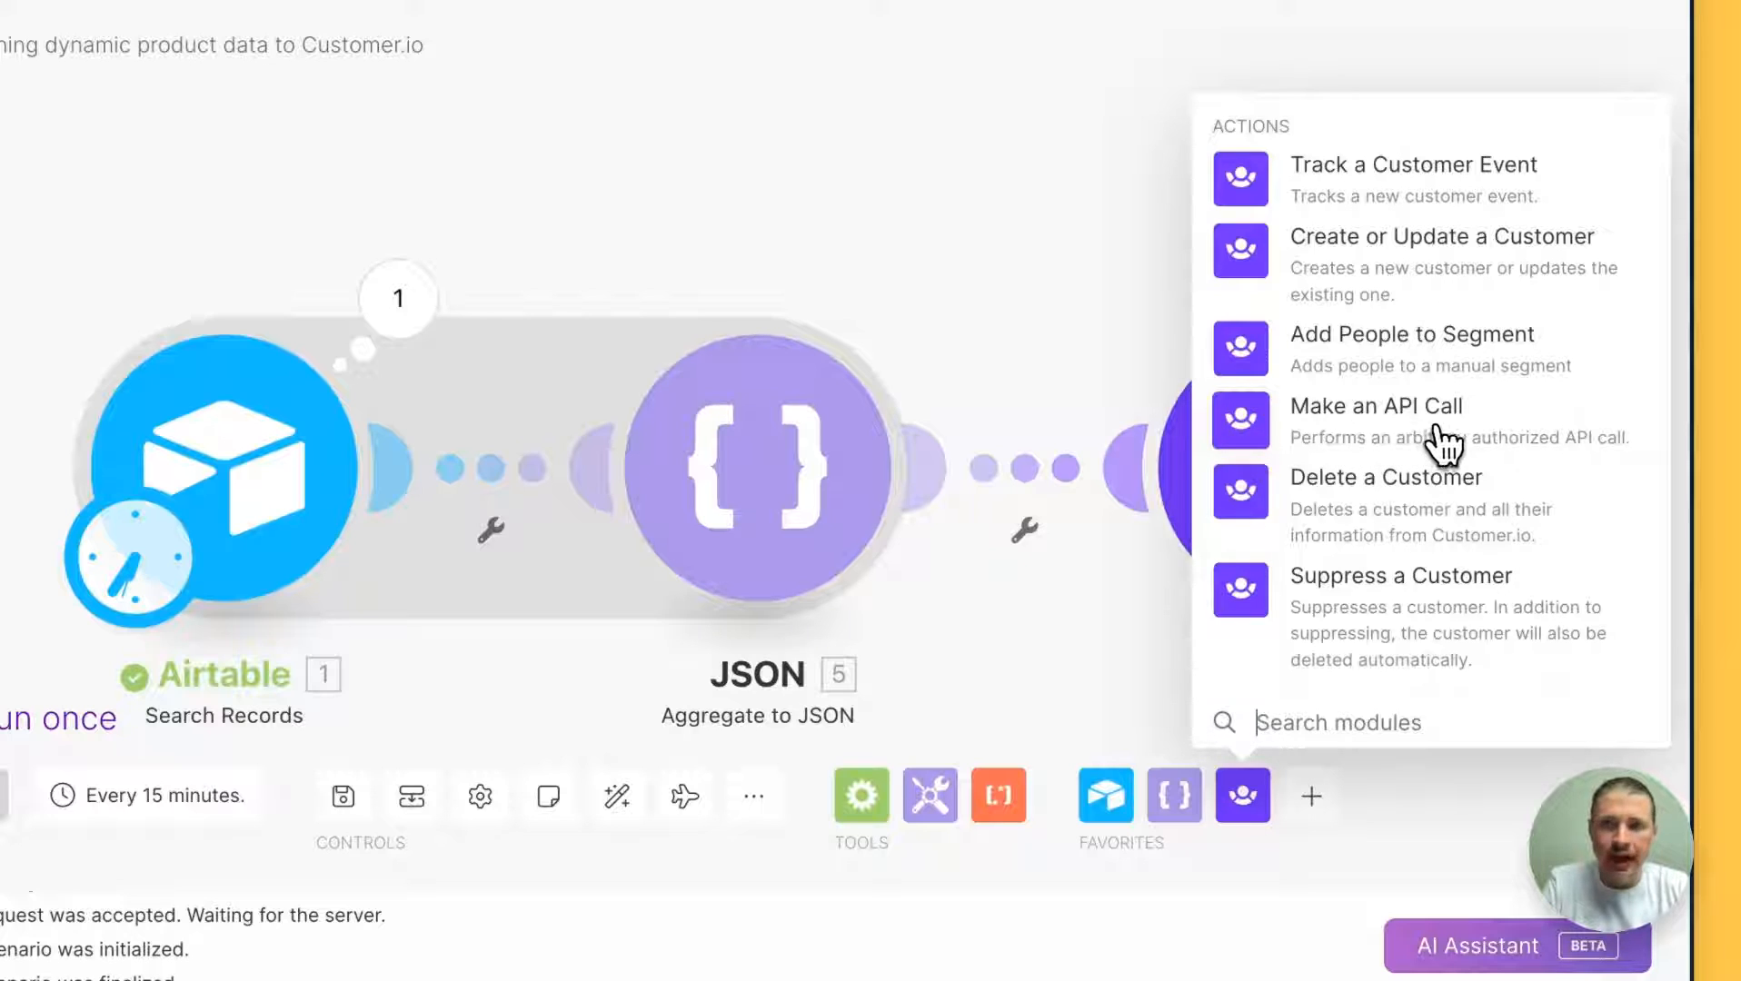
pyautogui.click(1331, 11)
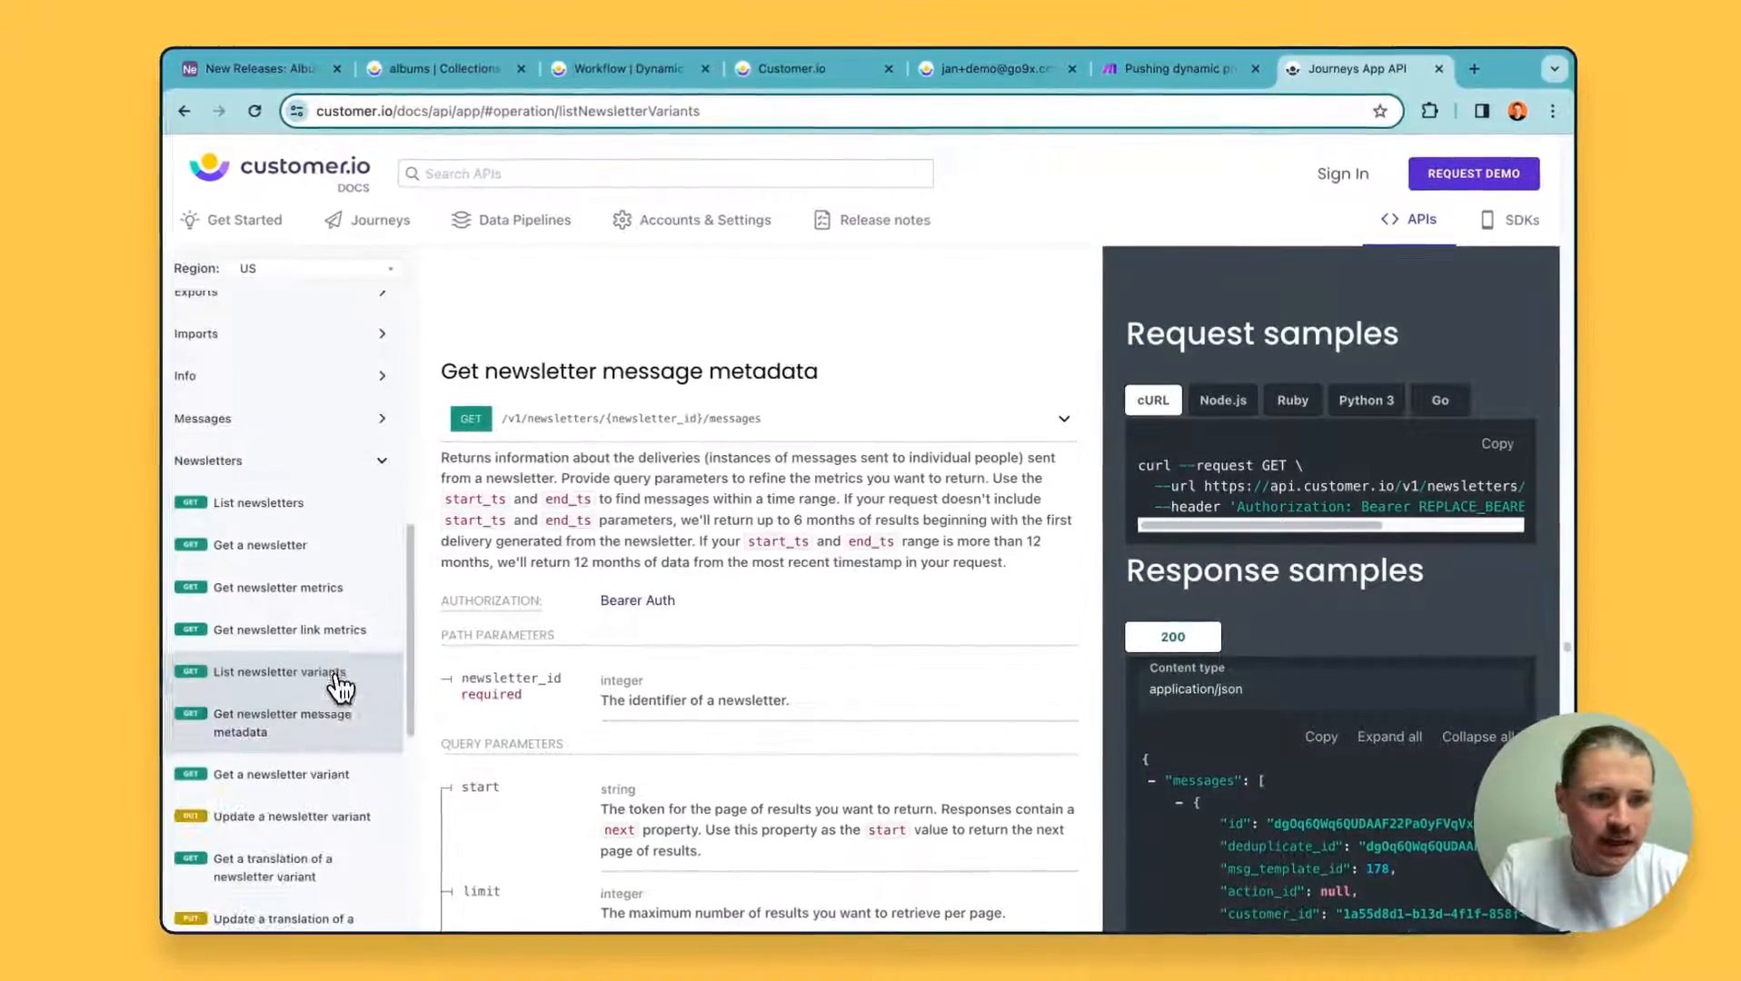
pyautogui.click(271, 405)
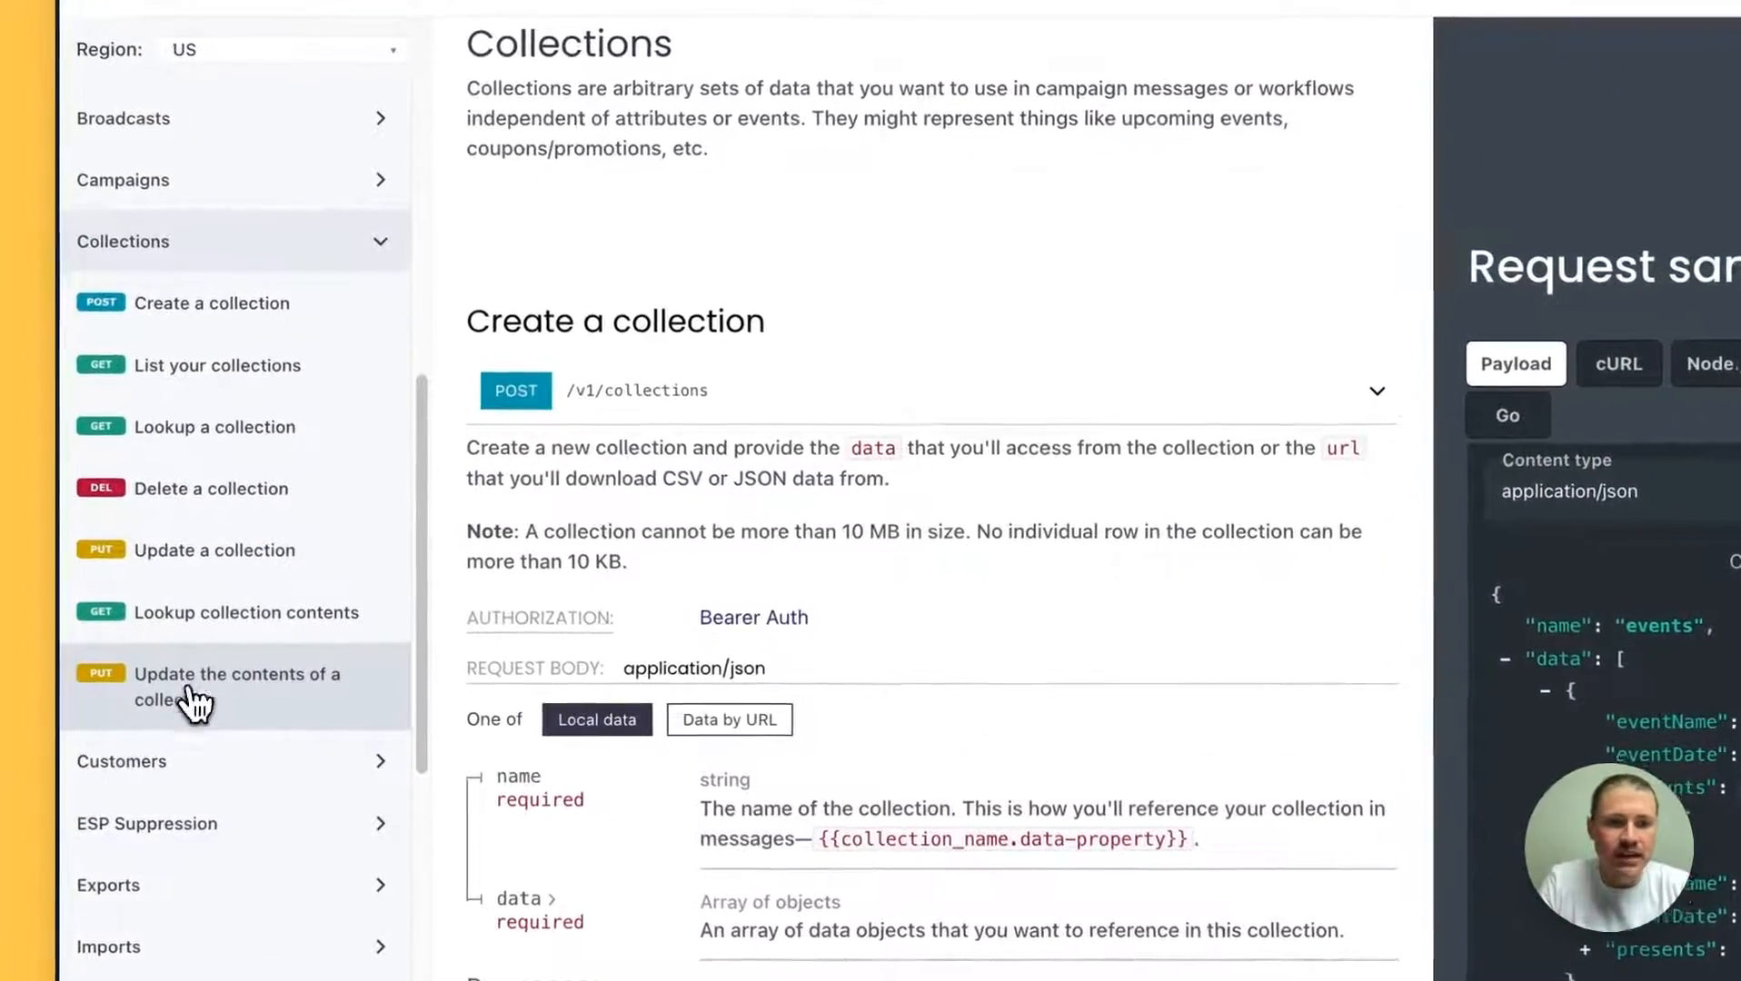
pyautogui.click(193, 701)
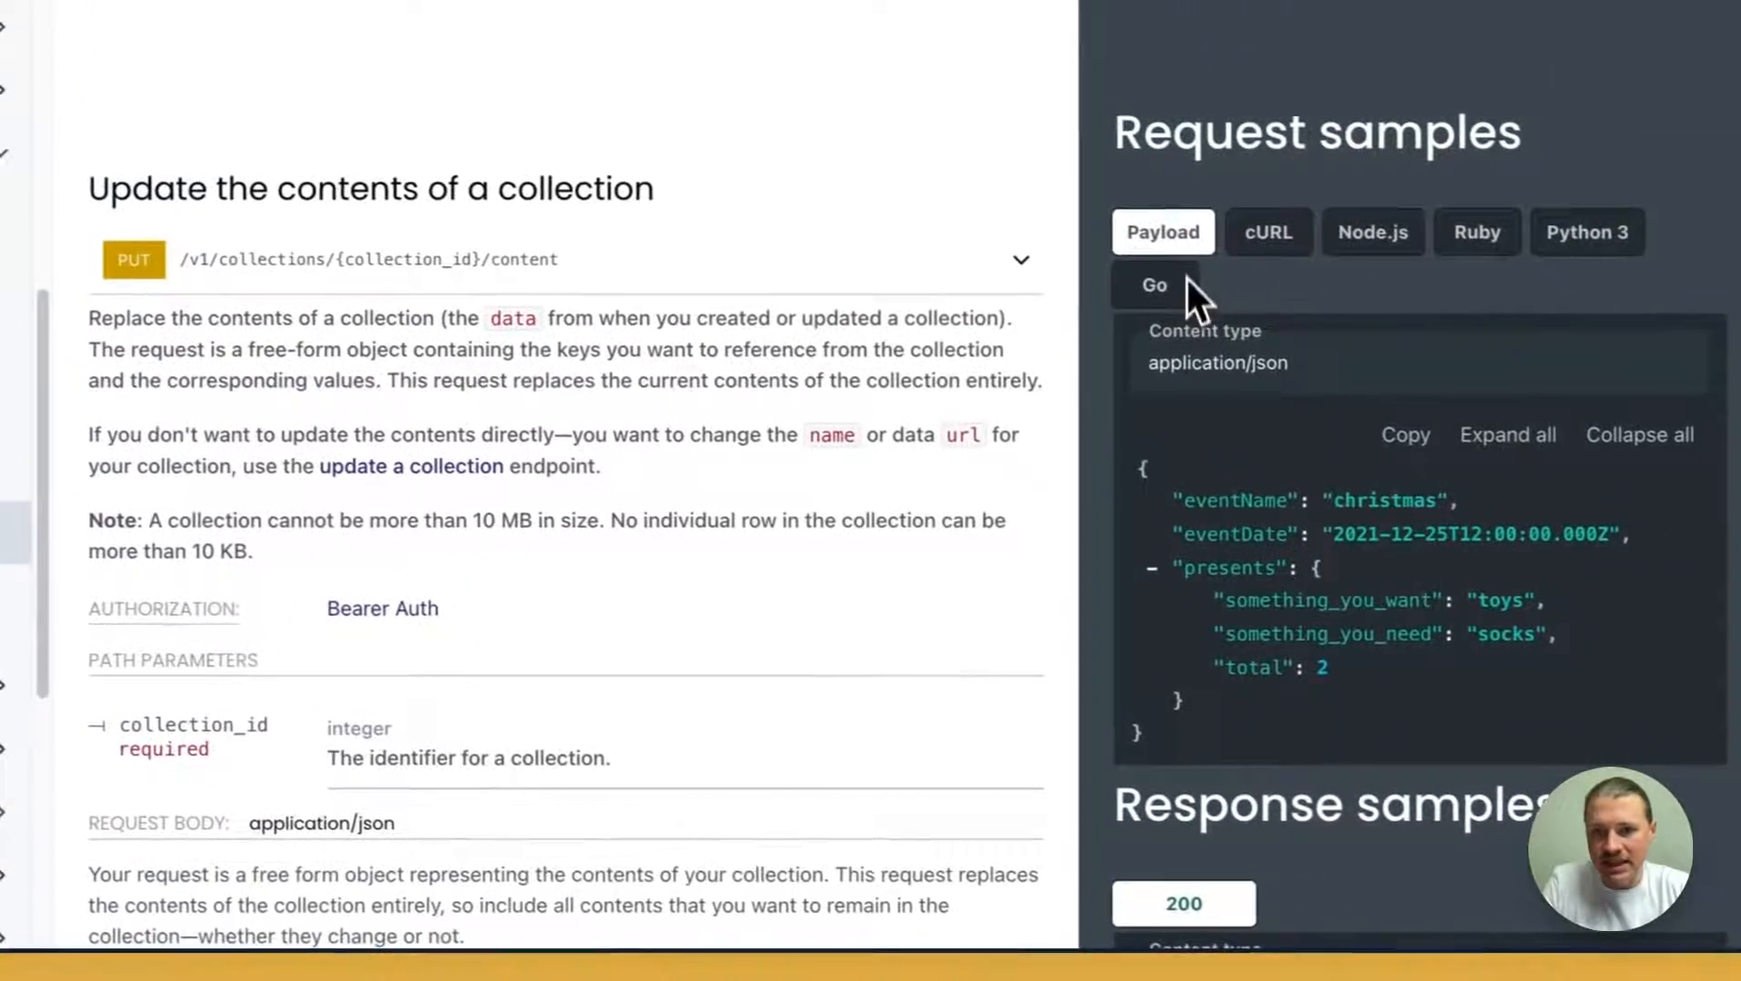
pyautogui.moveTo(1143, 730); pyautogui.dragTo(1055, 436)
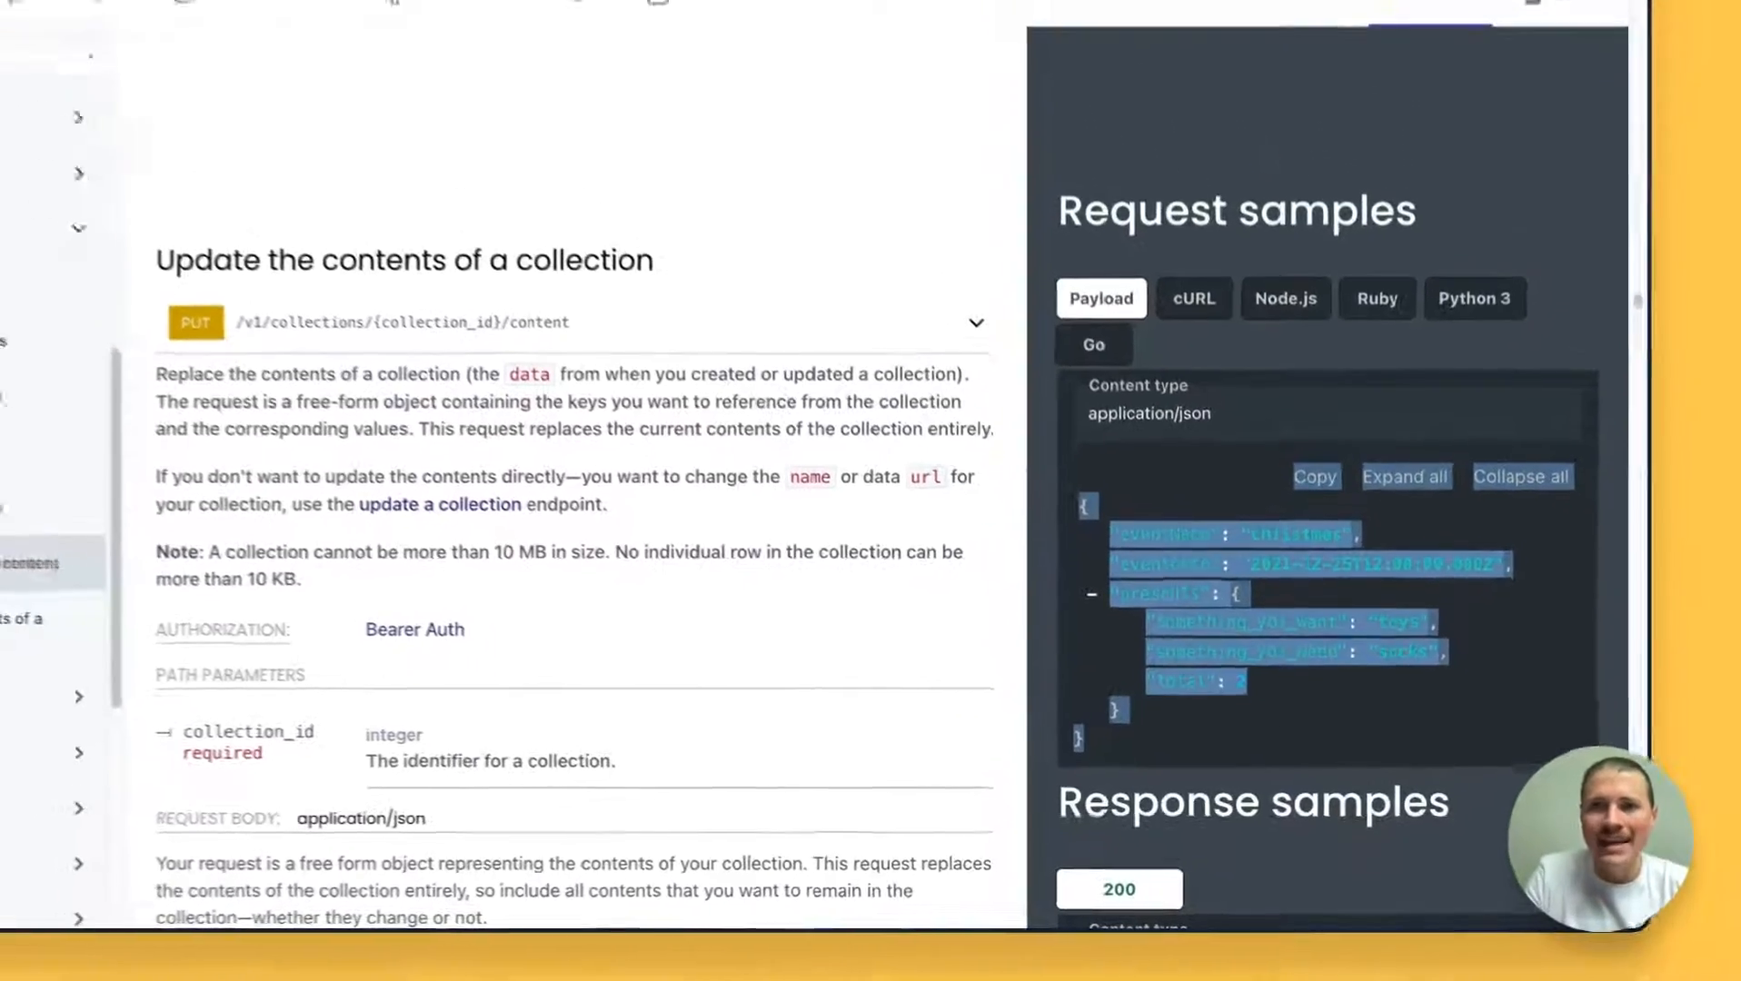
# Return to the Make scenario, check the available JSON modules and review the Airtable module's output bundles again
pyautogui.click(1175, 17)
pyautogui.click(1201, 698)
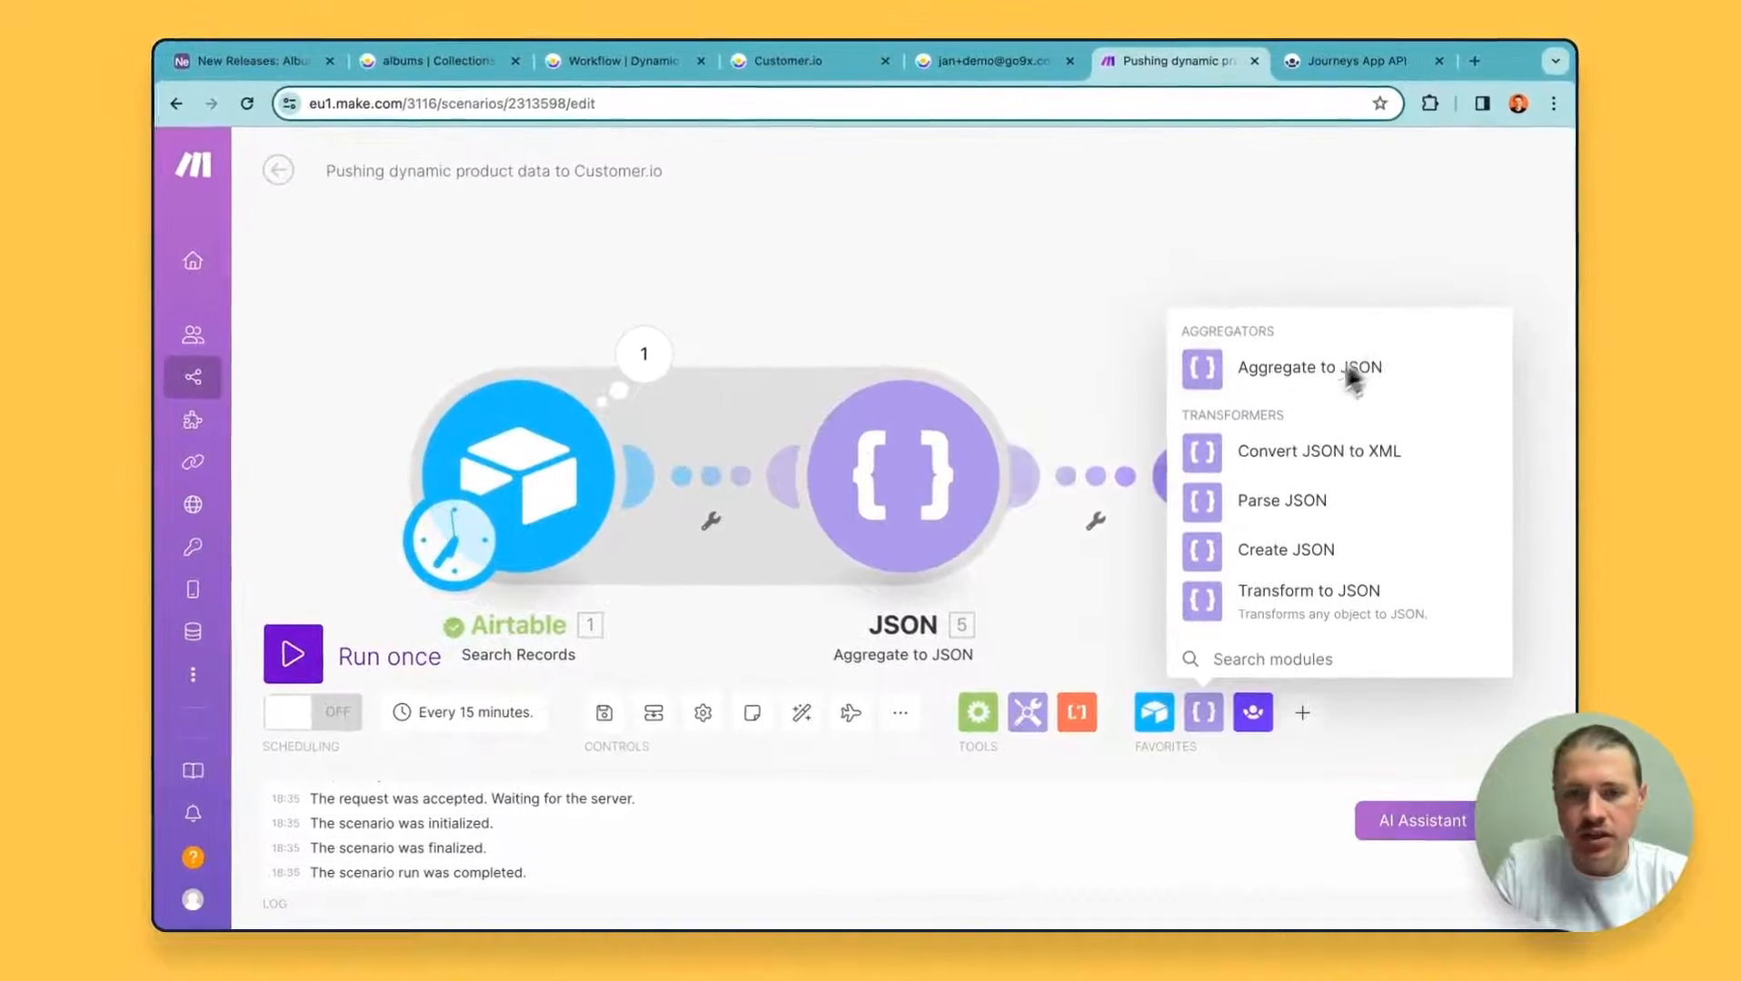
pyautogui.click(634, 382)
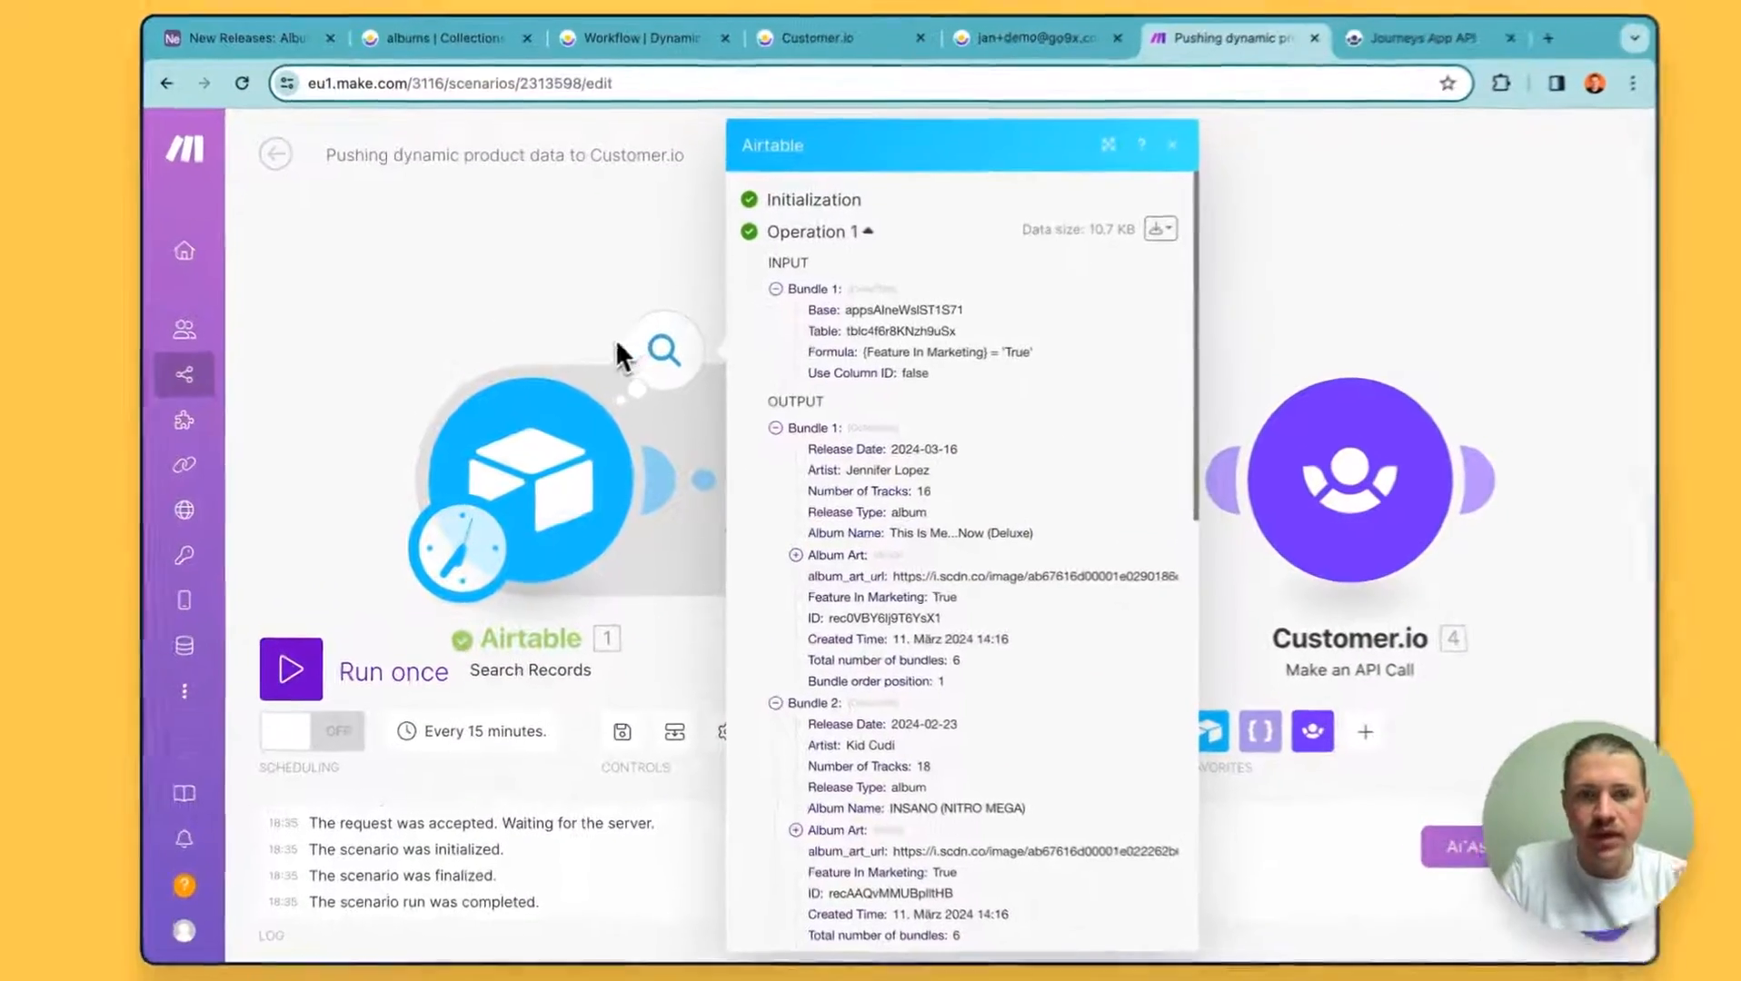
pyautogui.click(550, 369)
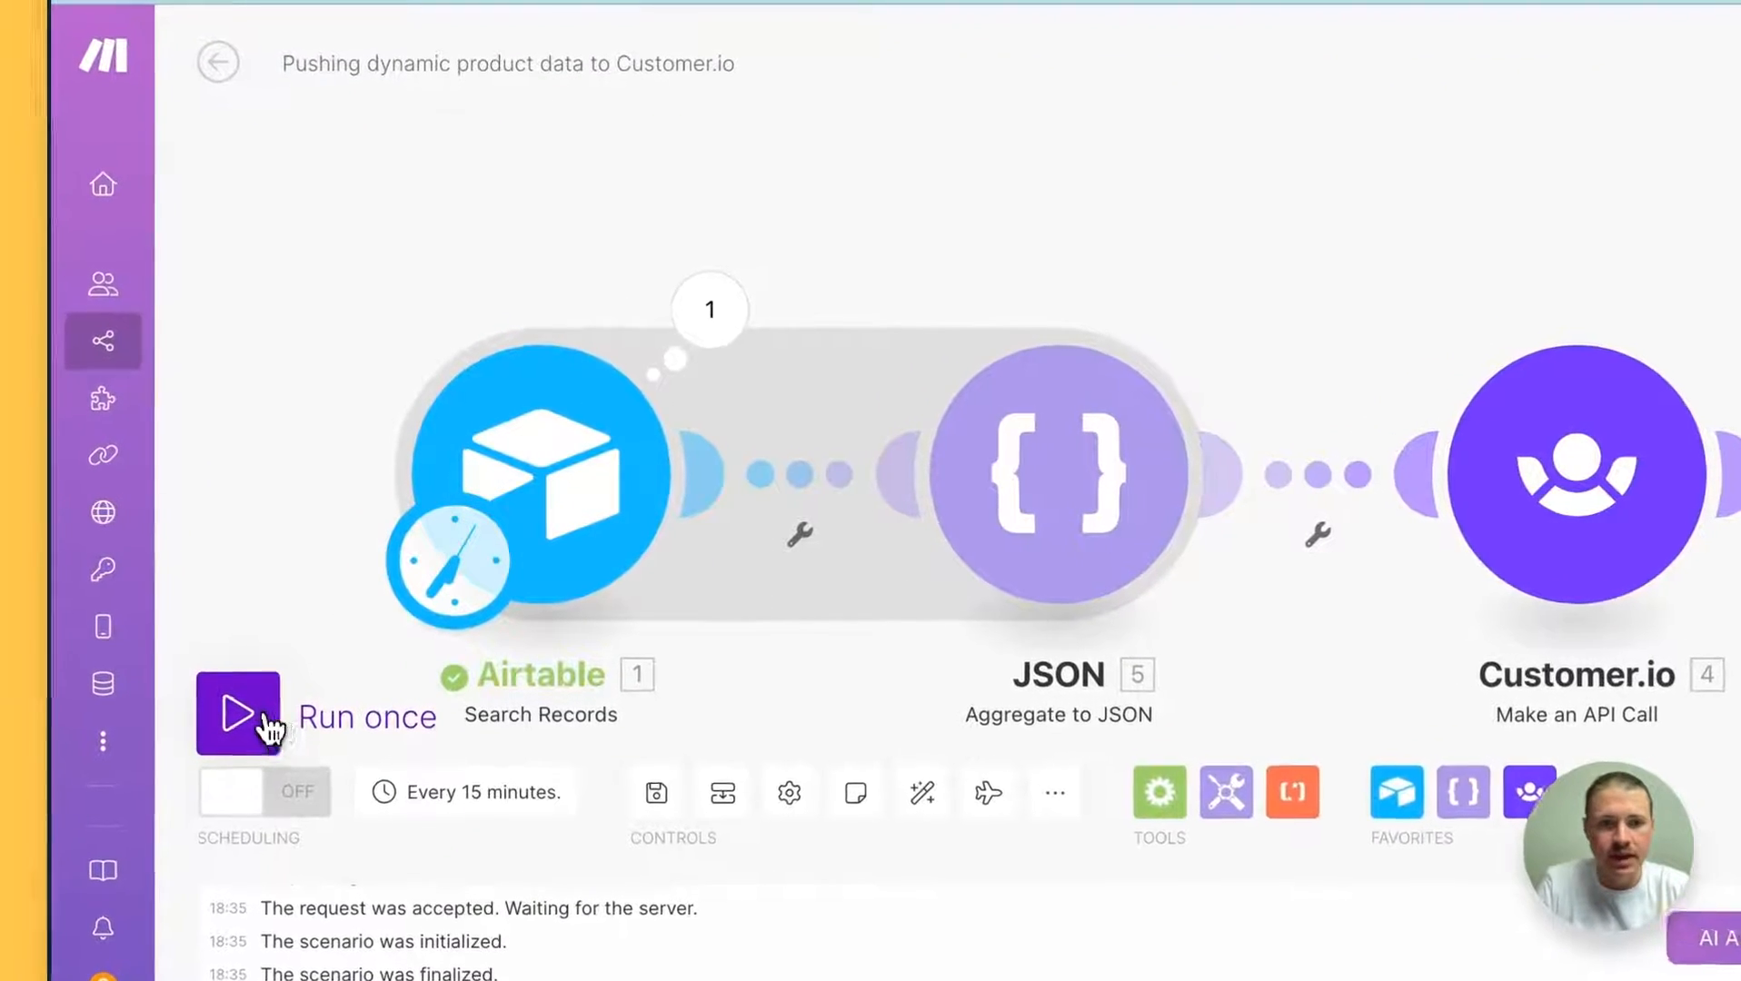
# Run the whole scenario once and examine the album records returned by the Airtable module
pyautogui.click(238, 714)
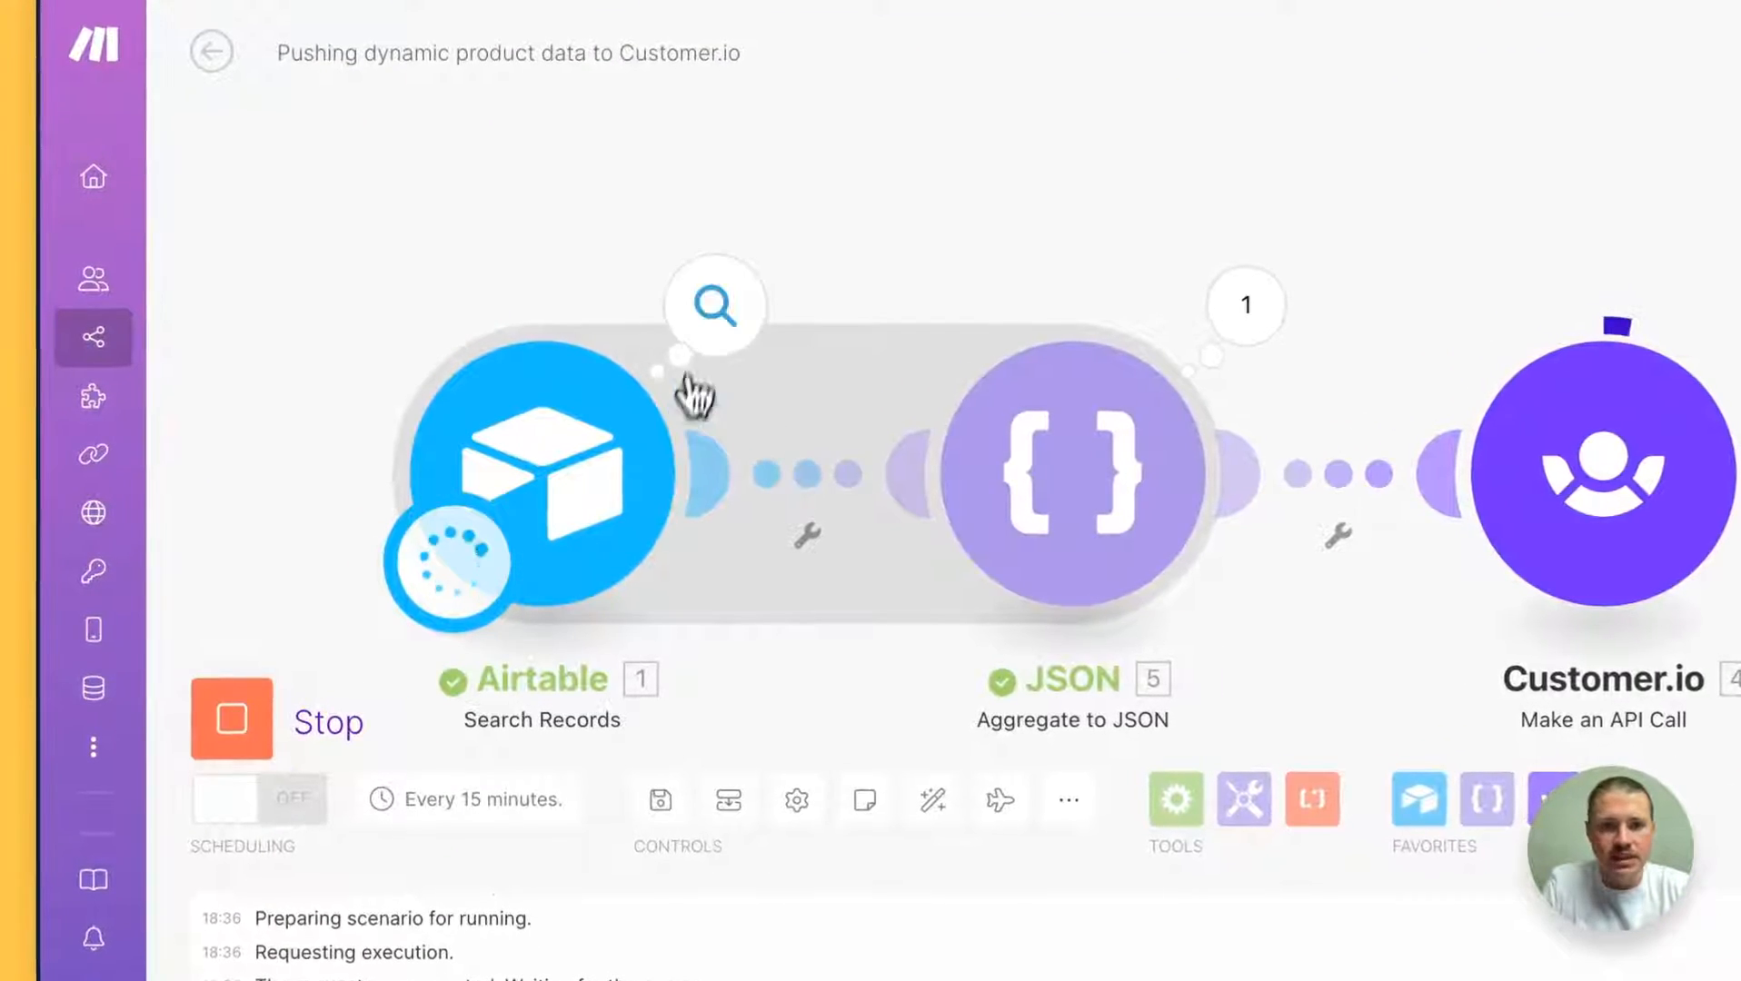
pyautogui.click(714, 309)
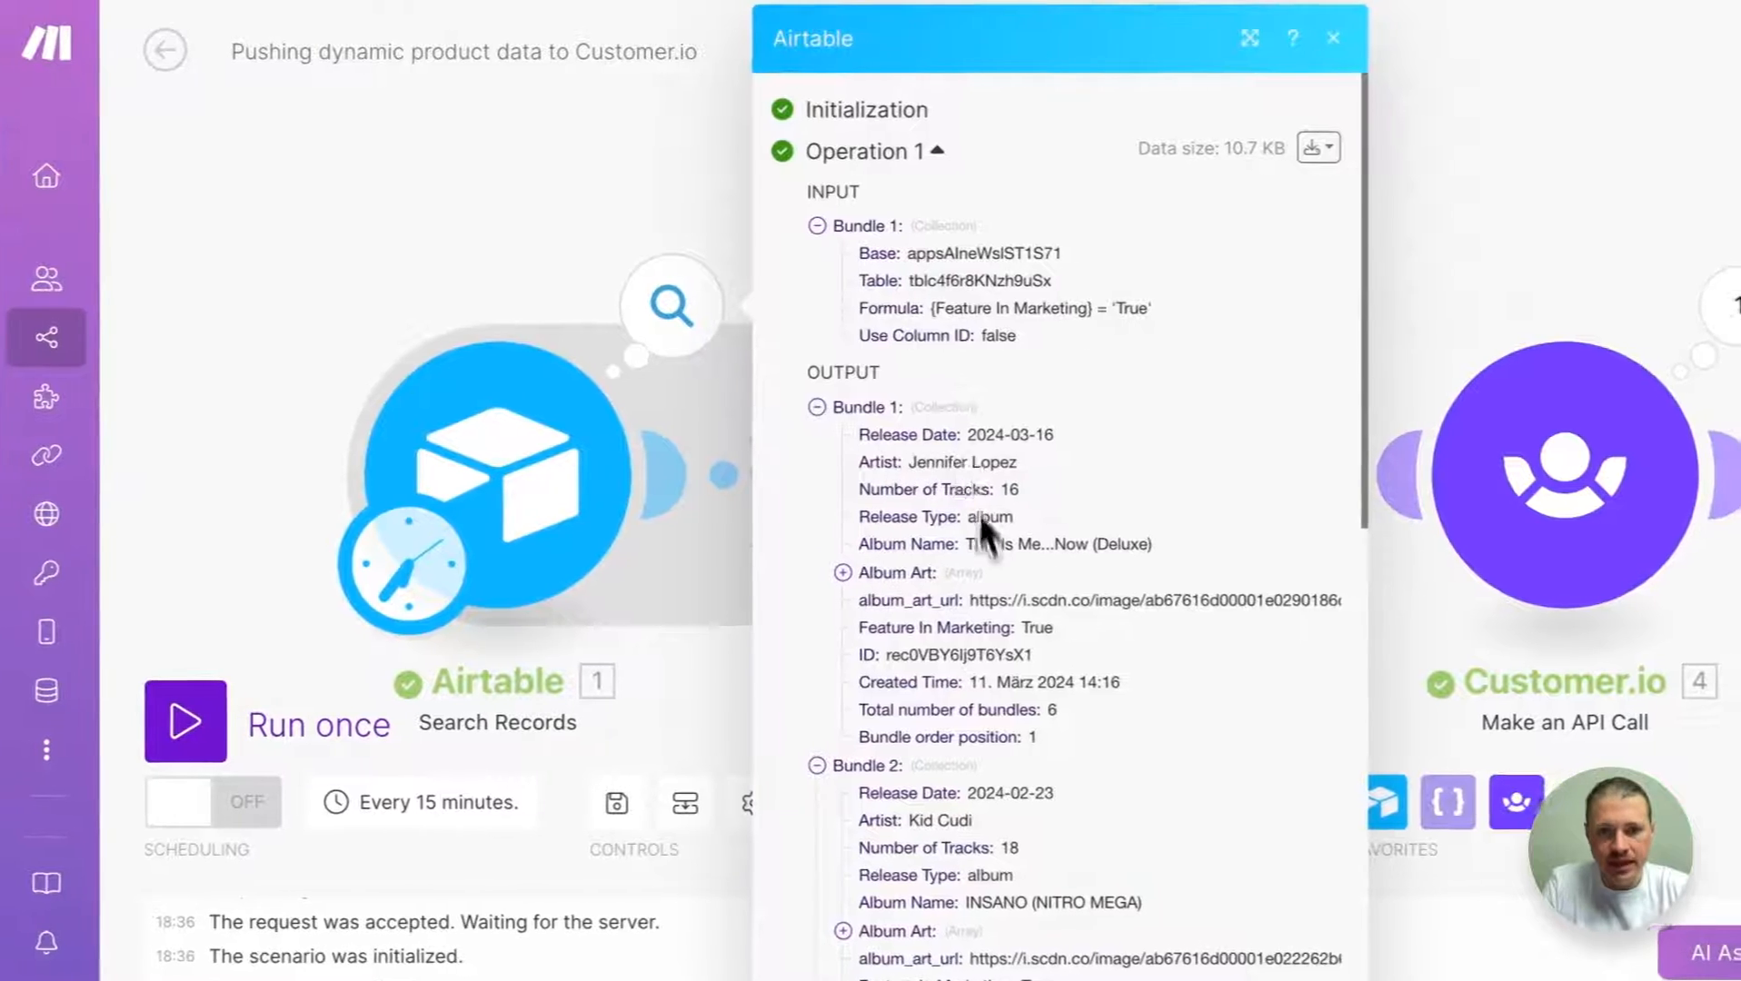
pyautogui.scroll(-10, 999, 546)
pyautogui.click(516, 288)
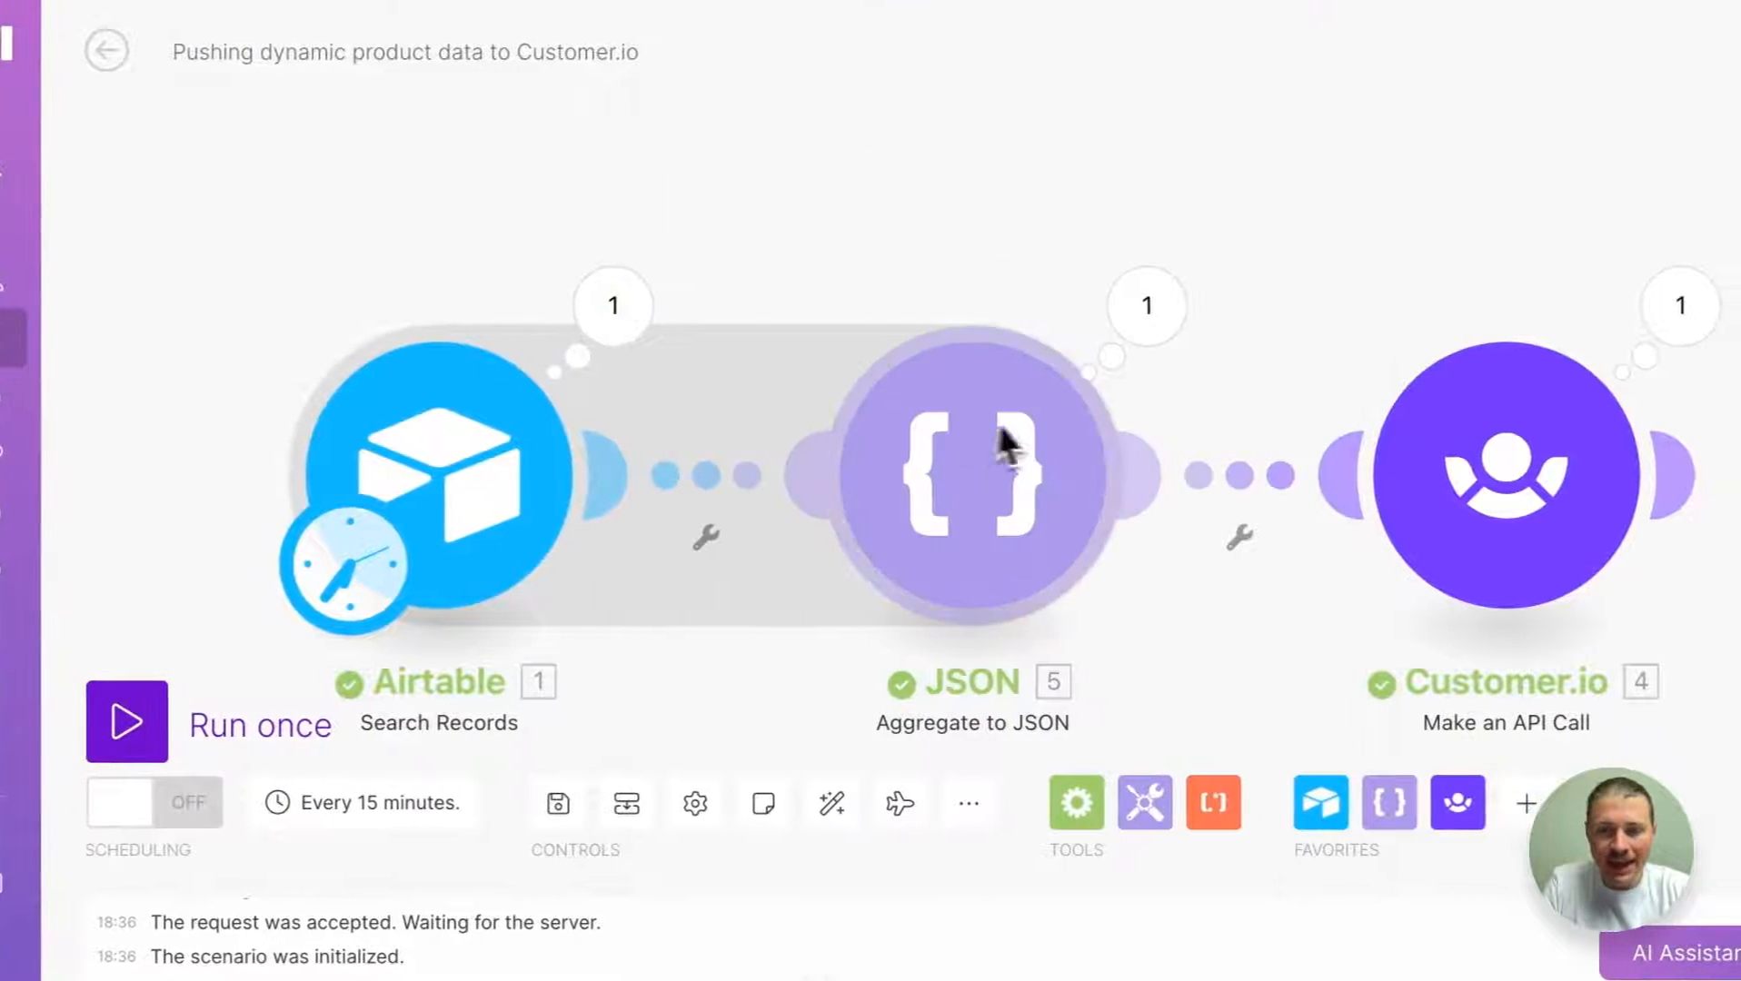
# Examine the JSON aggregator's input and output bundles and its mapping of artist, album art, album name and release date
pyautogui.click(1135, 345)
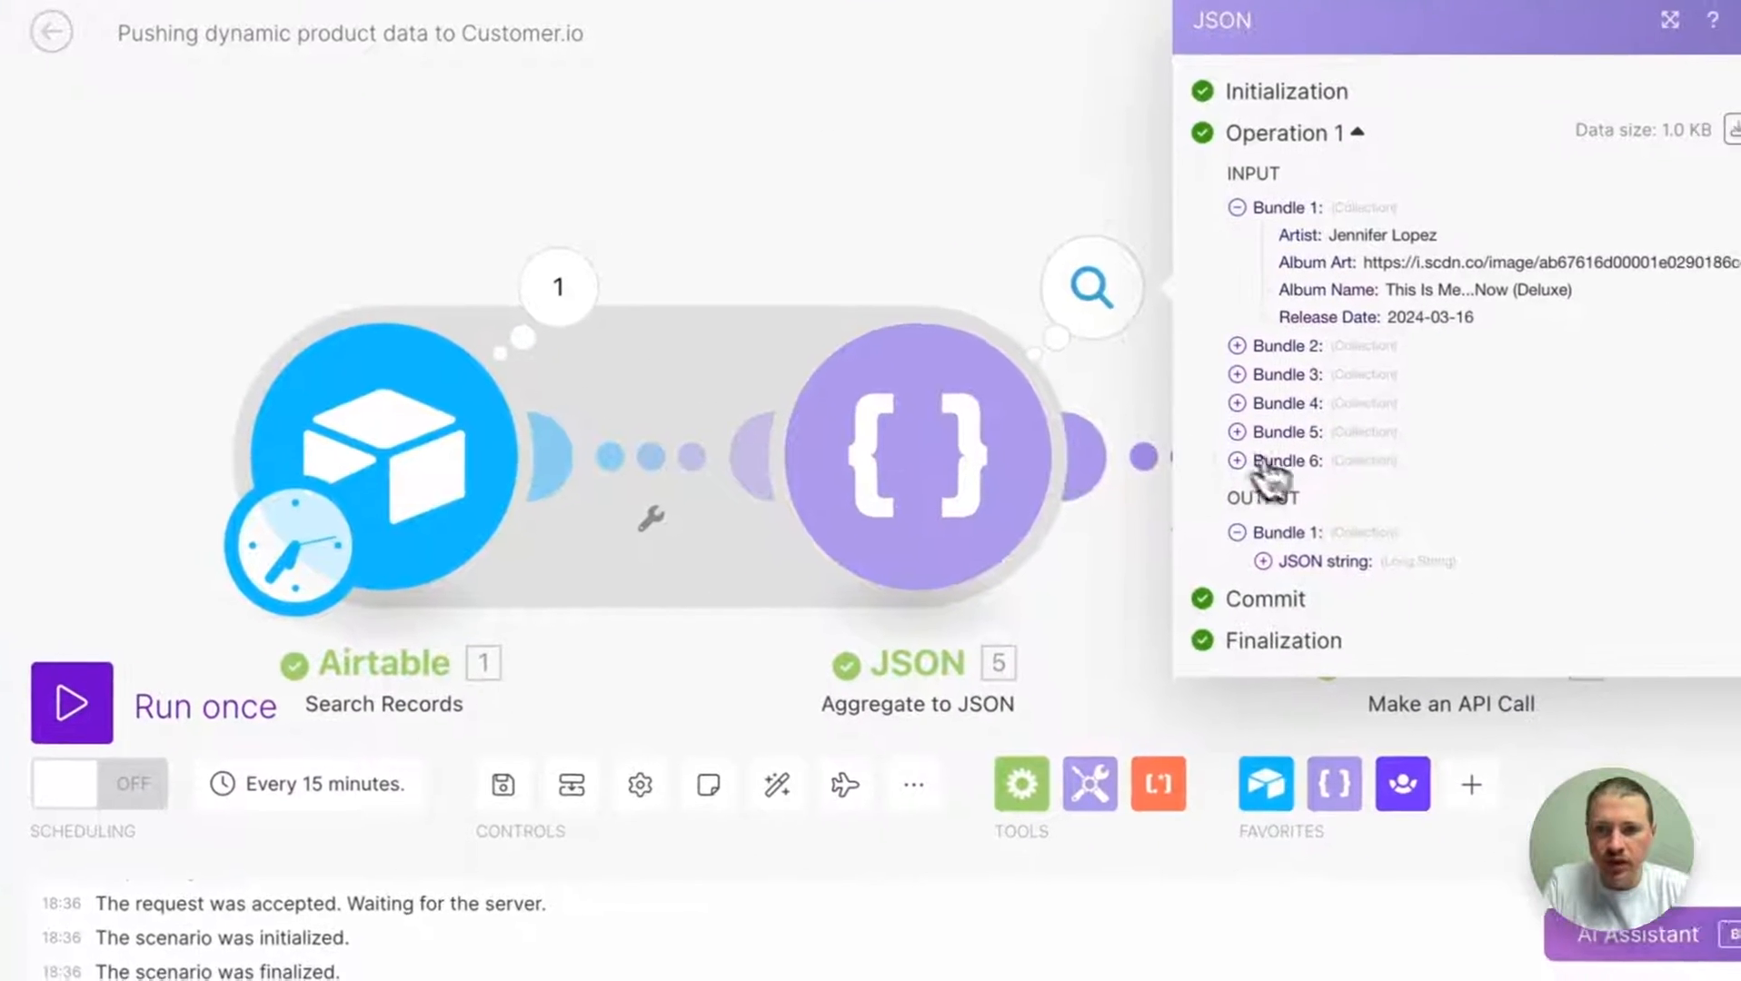
pyautogui.click(1363, 570)
pyautogui.click(981, 448)
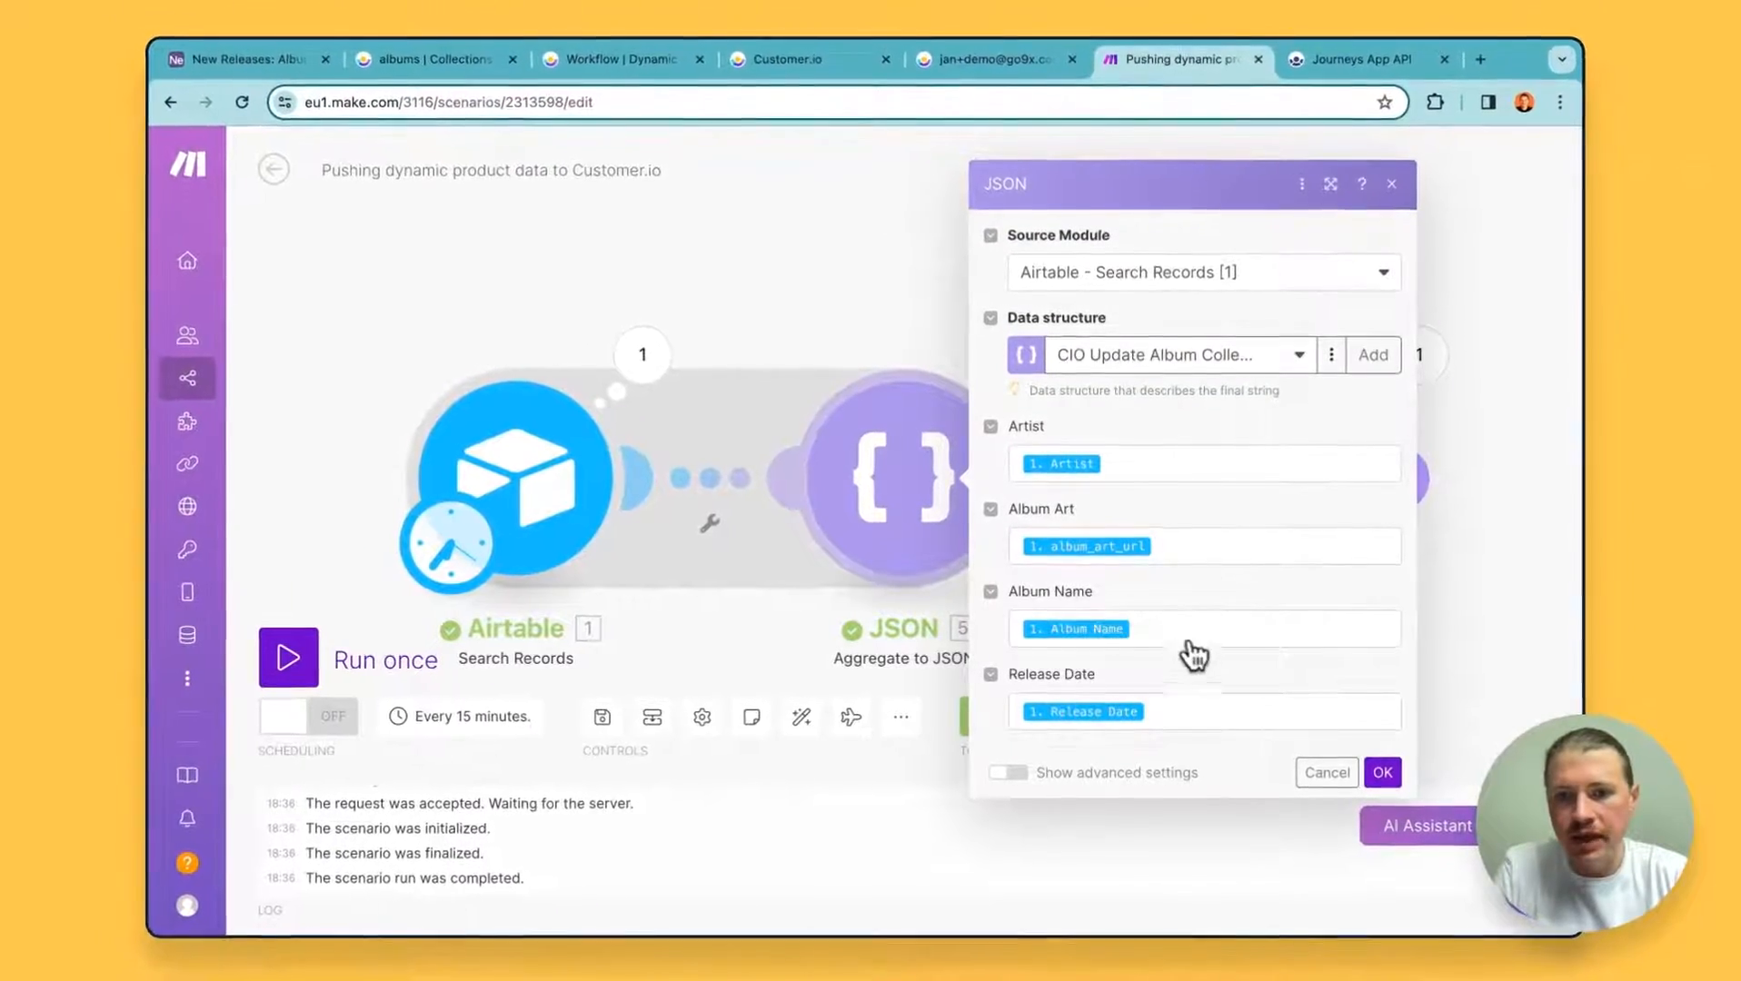
pyautogui.click(1504, 633)
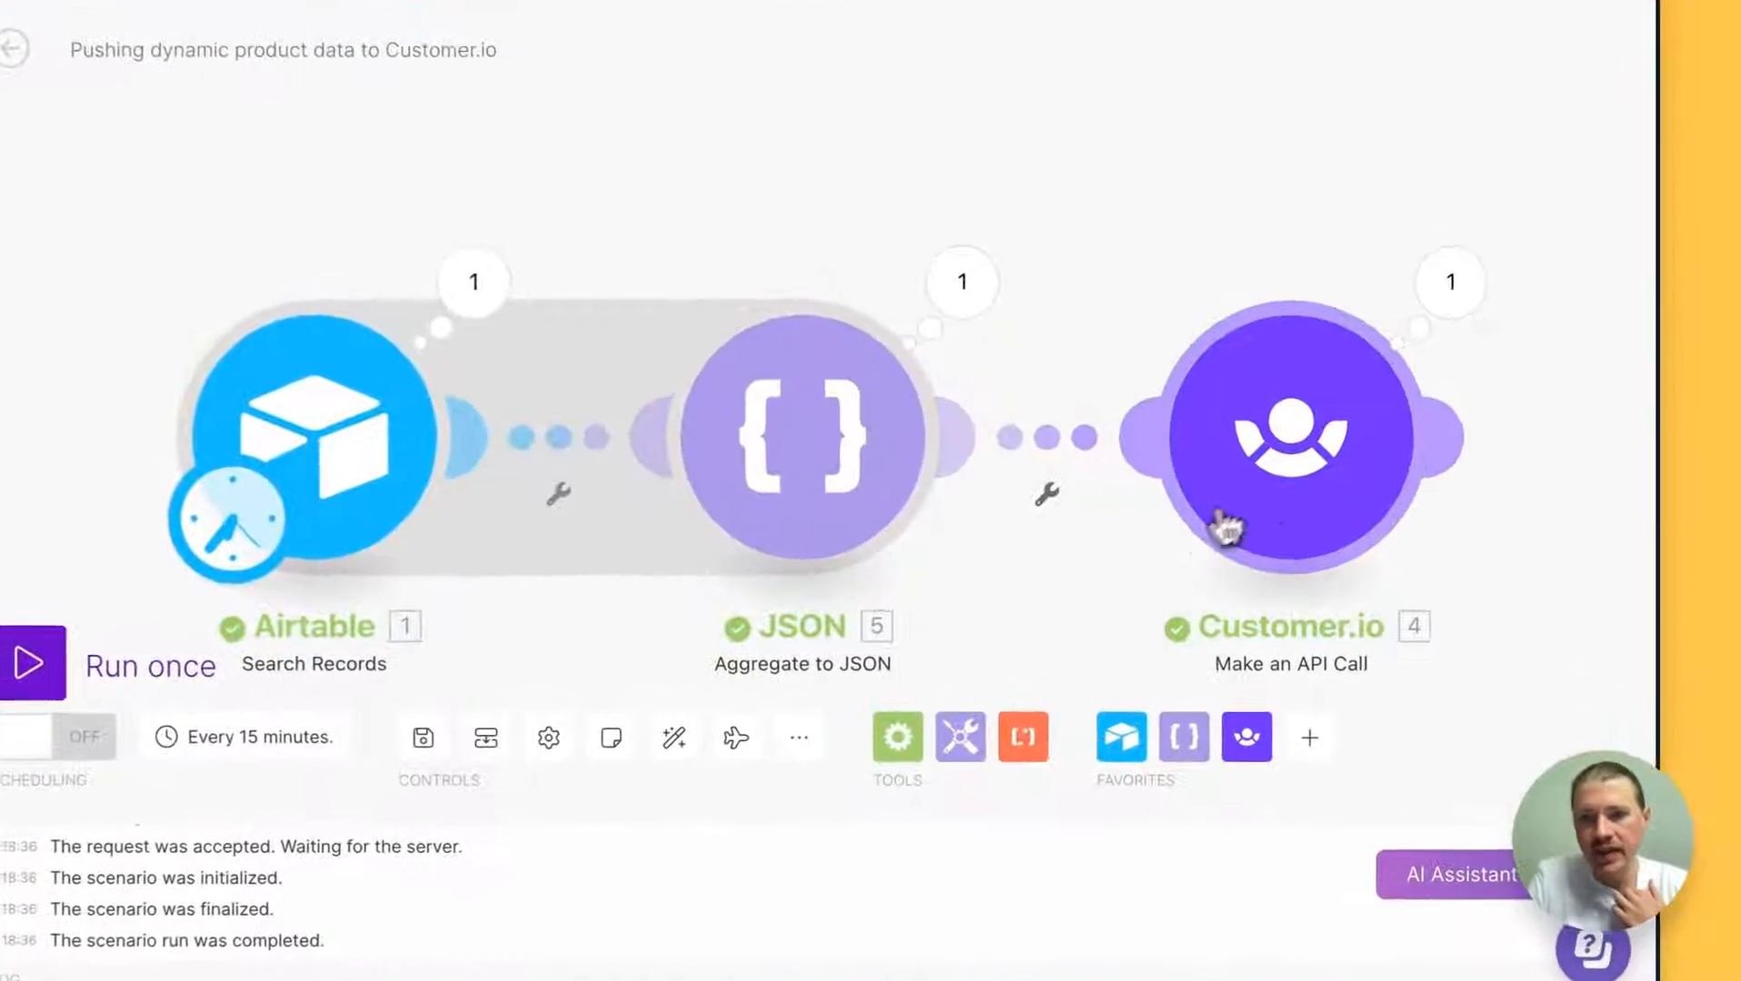
# Examine the Customer.io API call module's method, URL and headers, and compare them with the collection update endpoint in the API docs
pyautogui.click(1315, 459)
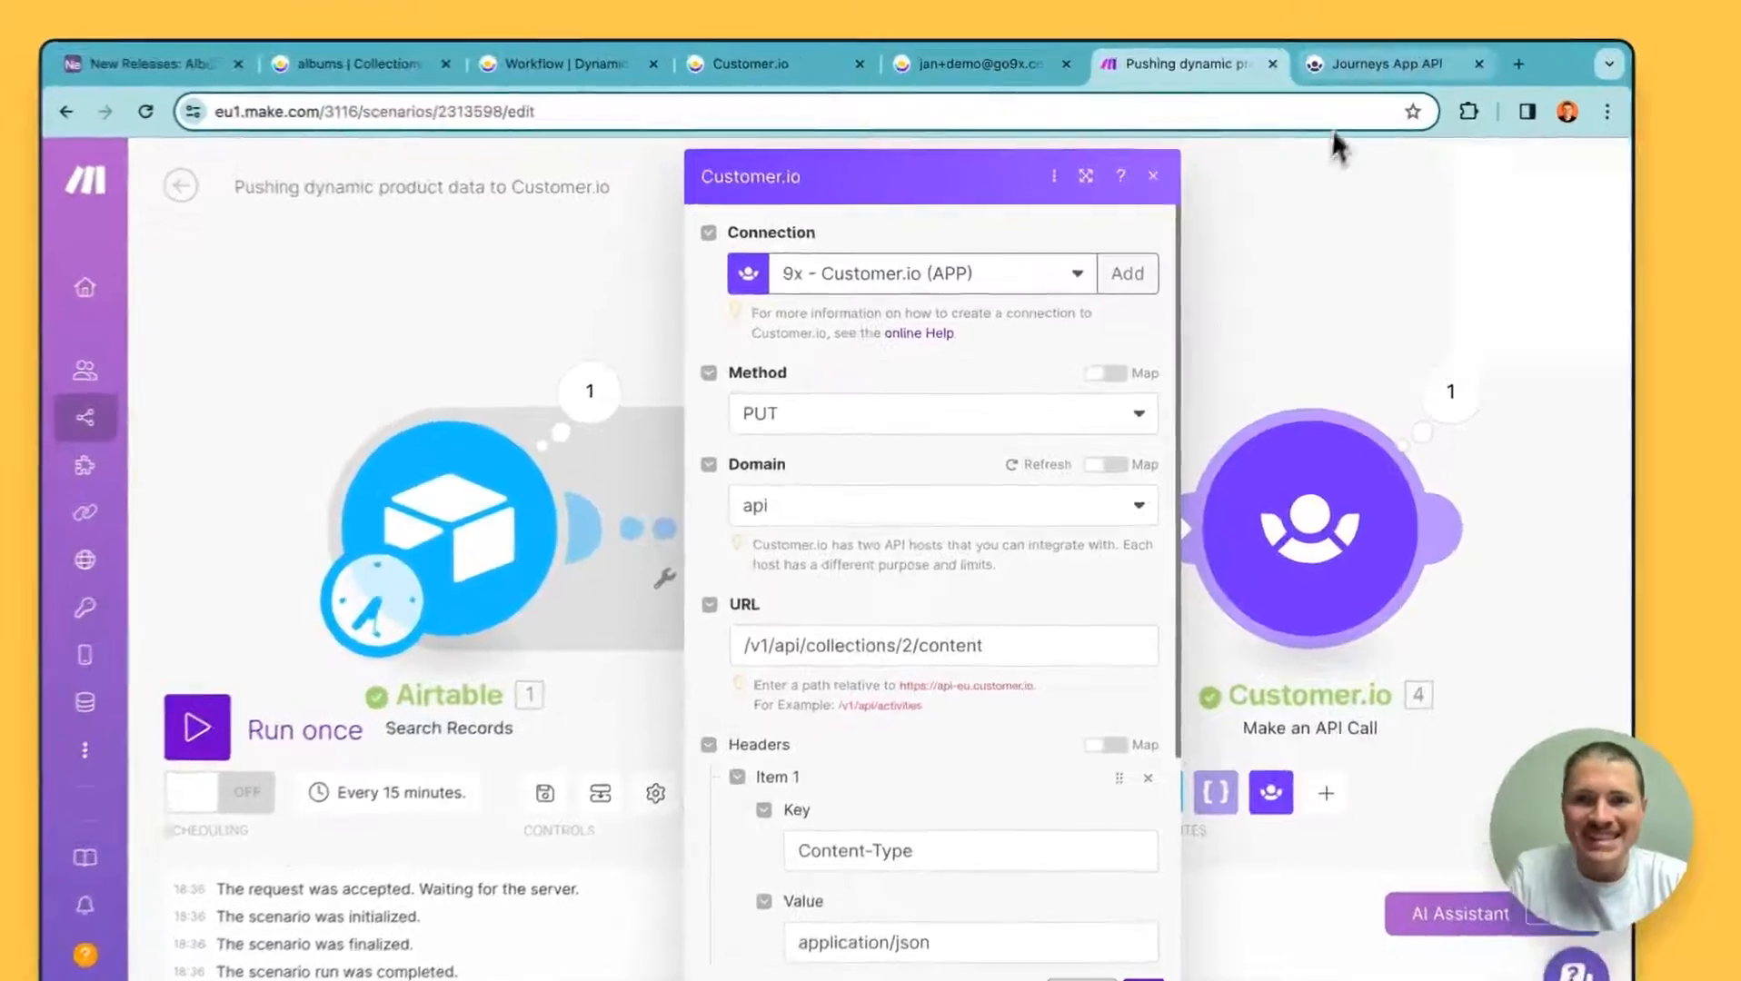
pyautogui.click(1363, 56)
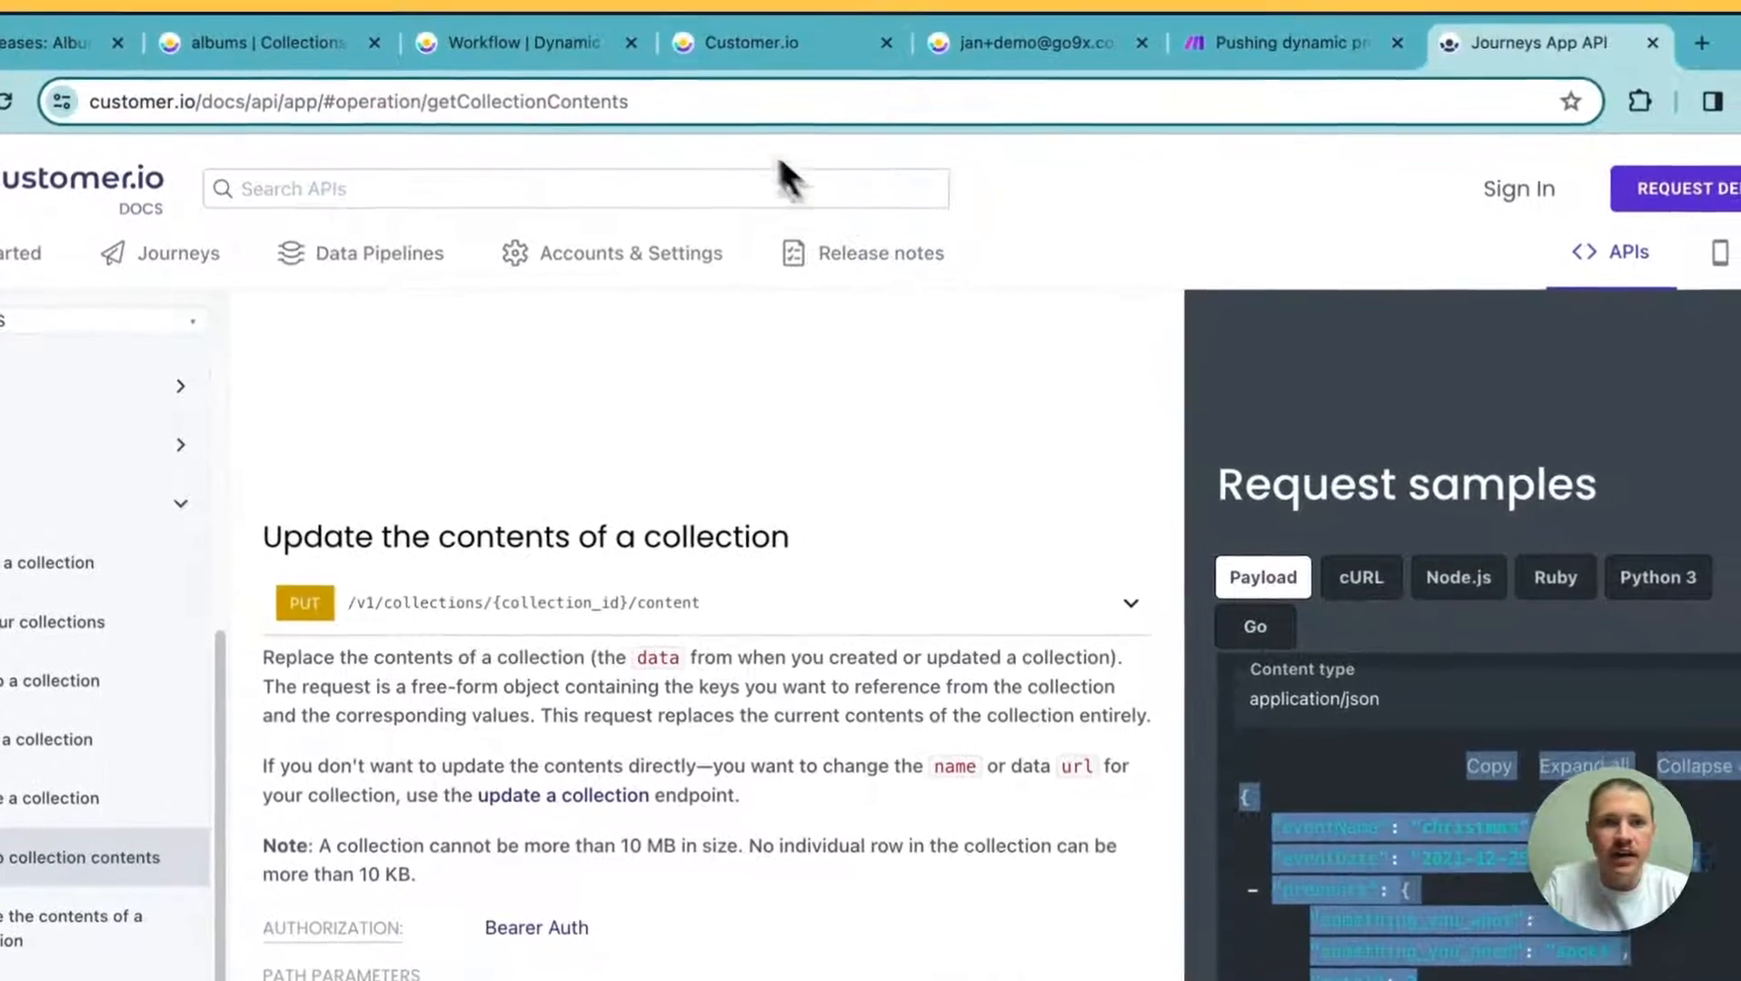
# Return to the albums collection in Customer.io and close the update dialog without uploading a file
pyautogui.click(740, 45)
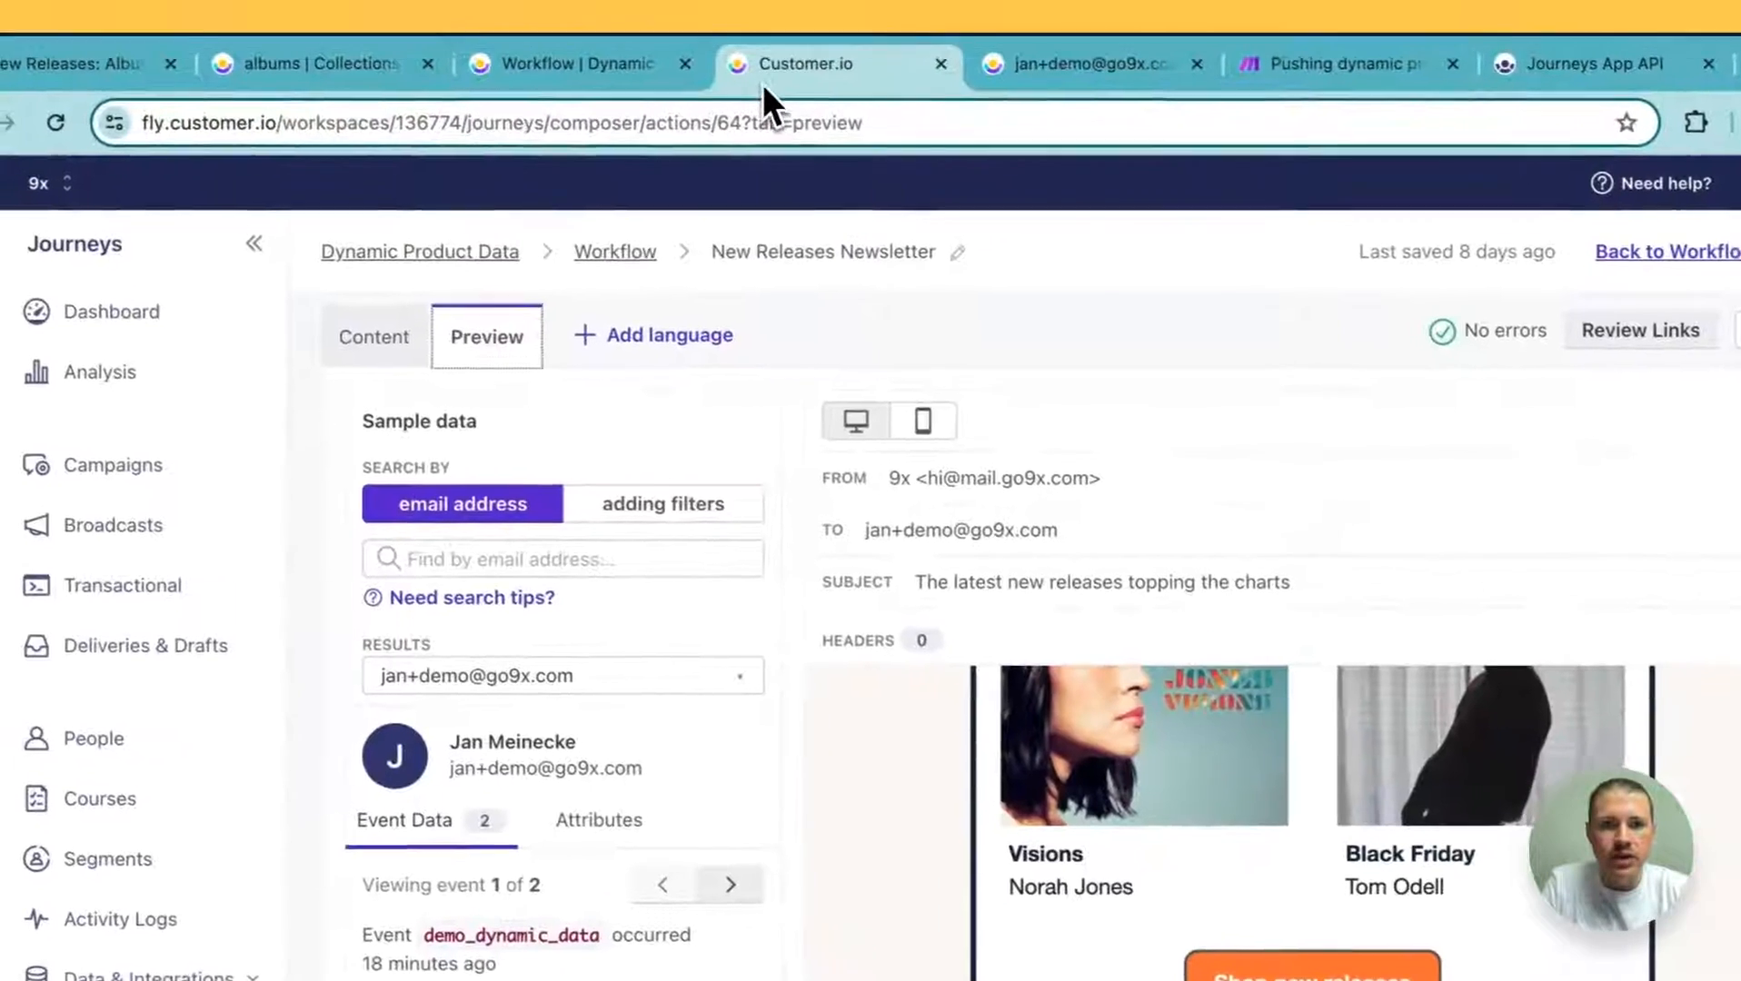
pyautogui.click(600, 45)
pyautogui.click(386, 72)
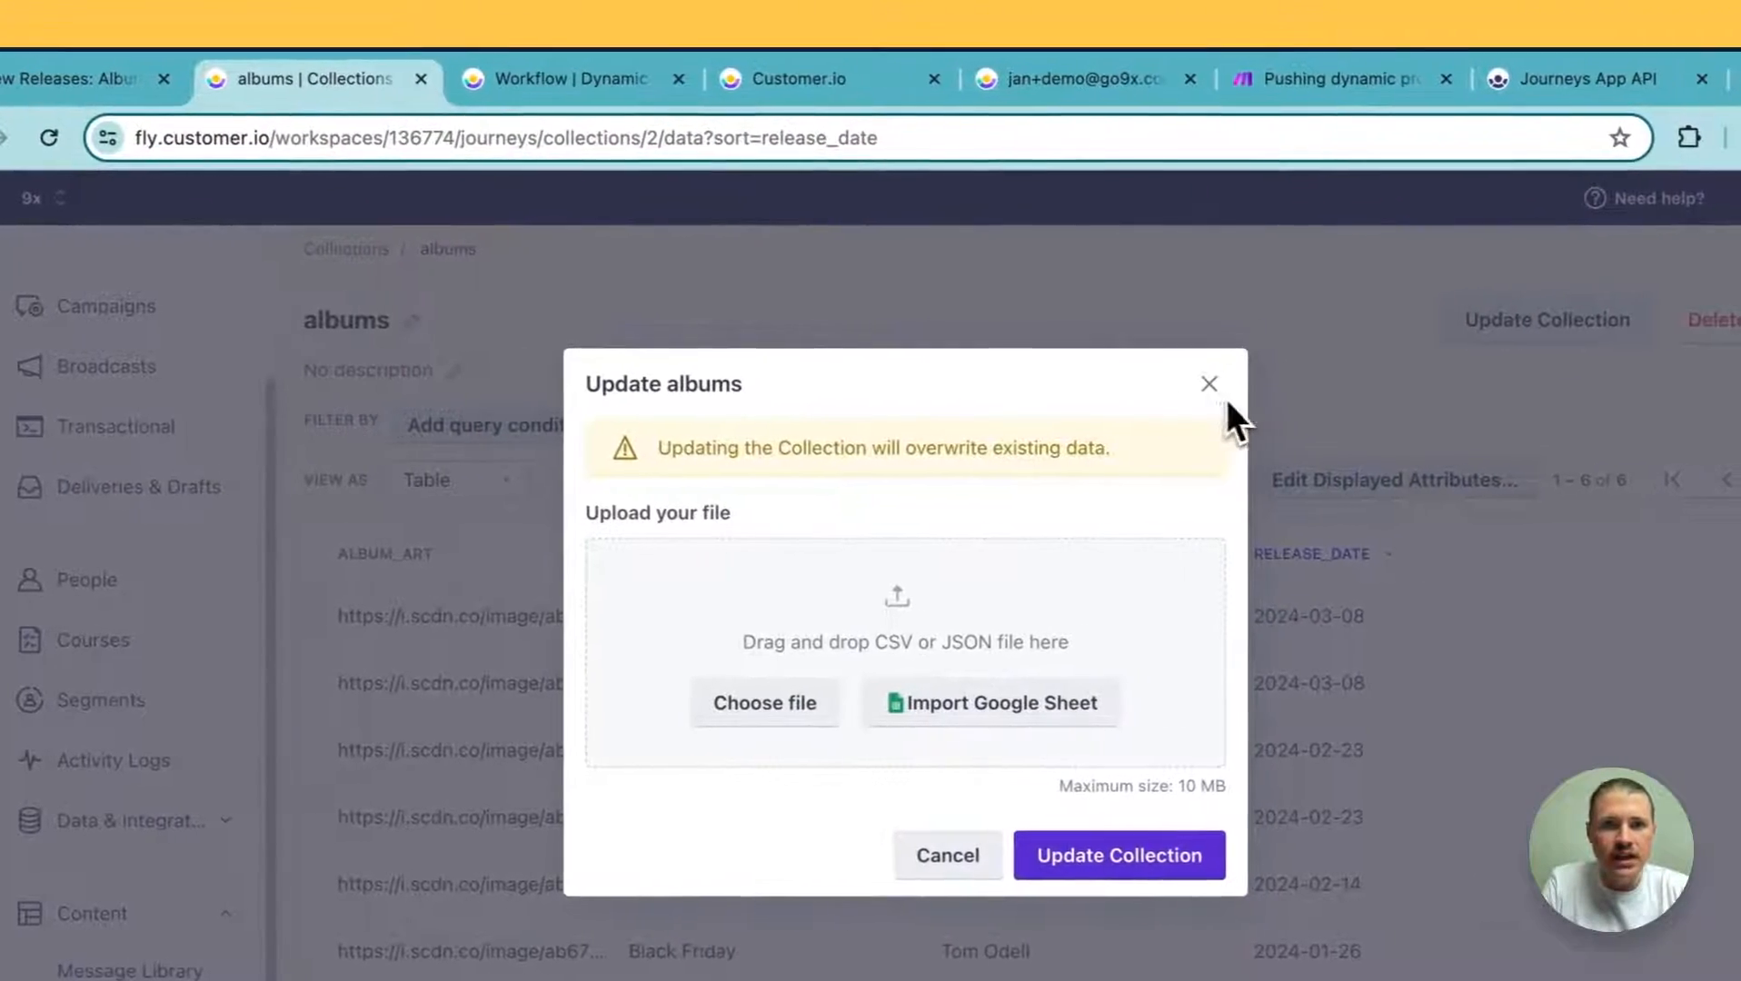
pyautogui.click(1208, 384)
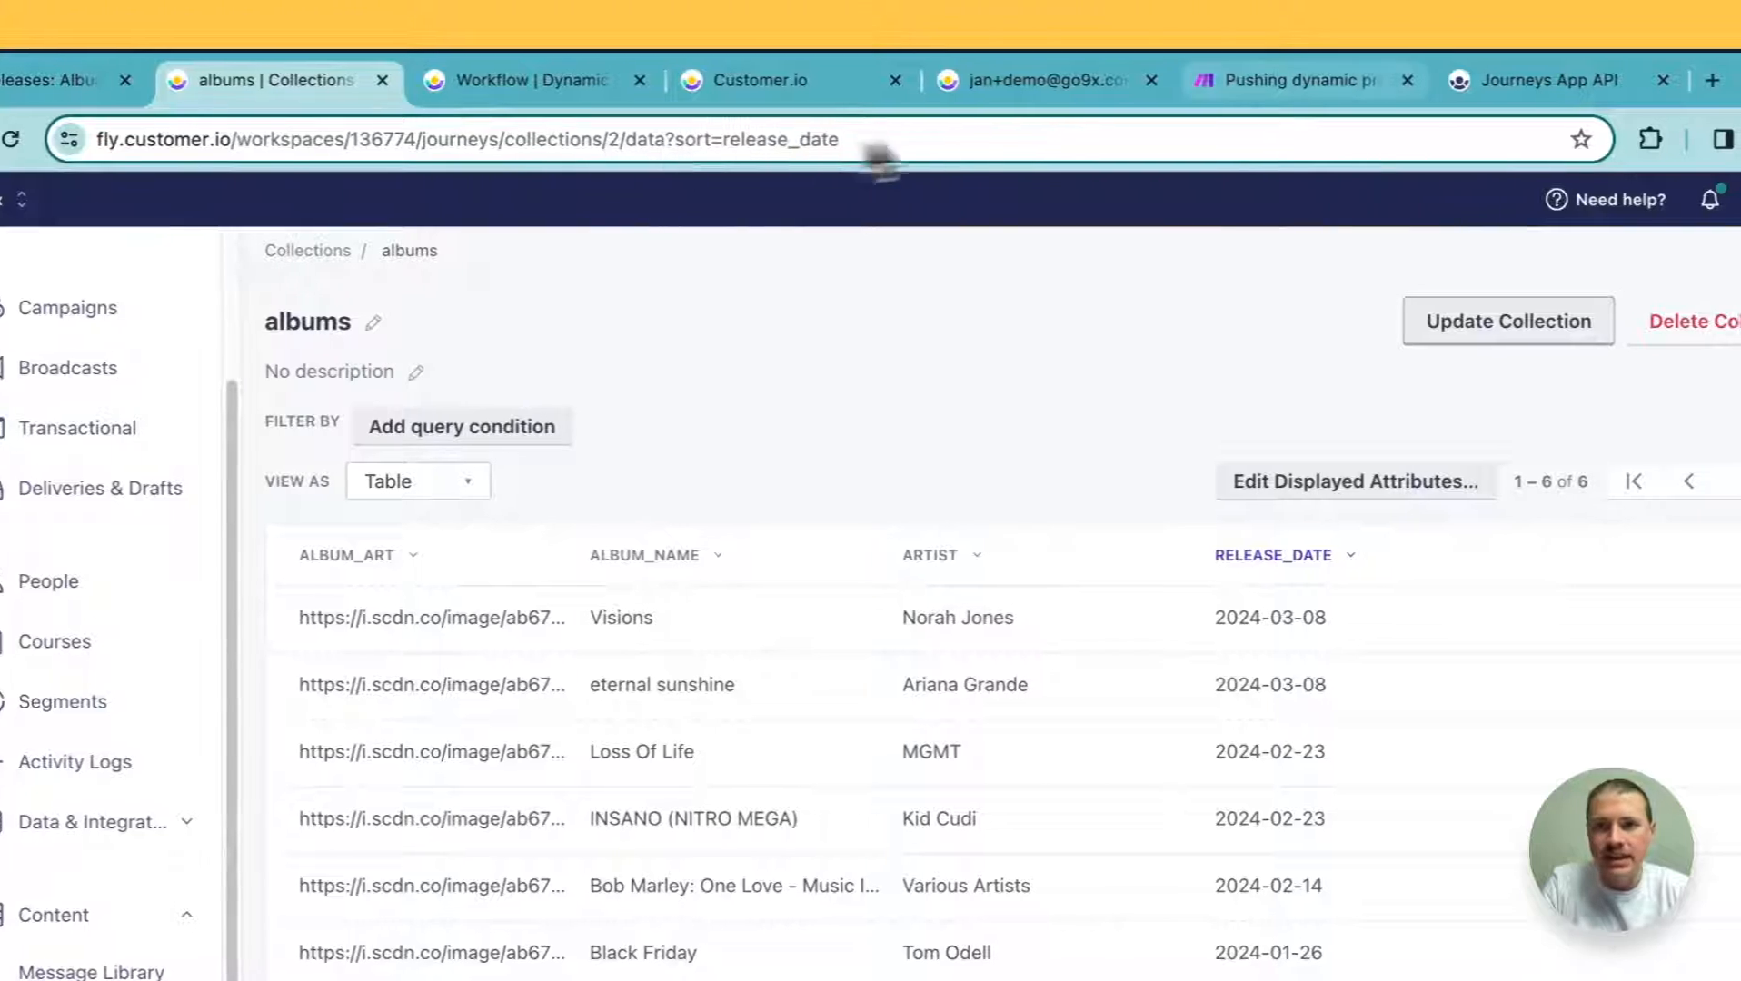
# Return to the Make scenario and examine the JSON string mapped into the Customer.io API call's body, then close the module settings
pyautogui.click(1286, 80)
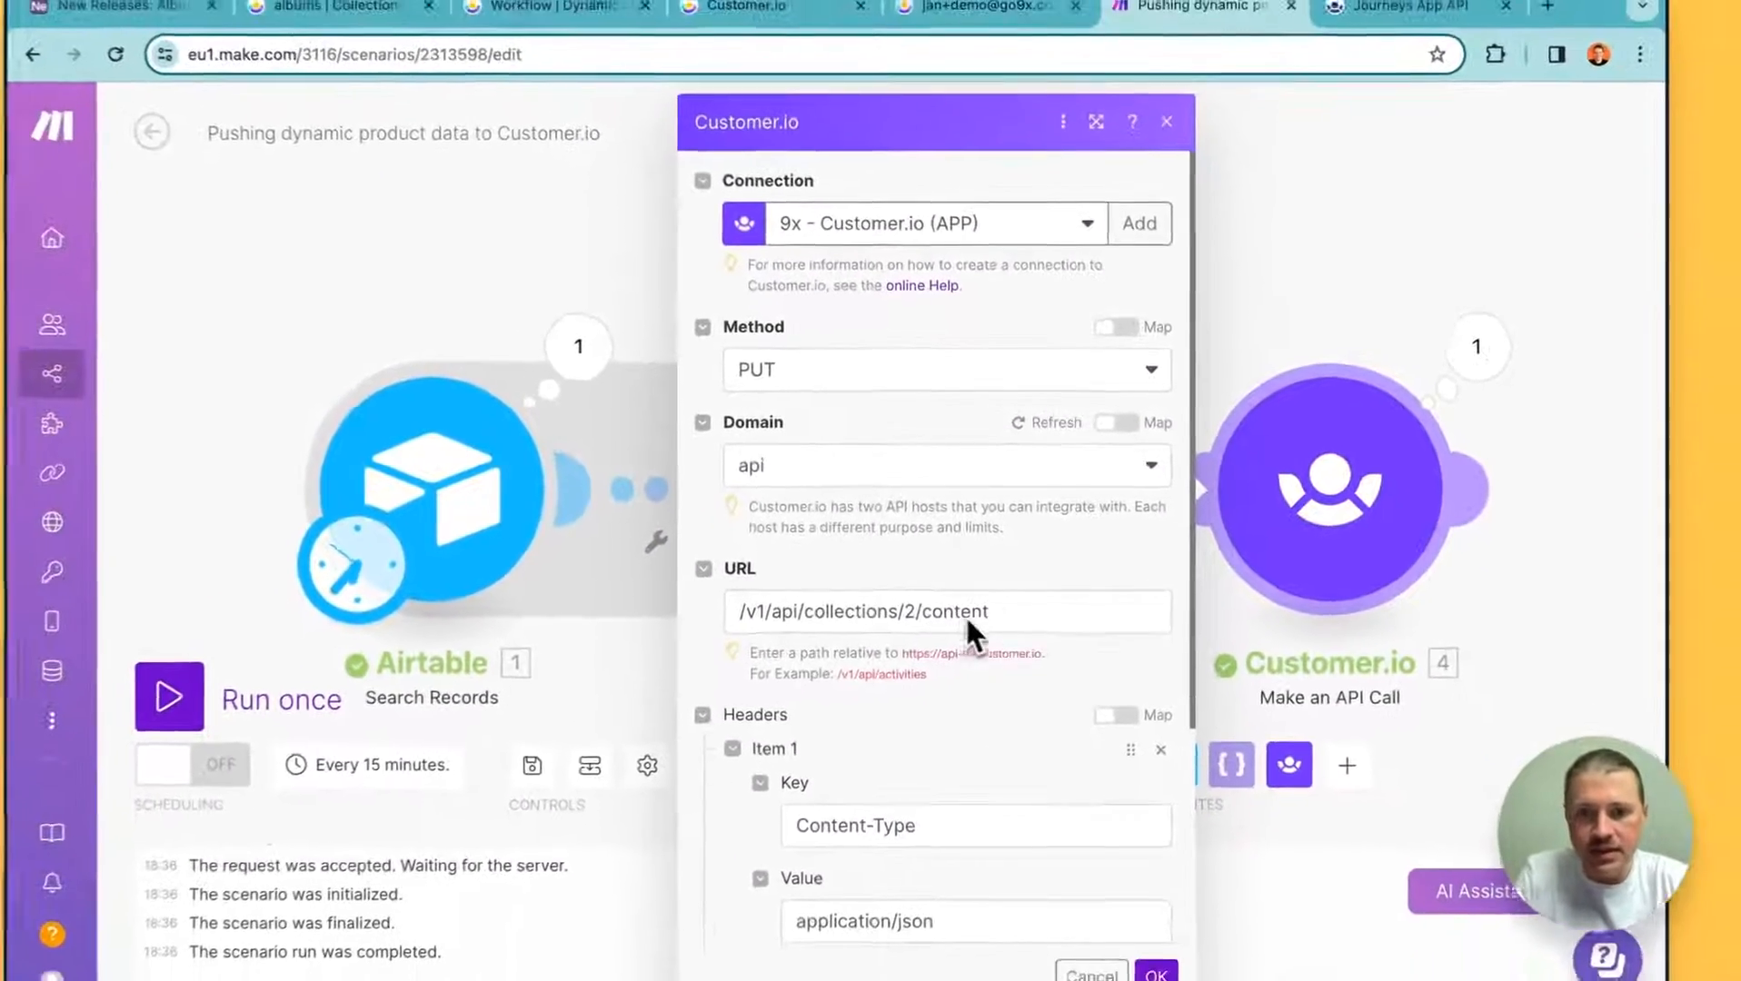
pyautogui.scroll(-3, 1023, 607)
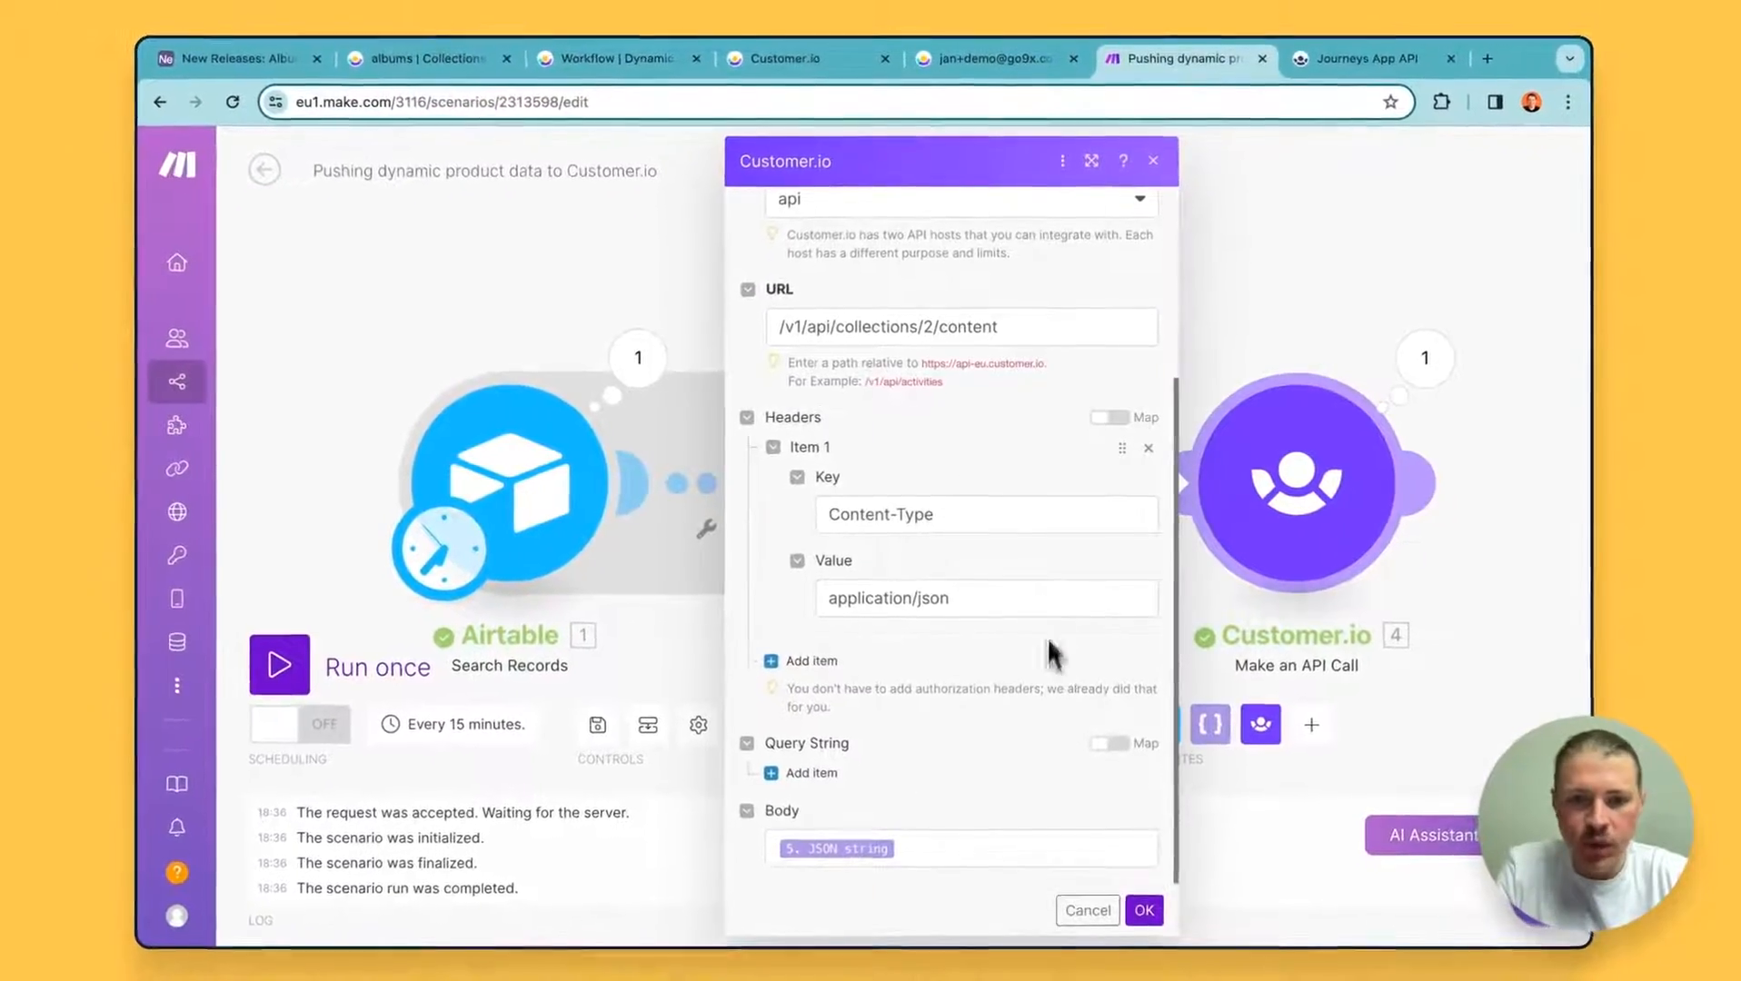
pyautogui.click(945, 848)
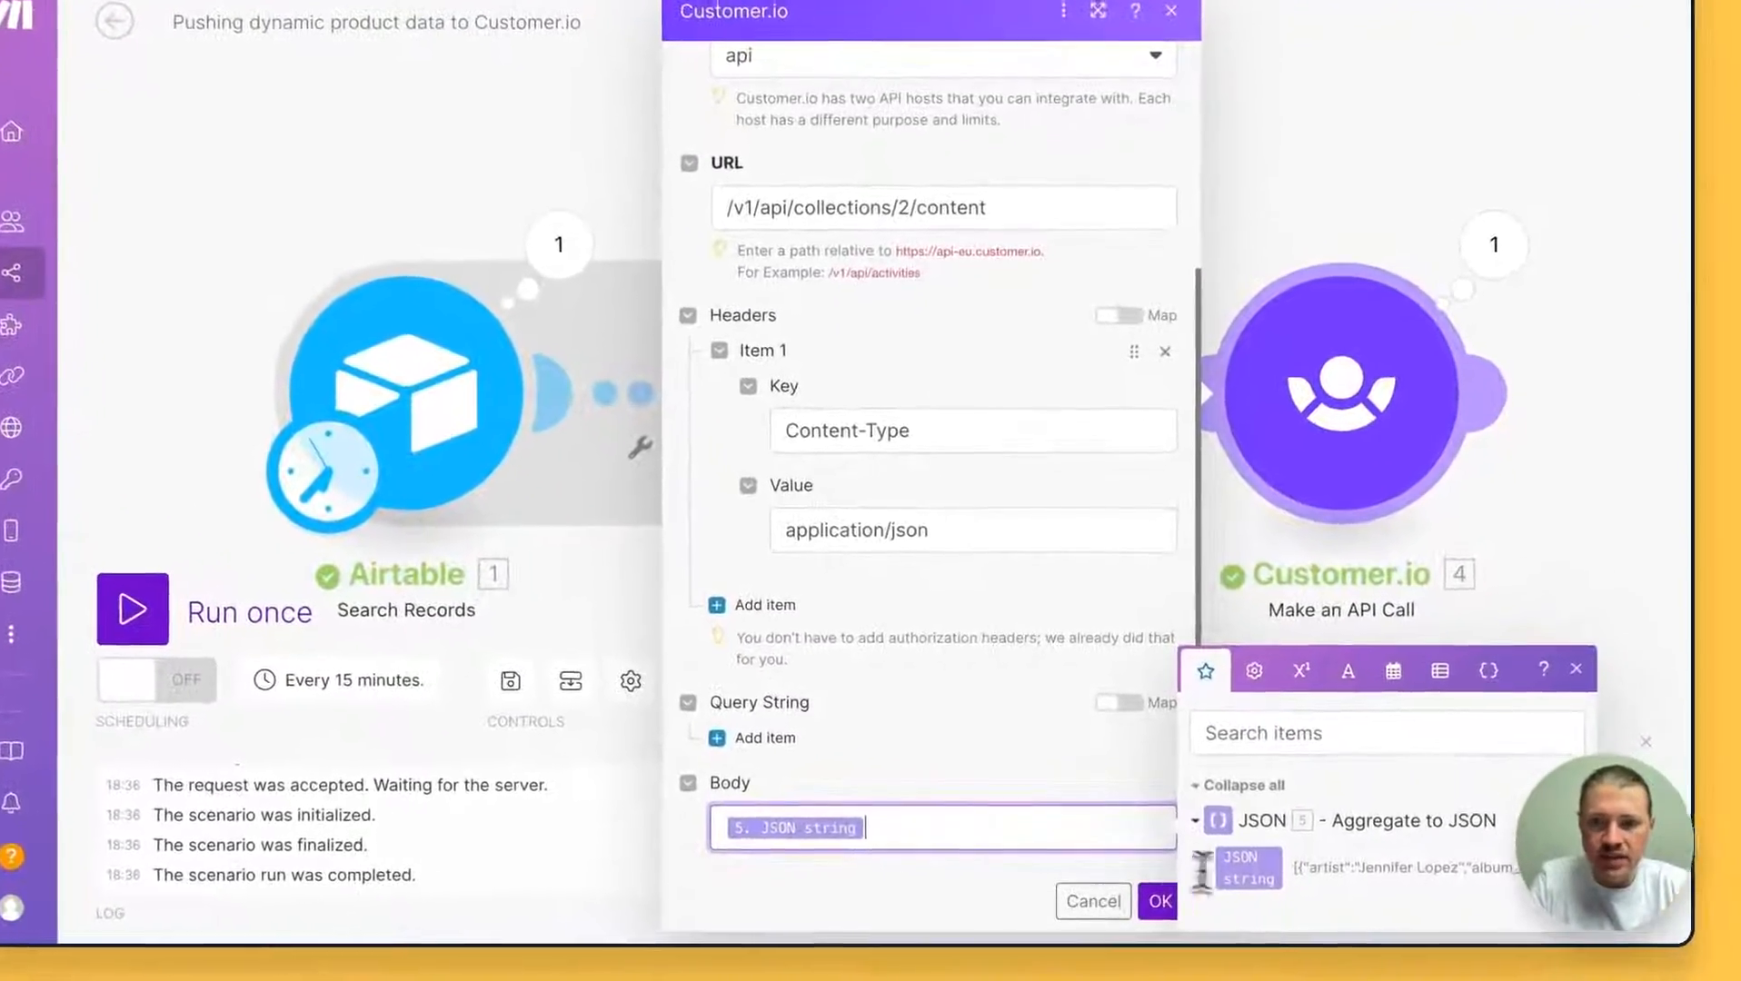
pyautogui.click(1160, 901)
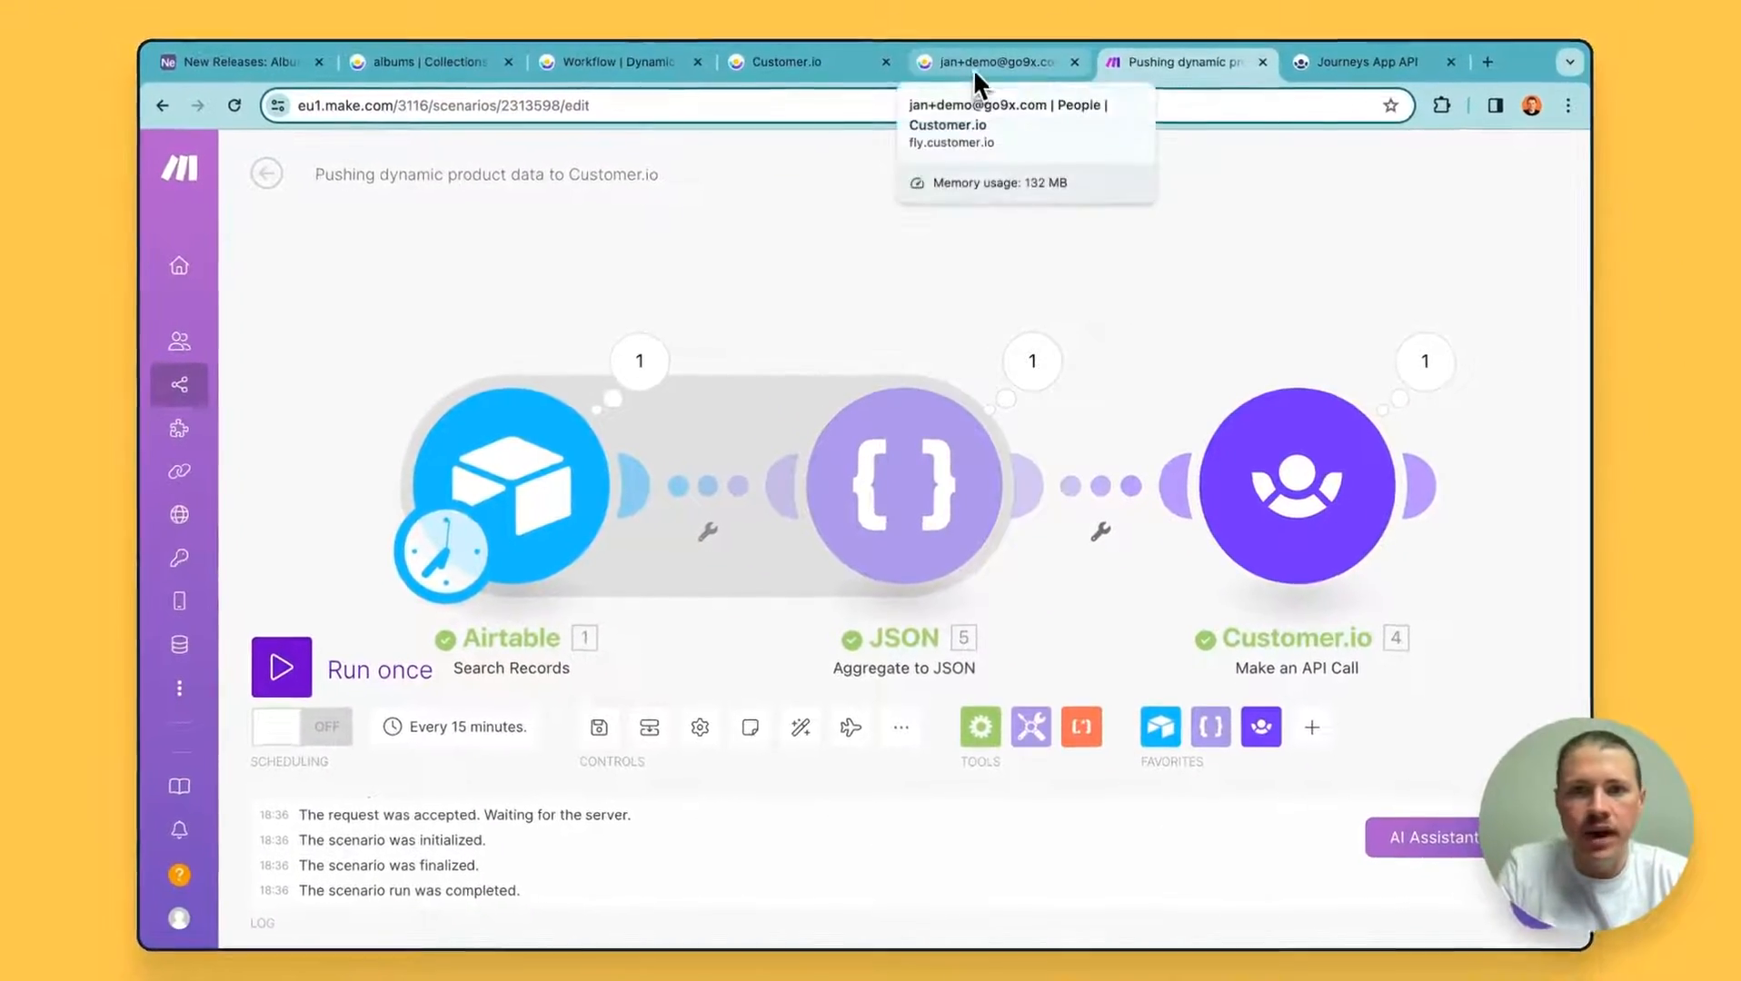
# Switch to the demo contact's profile in Customer.io and send the demo_dynamic_data event for that person
pyautogui.click(972, 68)
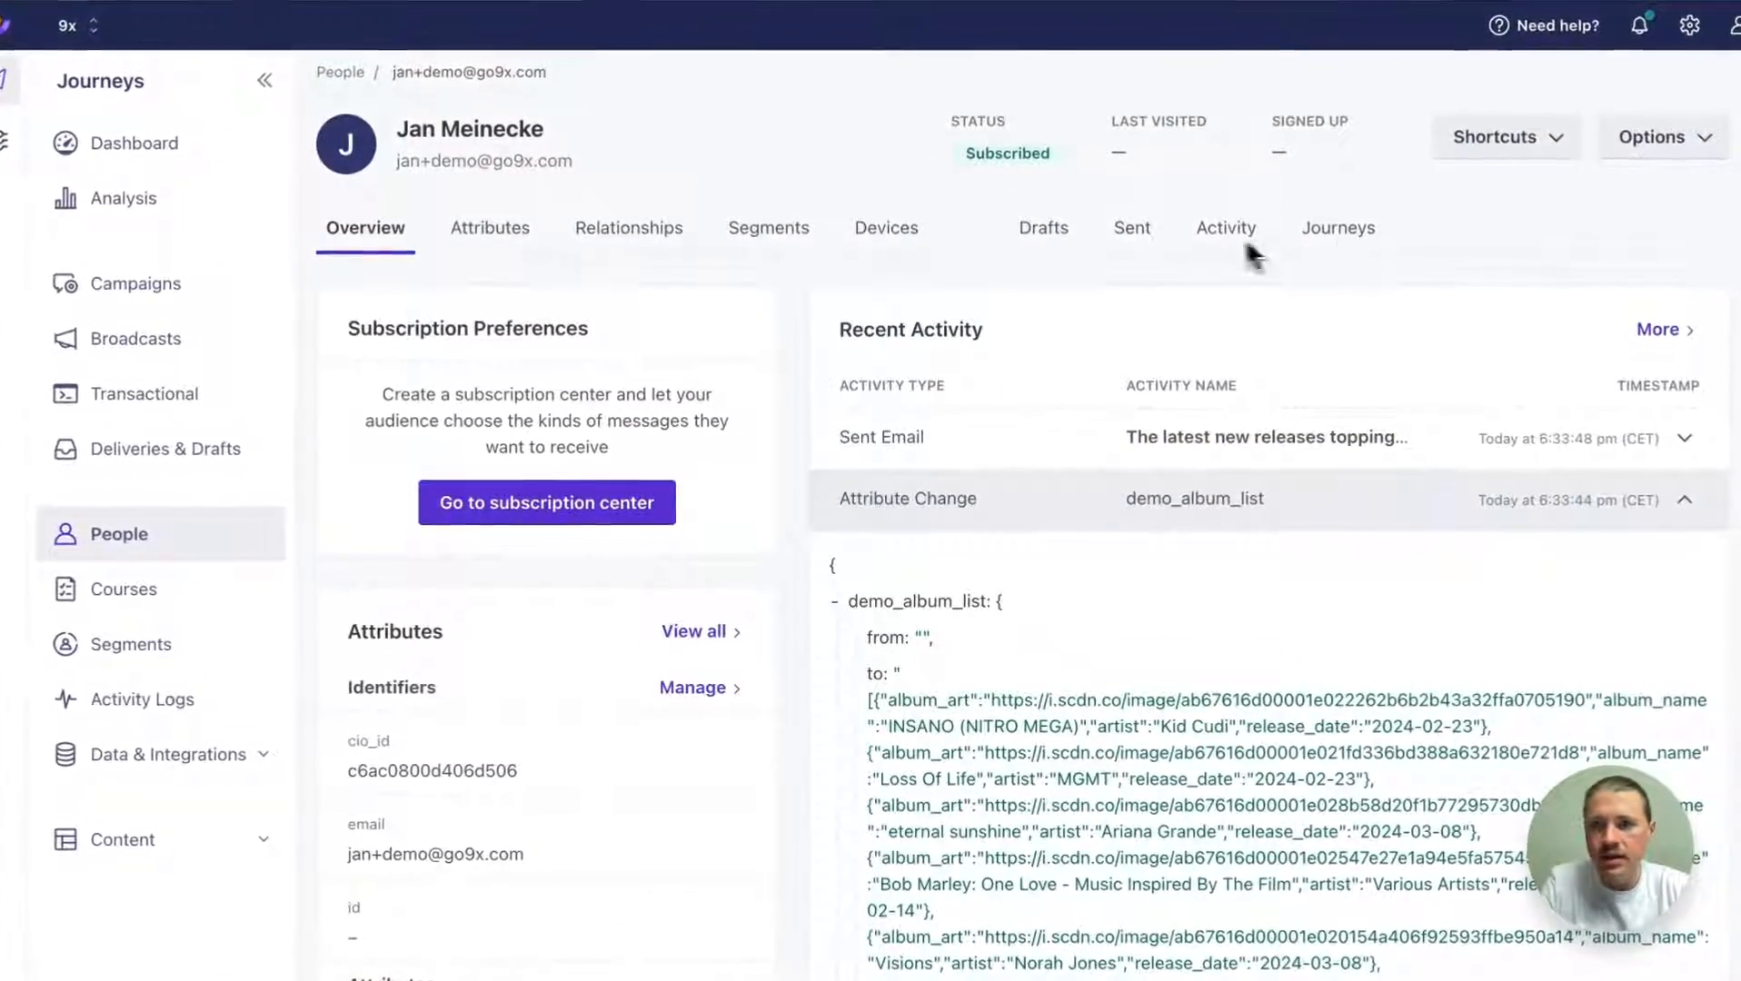
pyautogui.click(1594, 314)
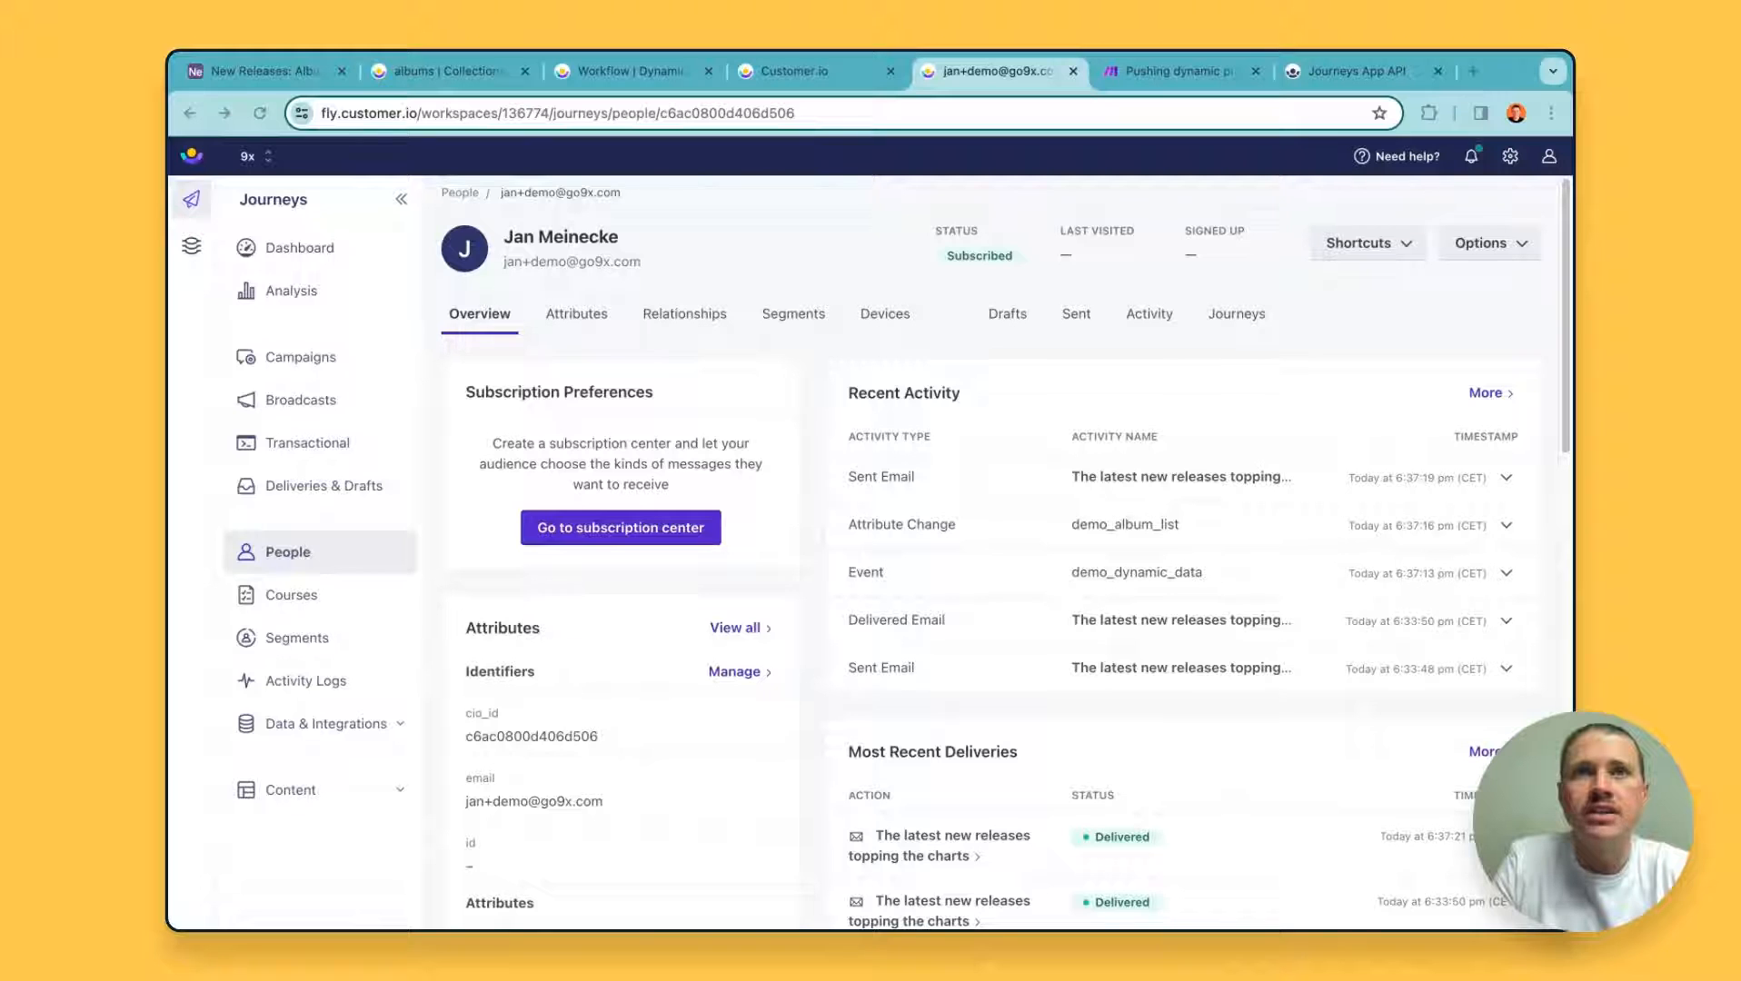
# Bring the Gmail message "The latest new releases topping the charts" into the browser window and examine its album covers, titles and artists
pyautogui.moveTo(1245, 2); pyautogui.dragTo(1100, 86)
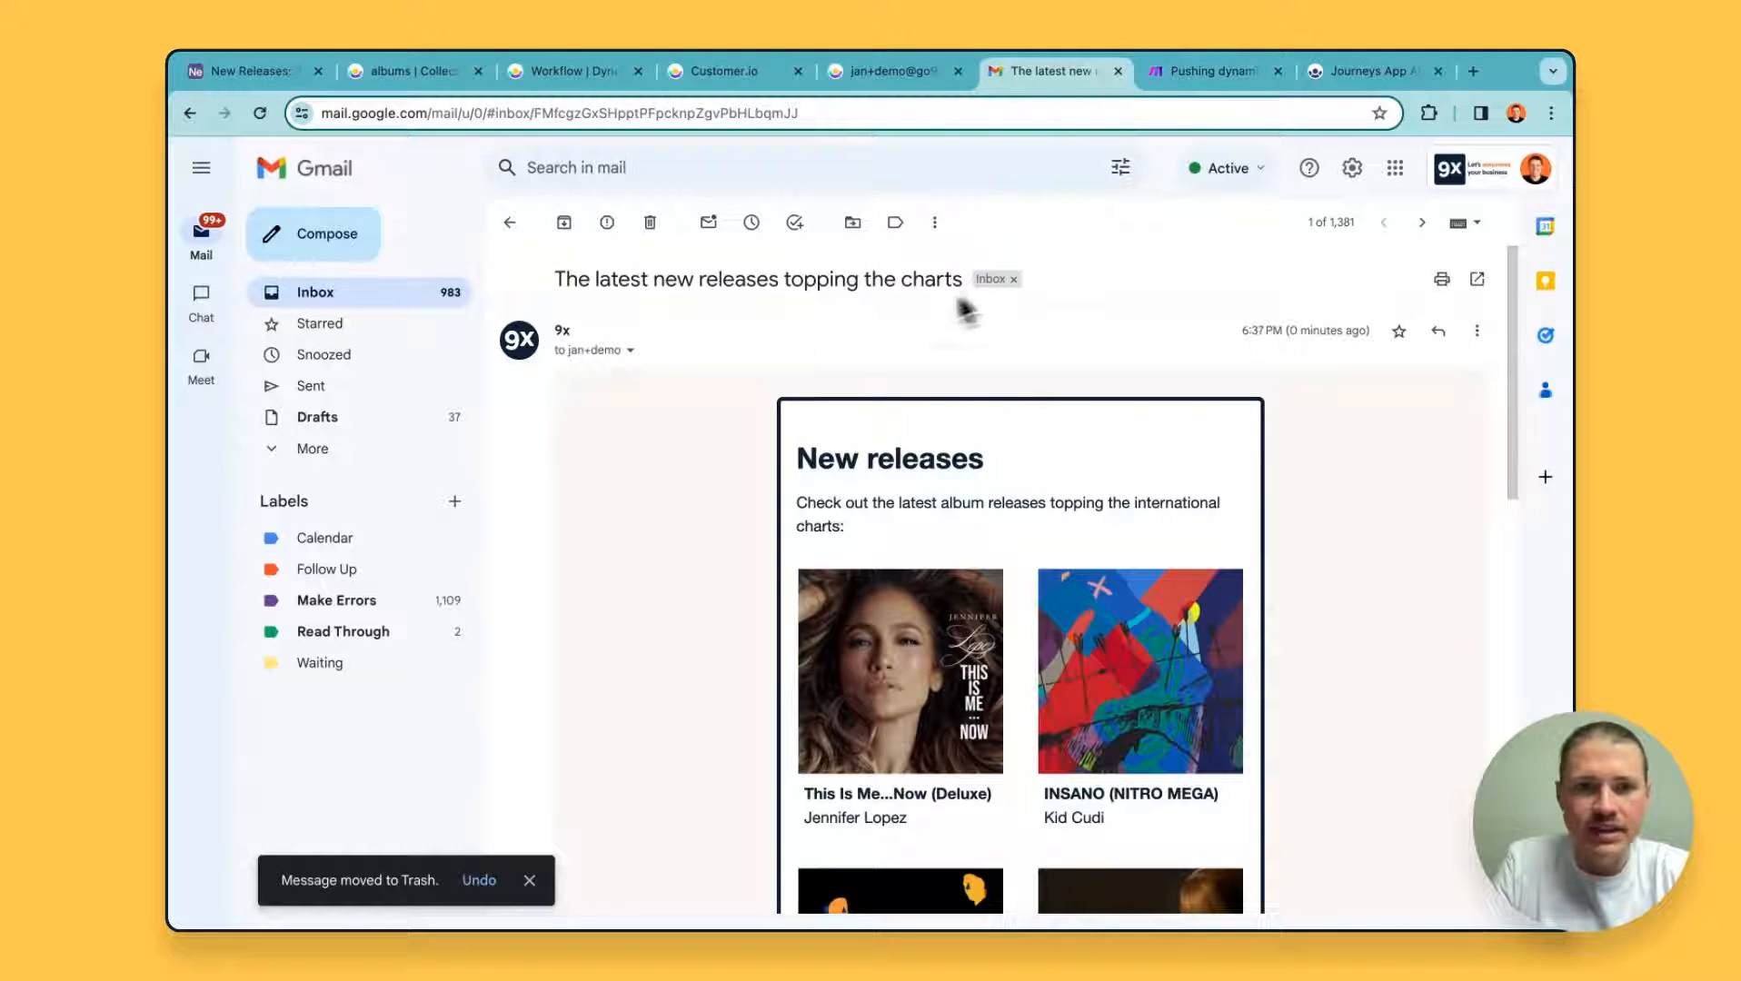
pyautogui.scroll(-3, 913, 486)
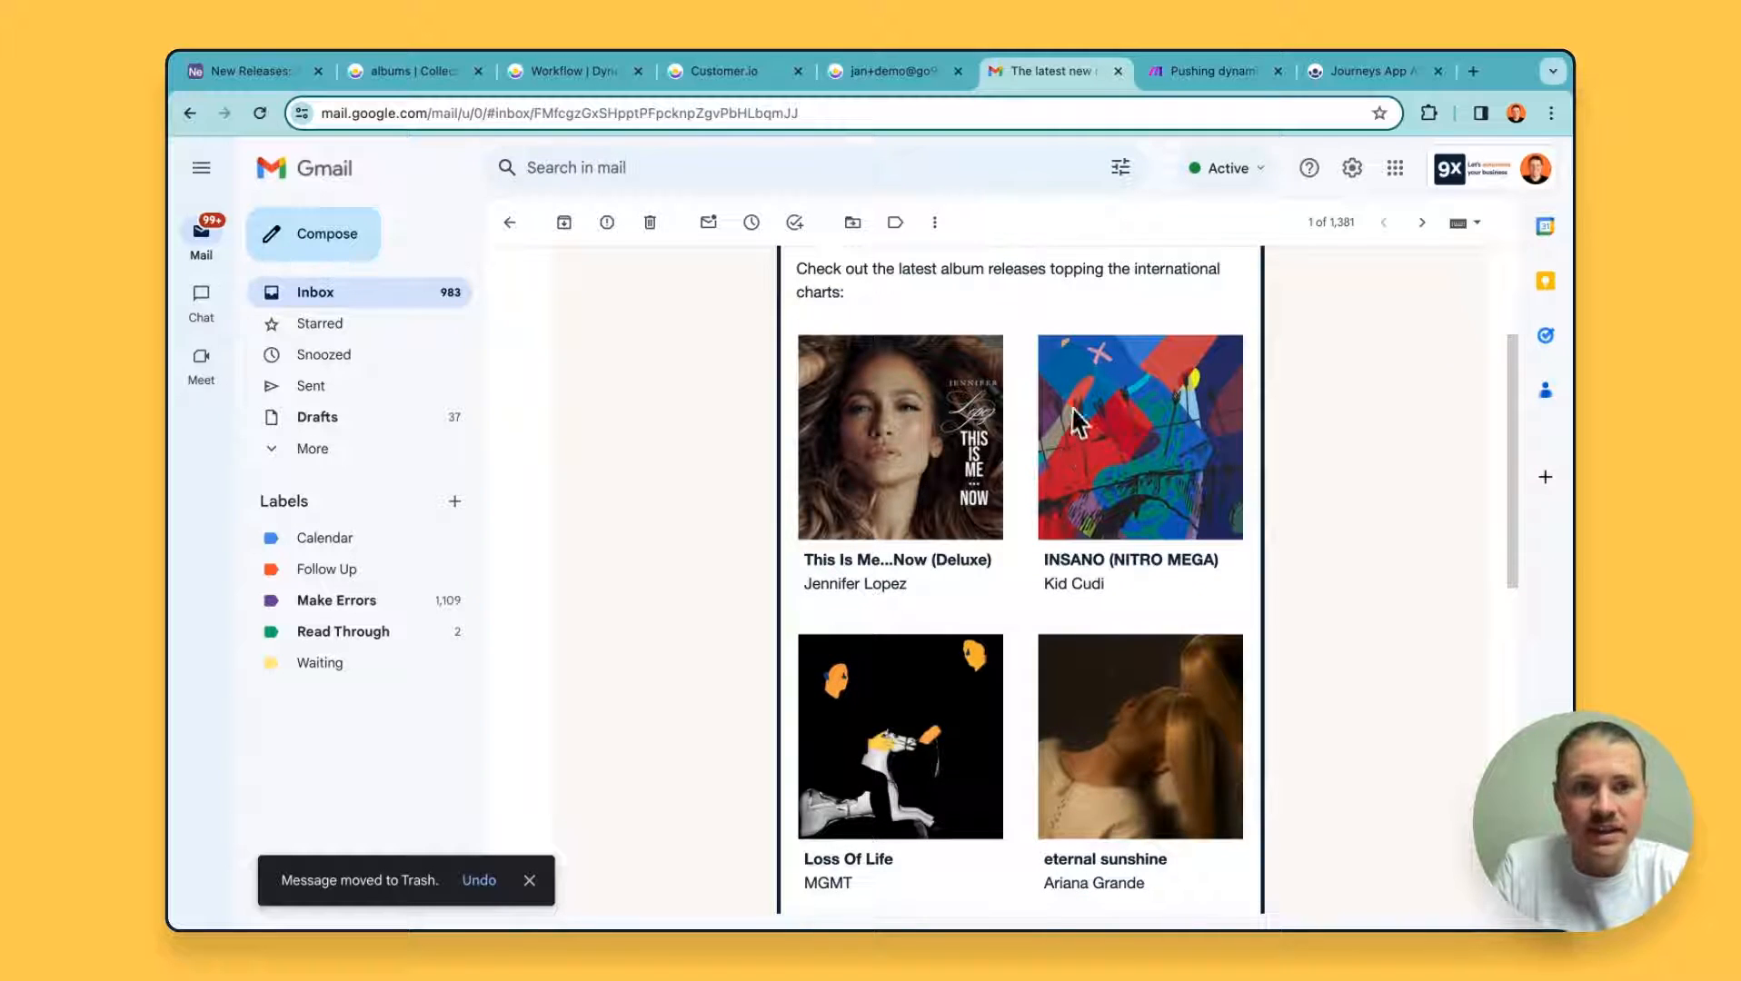
pyautogui.scroll(-8, 967, 459)
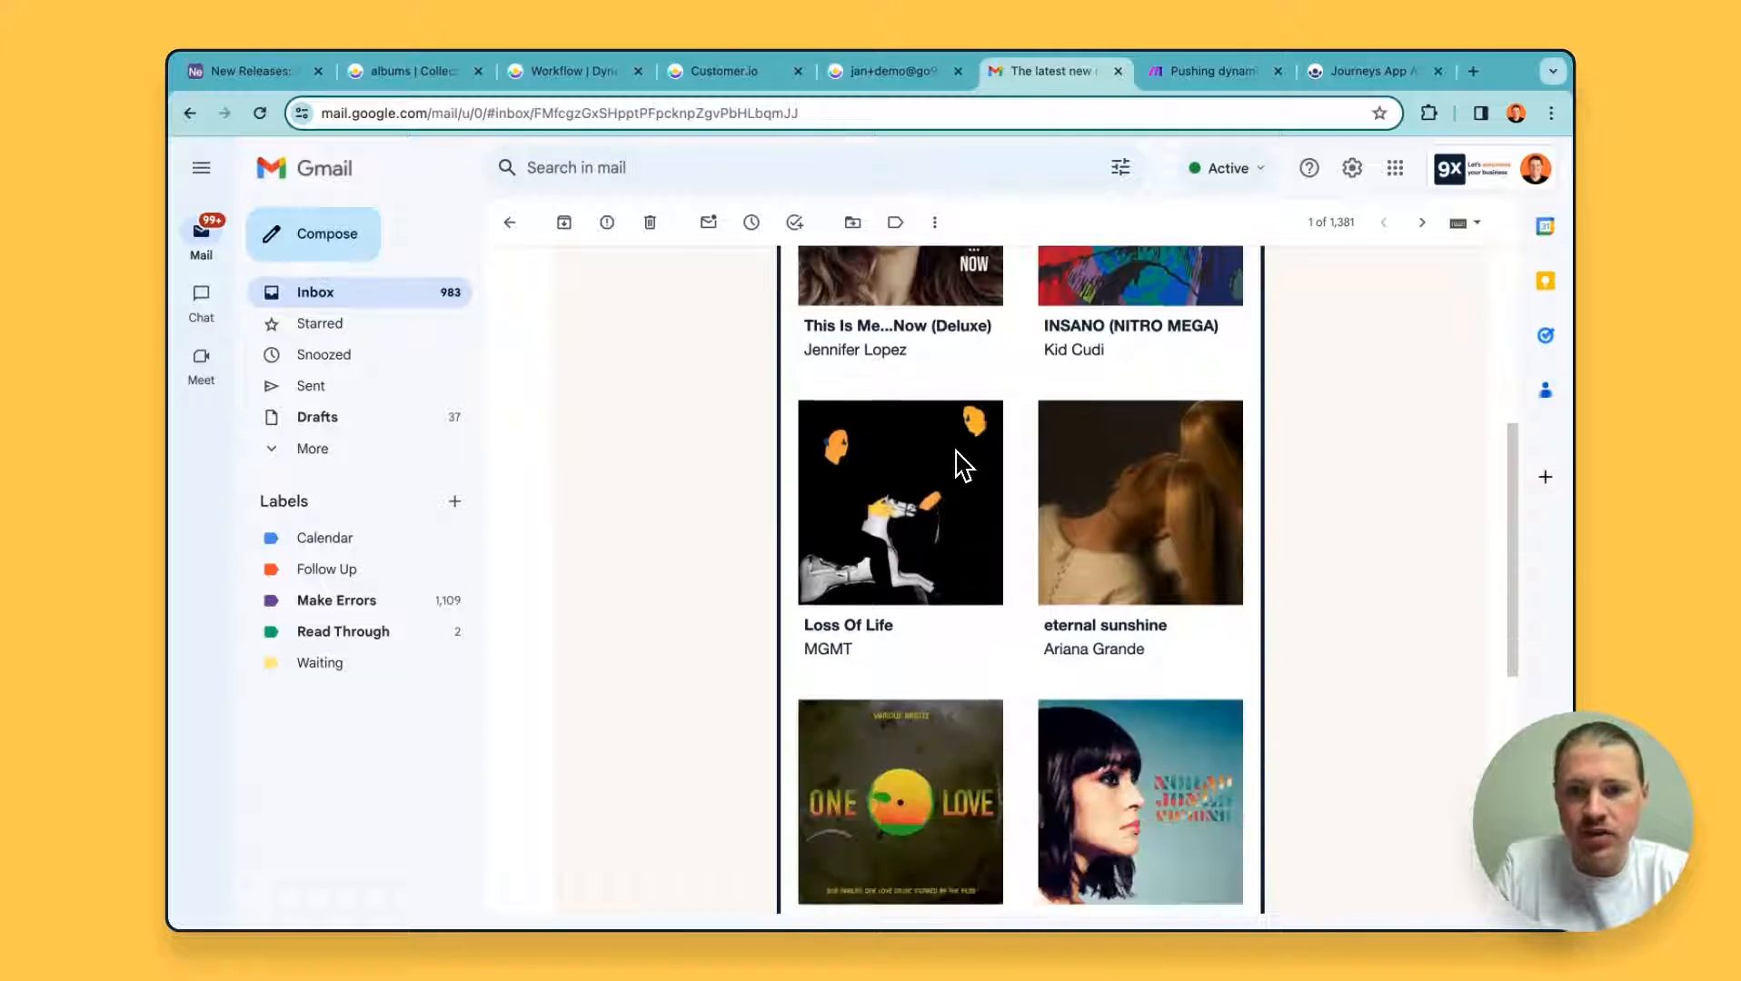
pyautogui.scroll(6, 972, 461)
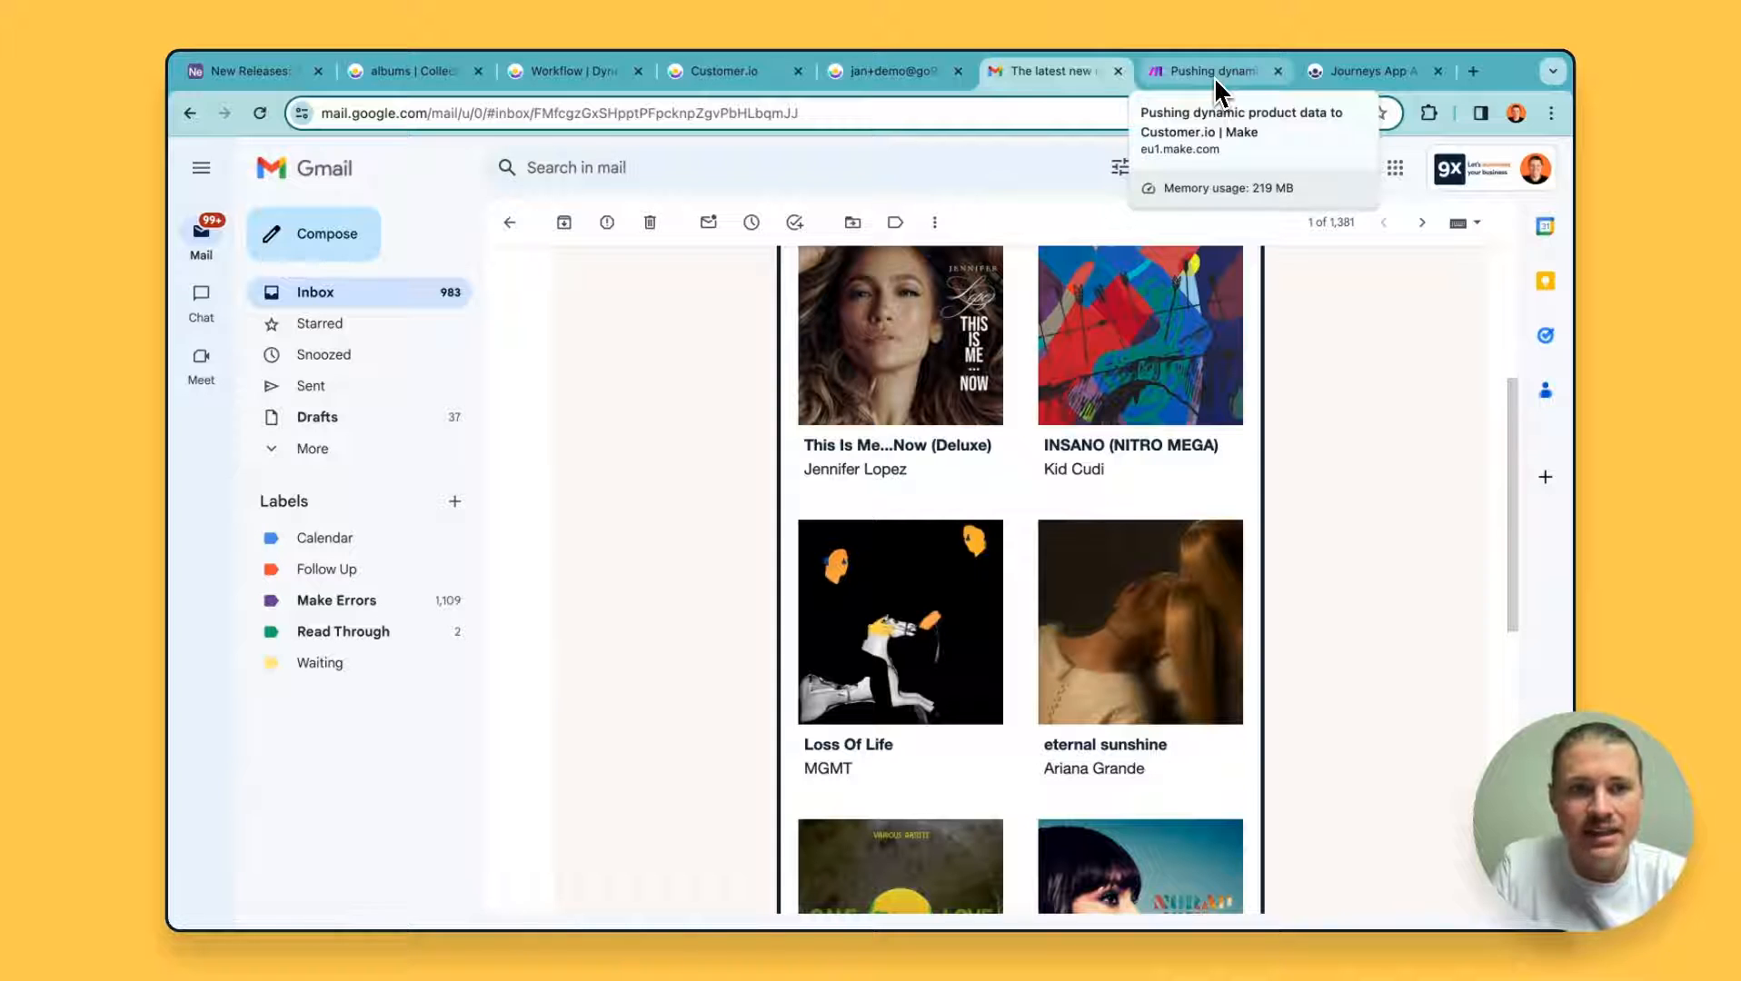
pyautogui.scroll(4, 1178, 291)
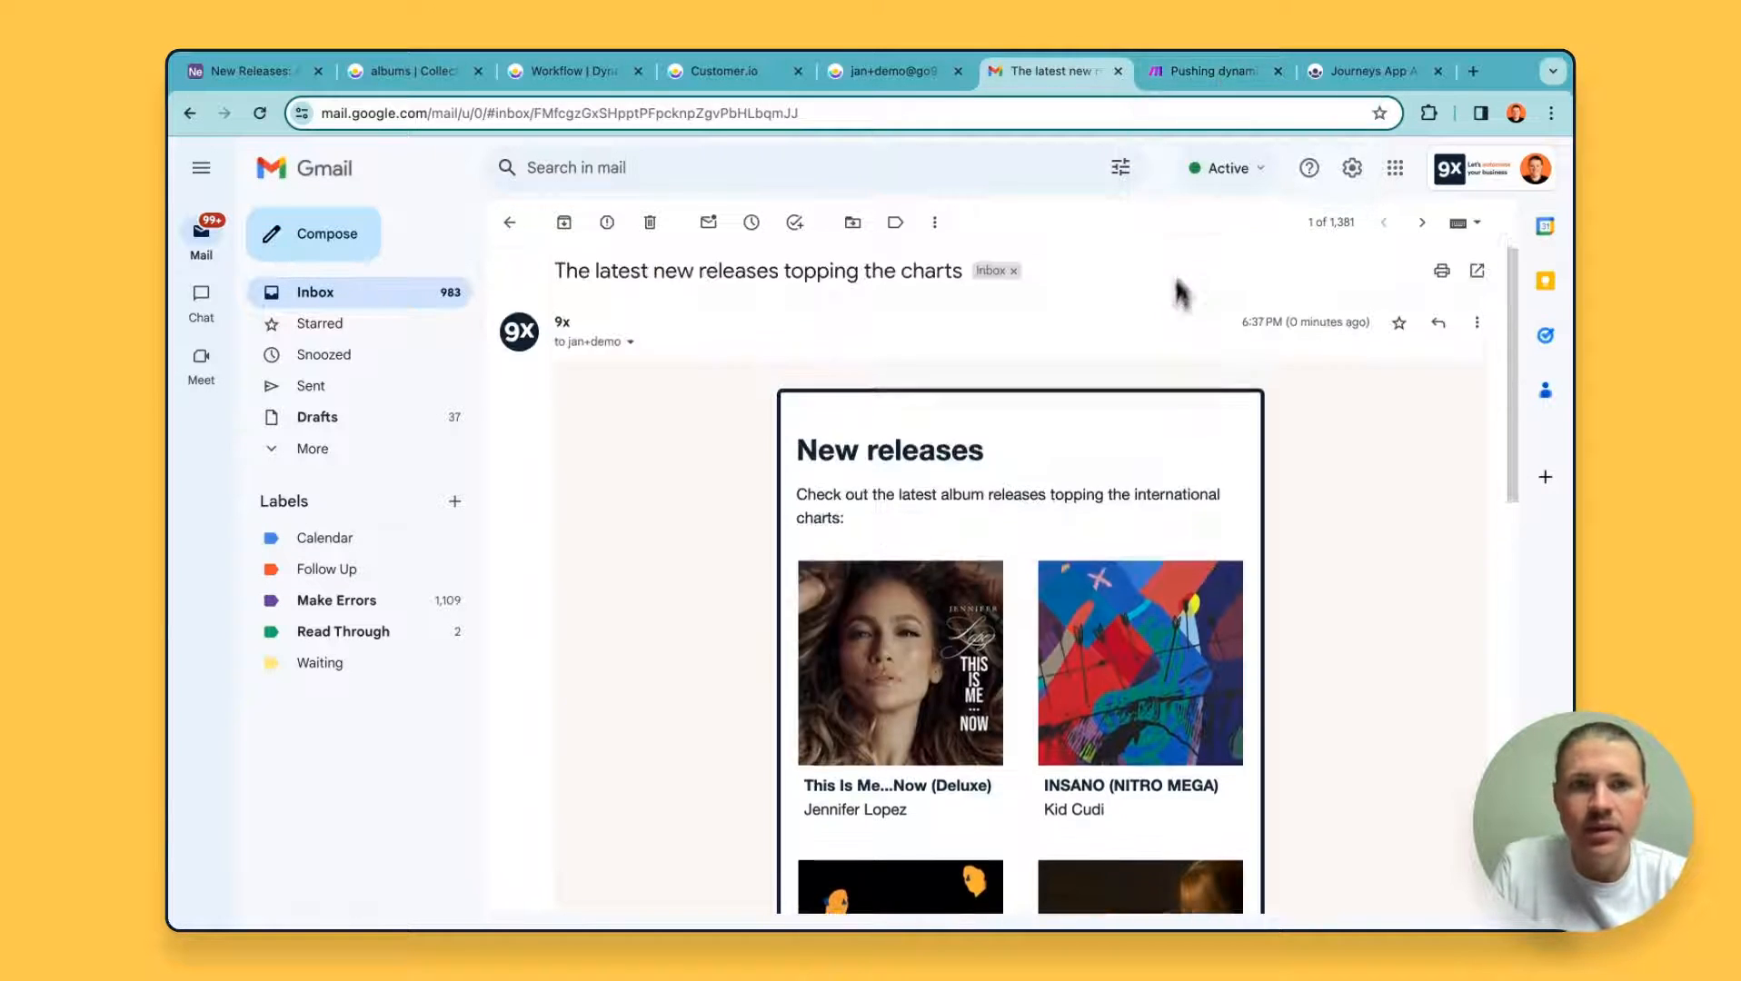